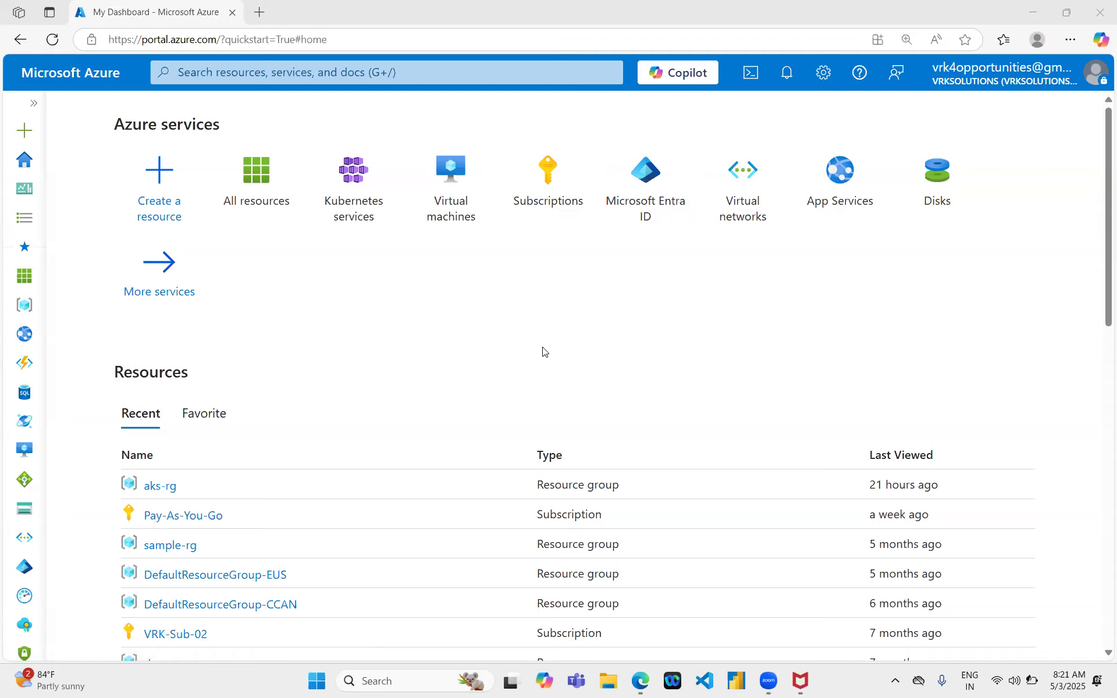
- Open the Subscriptions list and return to the portal home page
click(546, 219)
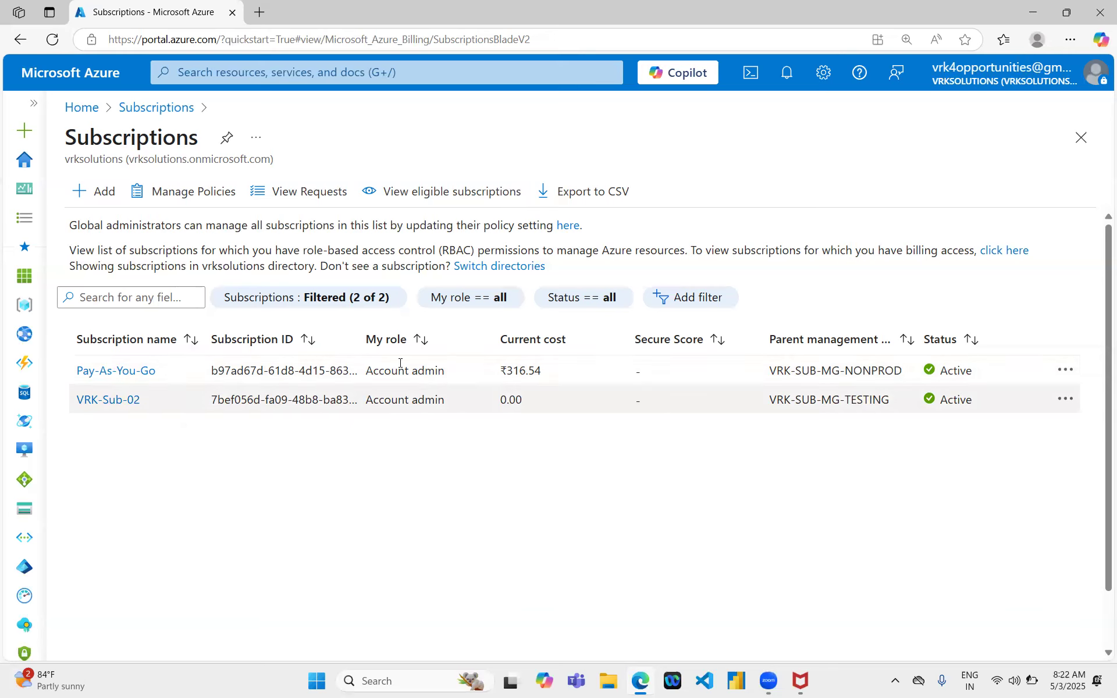
click(171, 107)
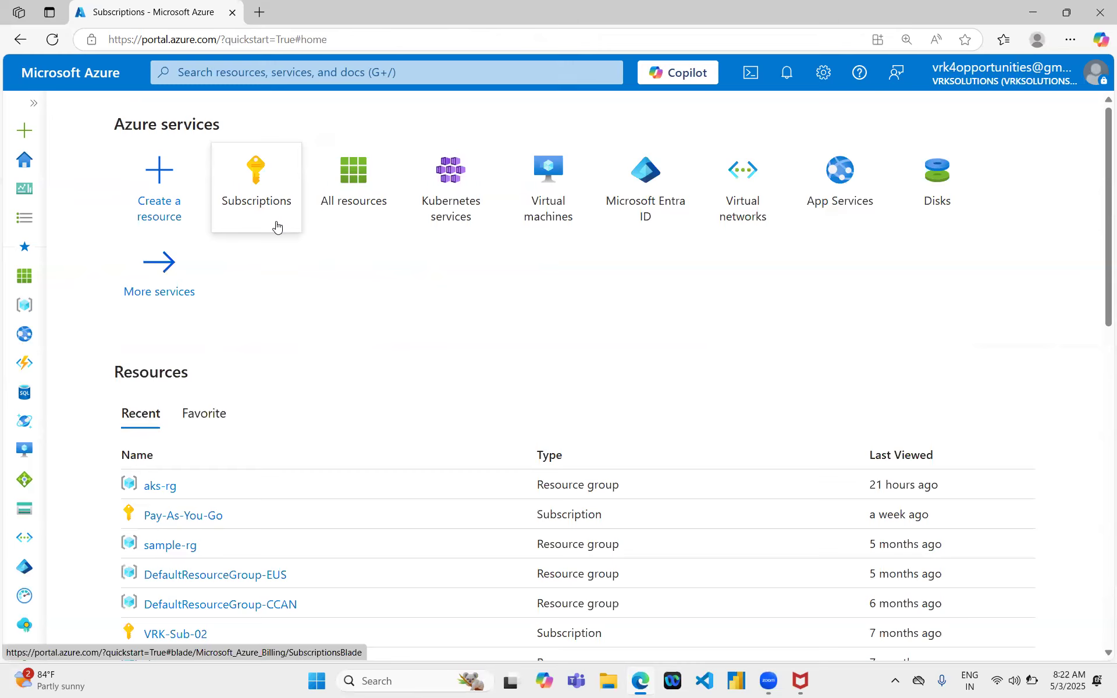
mouse_move(276, 226)
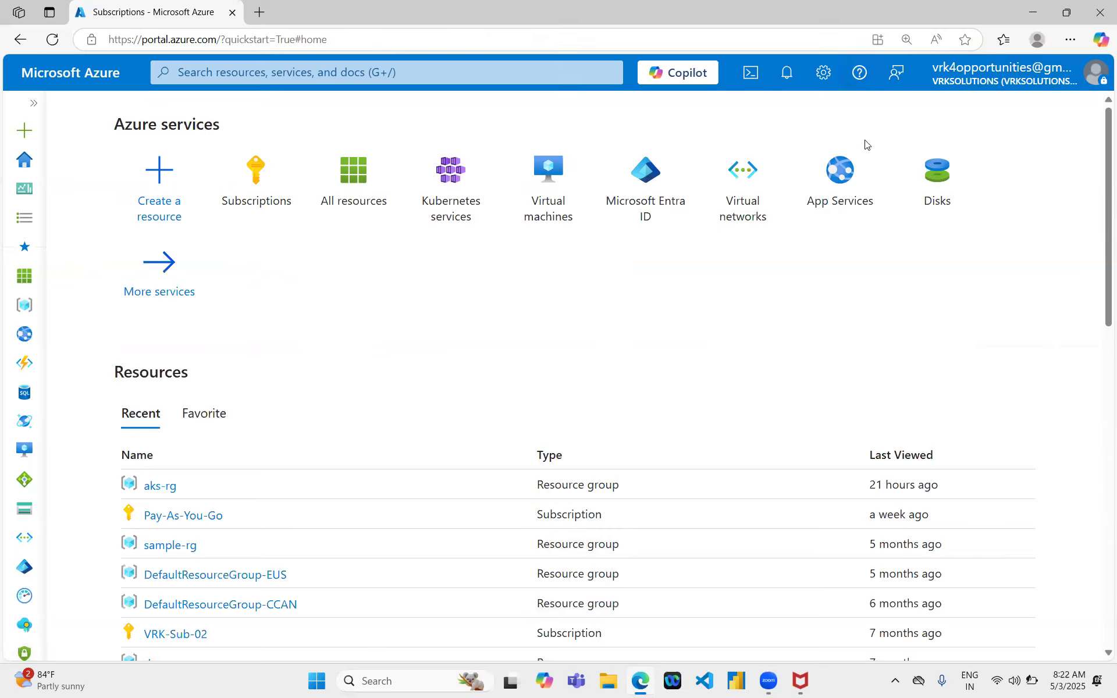
- Sign in again with a different account through the account menu, picking the work account and requesting text-message verification
click(980, 81)
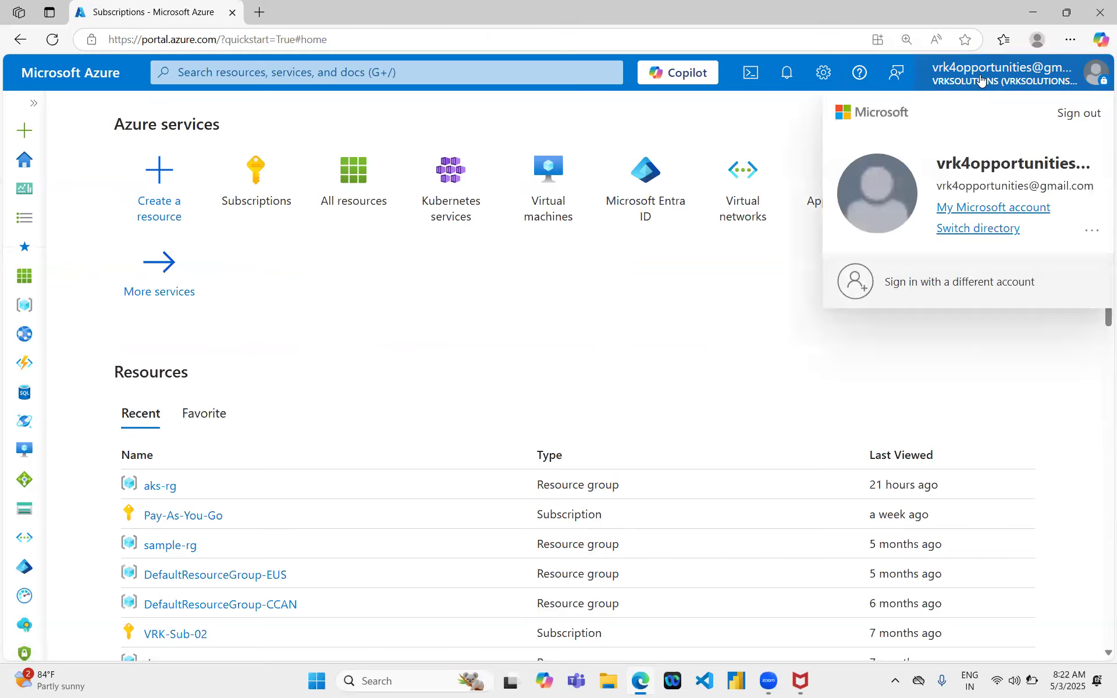
click(943, 298)
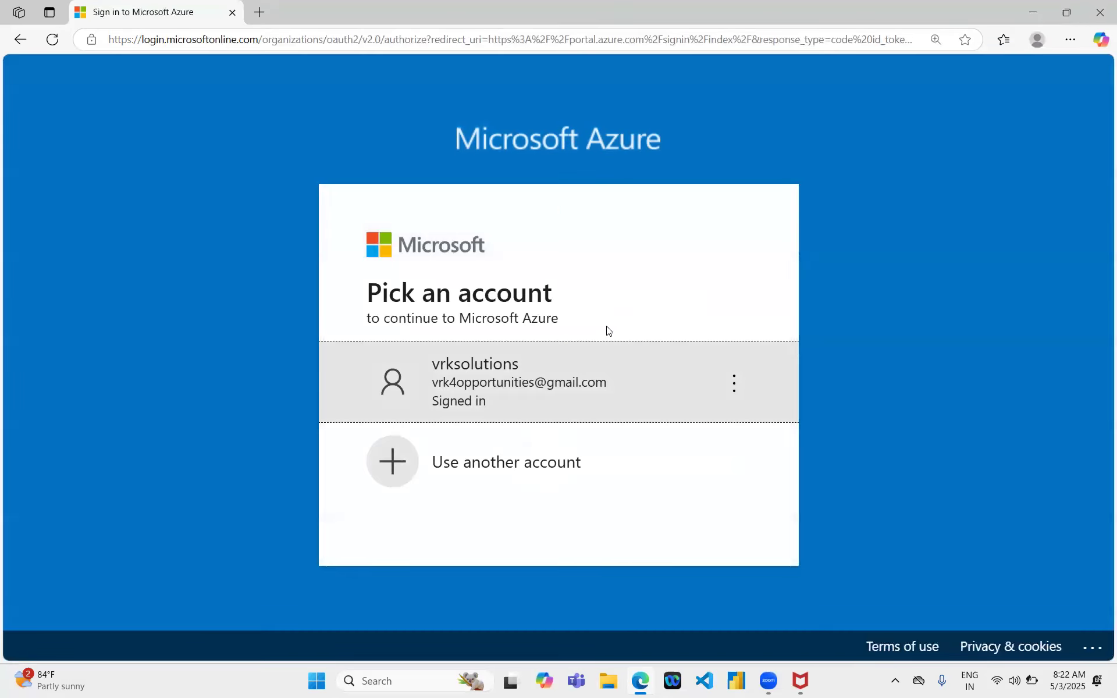
click(451, 468)
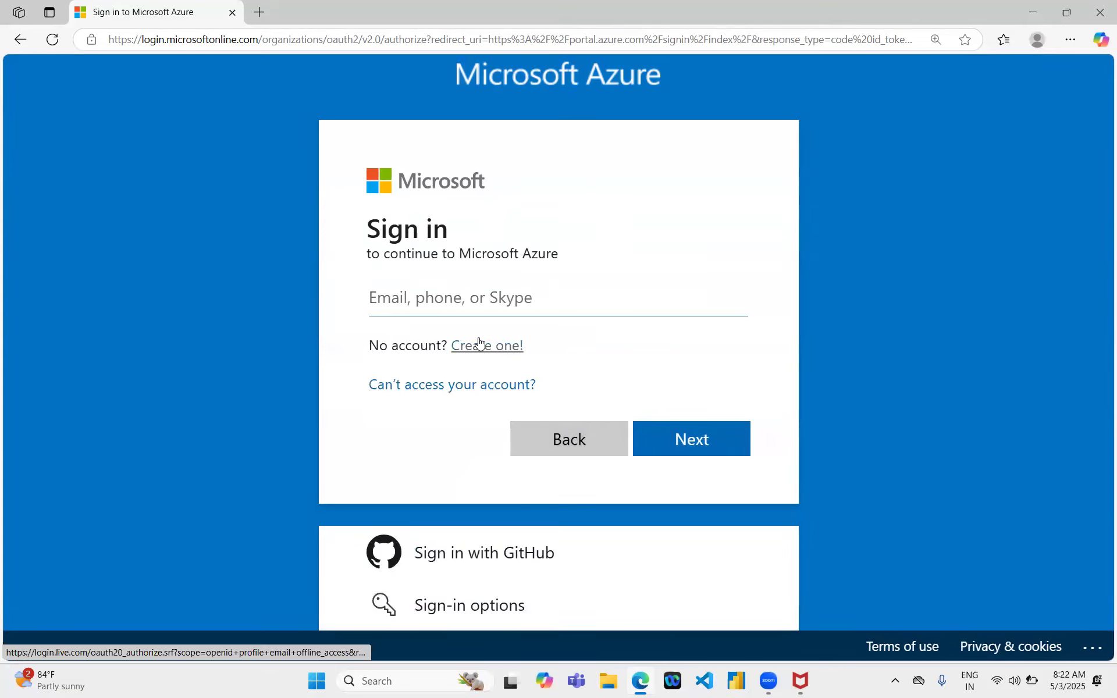
click(479, 345)
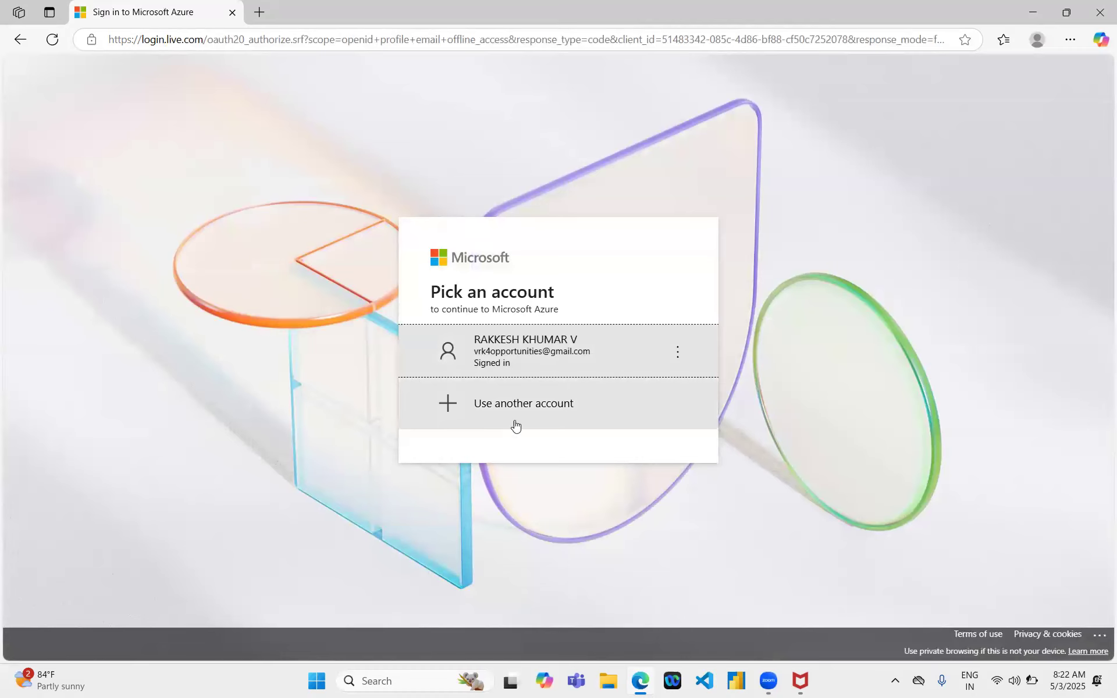
click(509, 402)
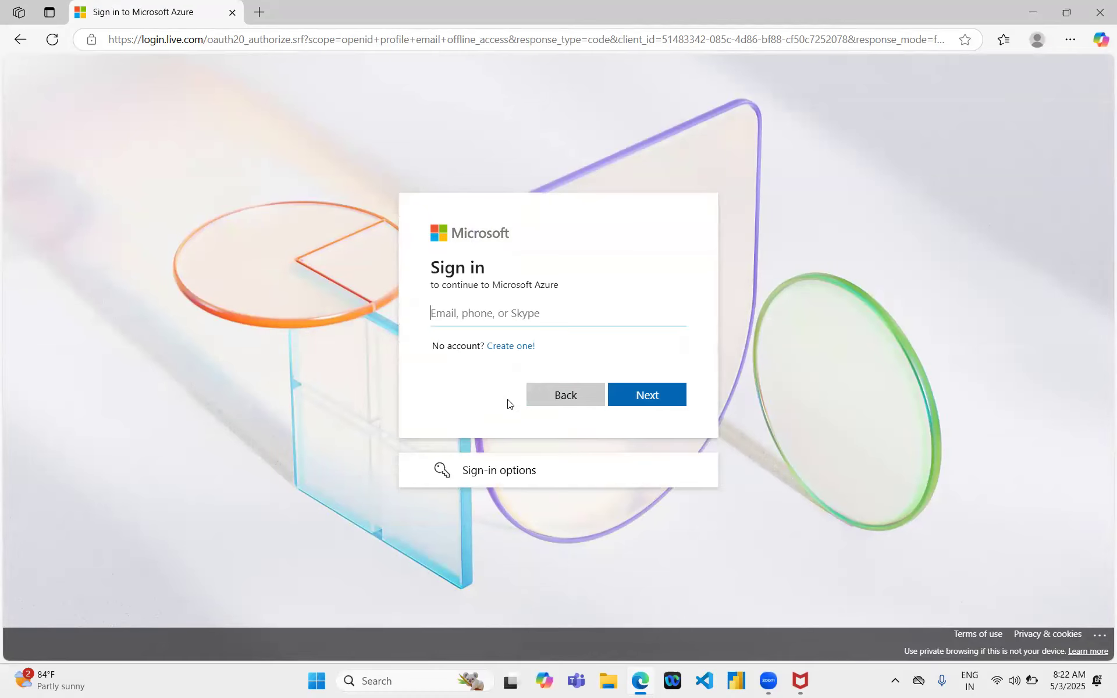
click(569, 401)
click(531, 342)
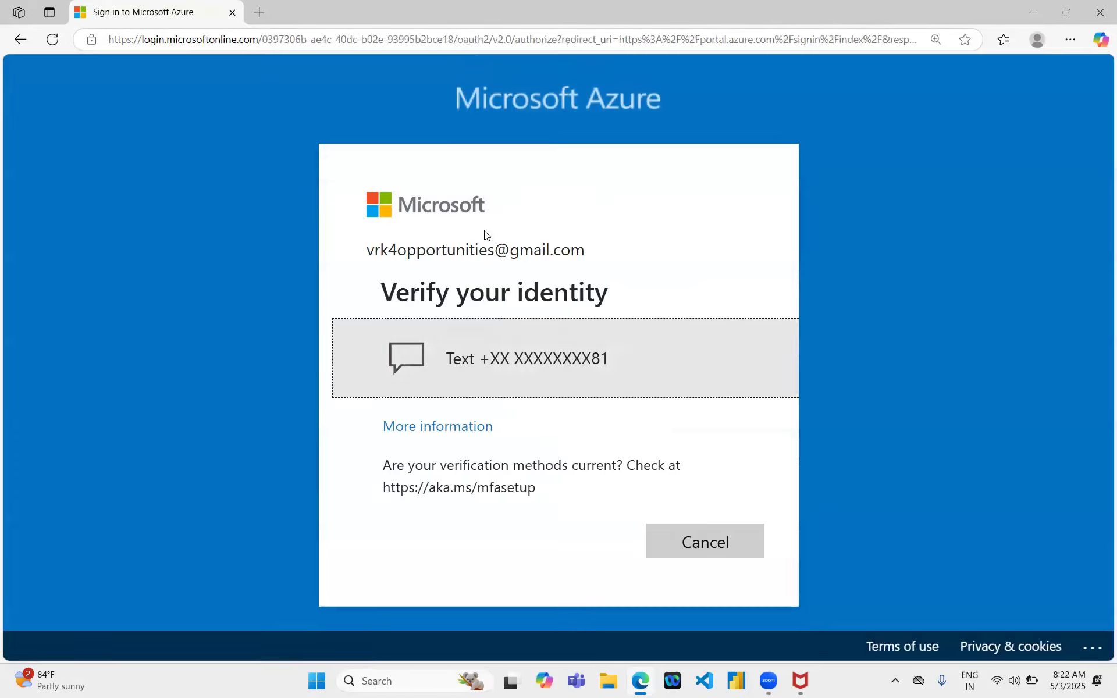
click(486, 354)
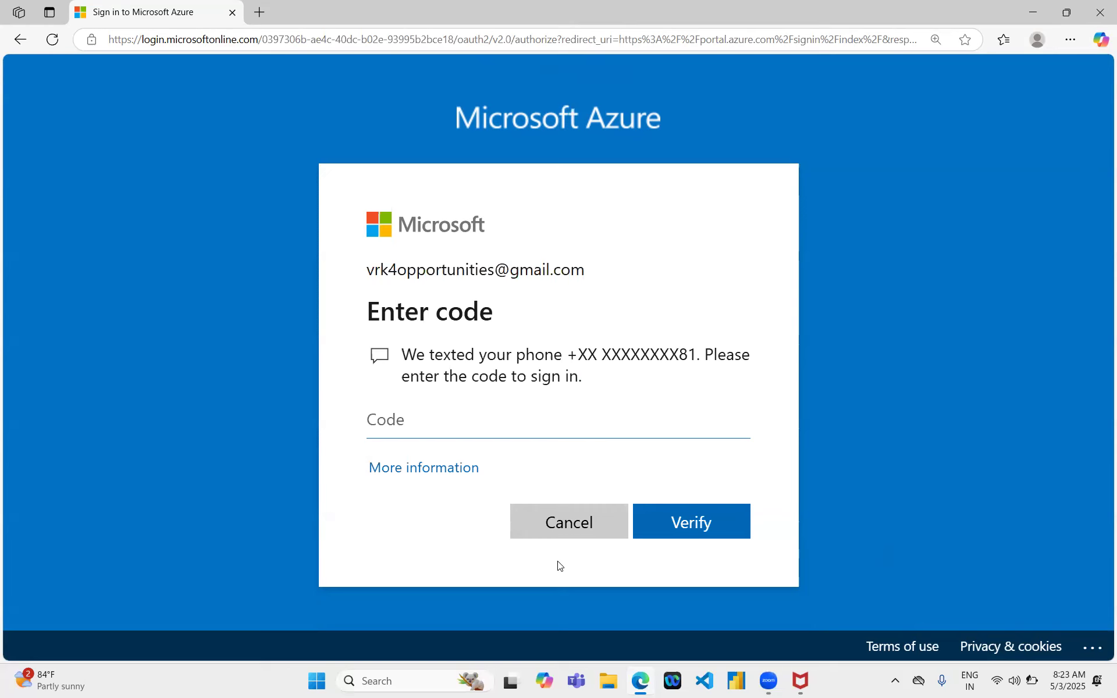
- Enter the texted verification code to complete the sign-in
click(444, 472)
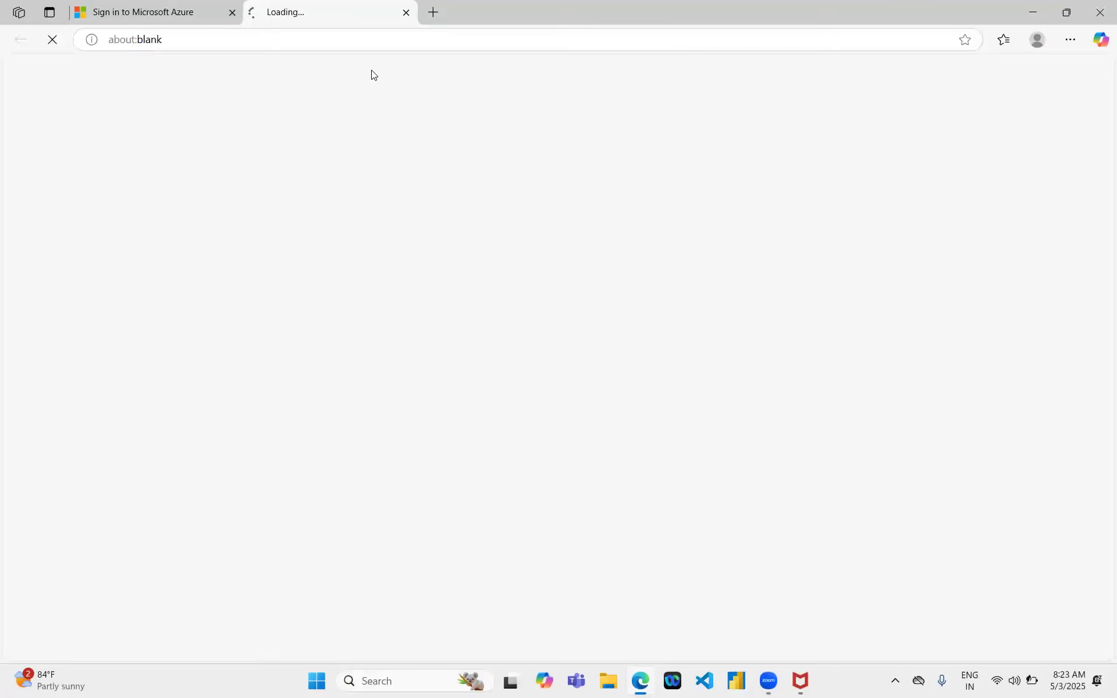
click(221, 17)
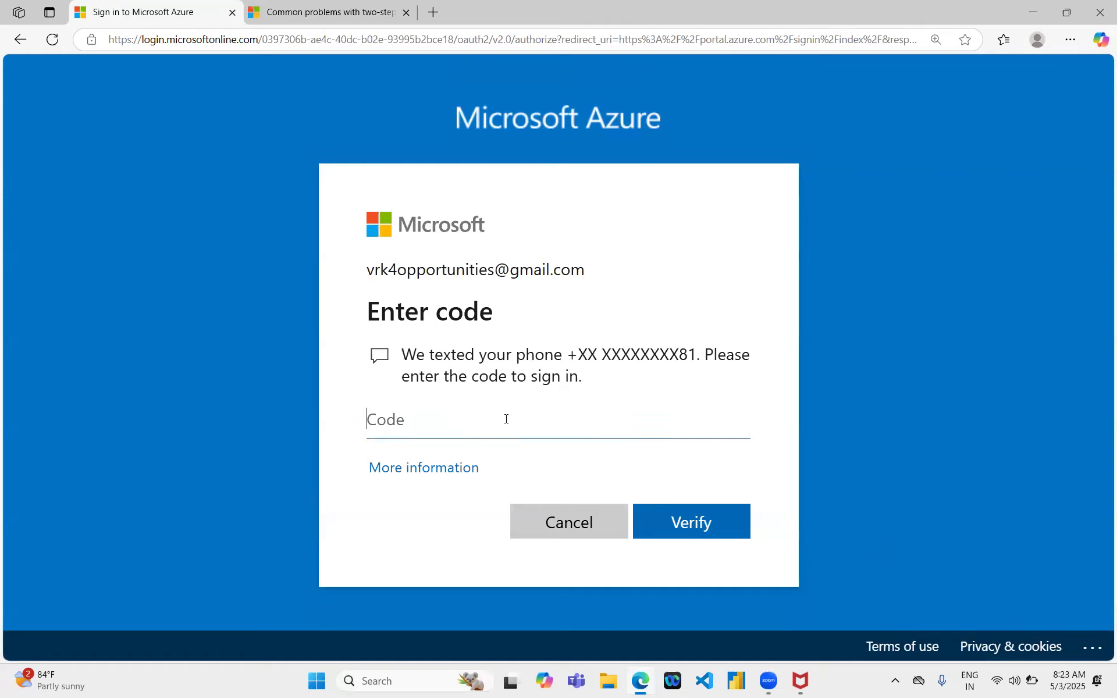
key(Return)
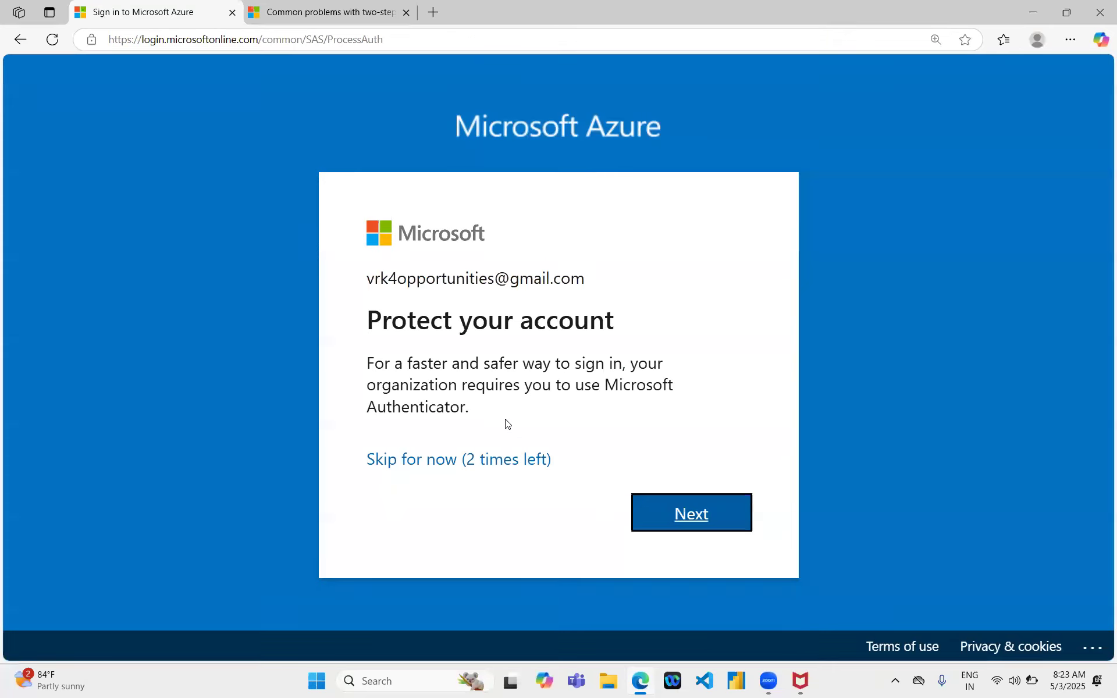
- Skip the Microsoft Authenticator setup for now and close the verification help tab
click(442, 458)
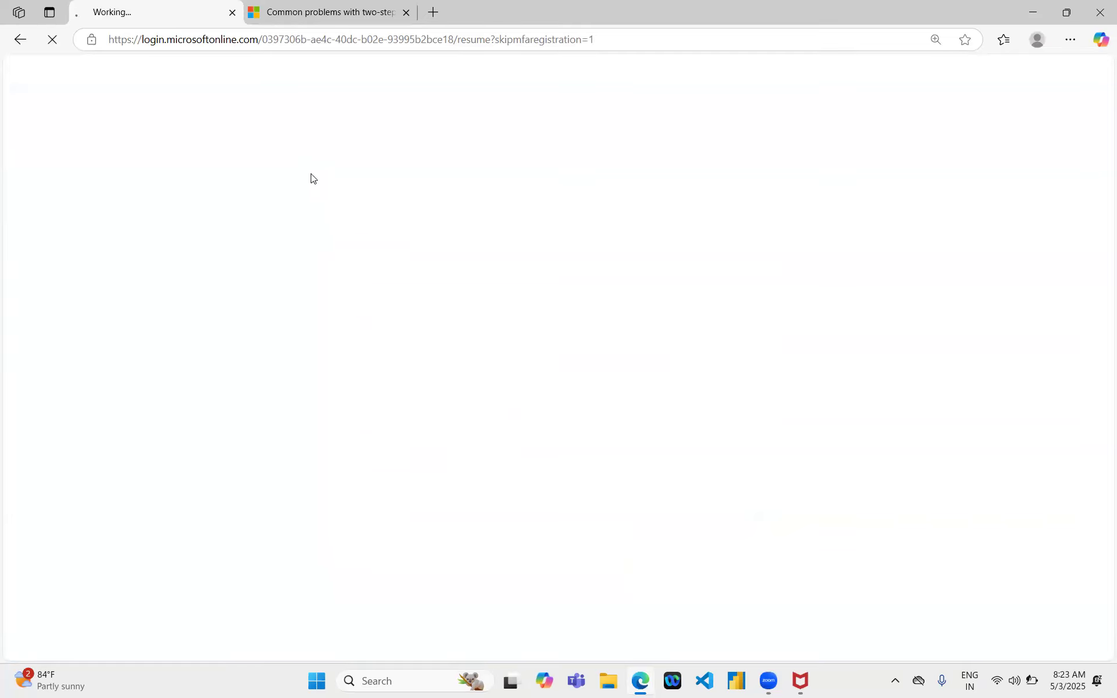
click(313, 20)
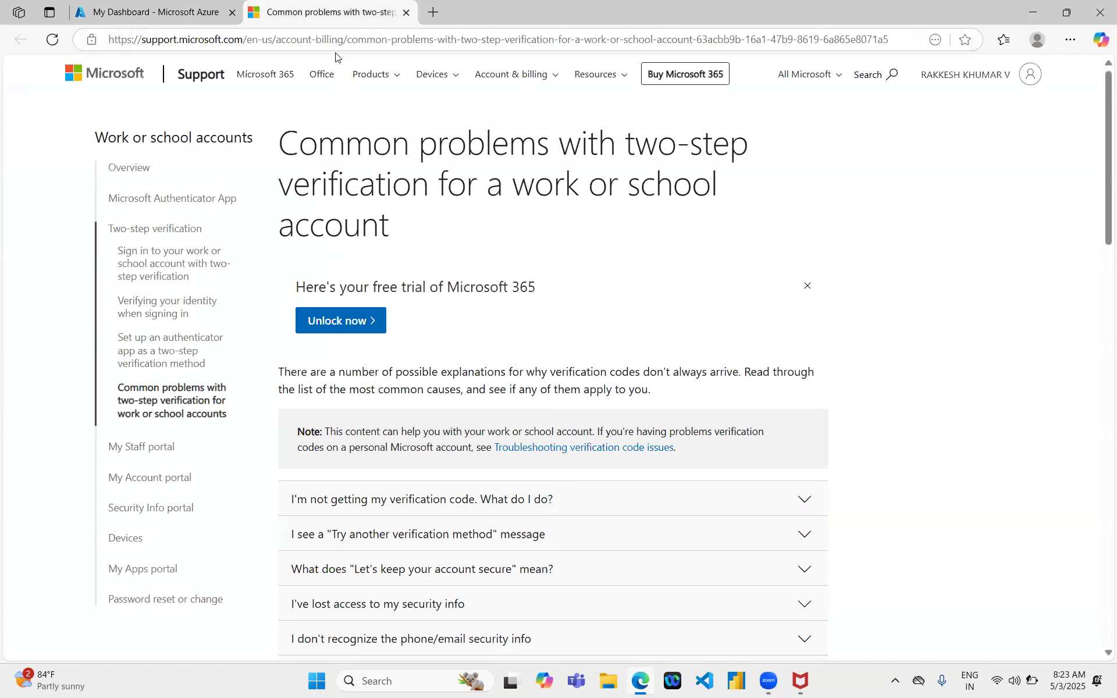
click(406, 12)
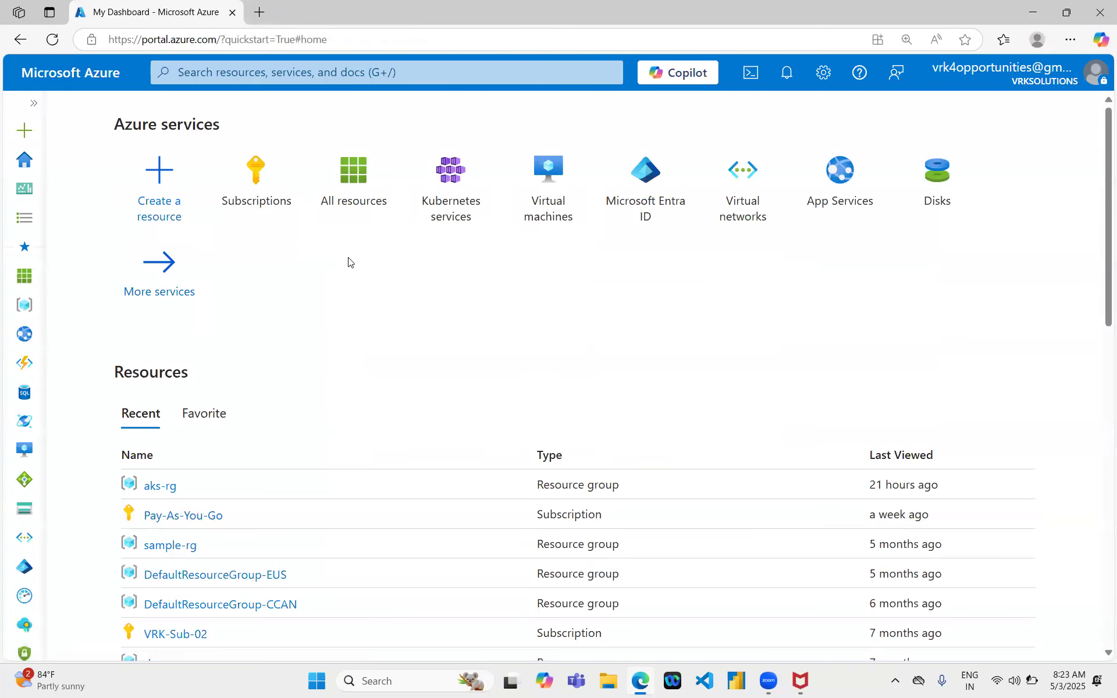
- Open Microsoft Entra ID, manage tenants, and switch to the second Default Directory tenant
click(650, 196)
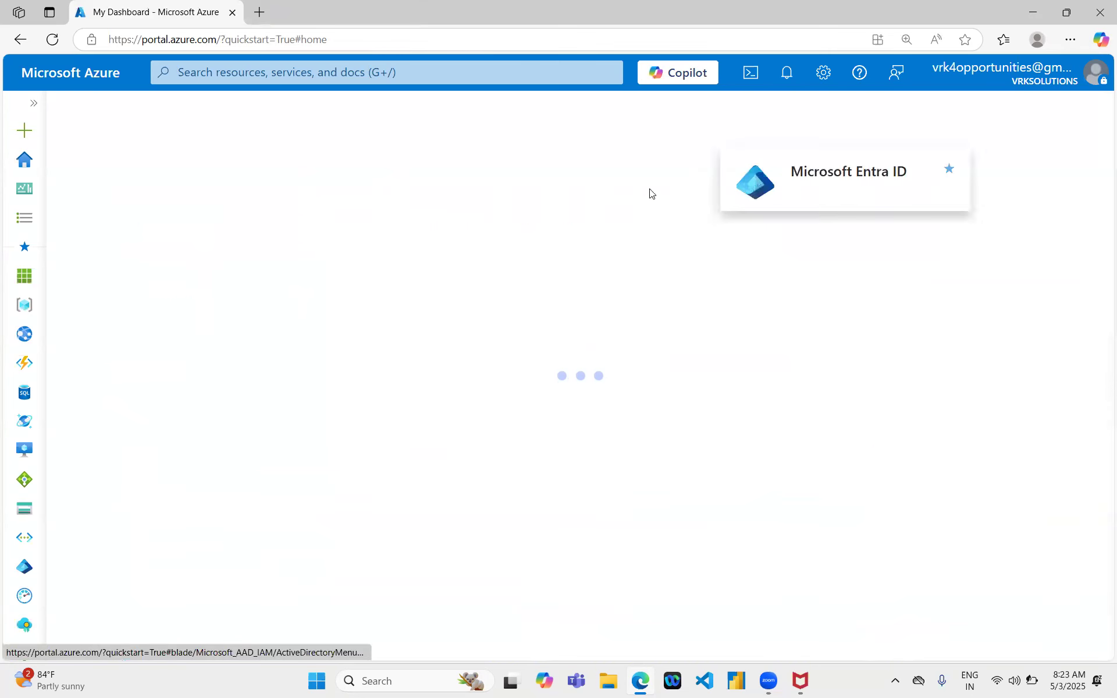
click(362, 189)
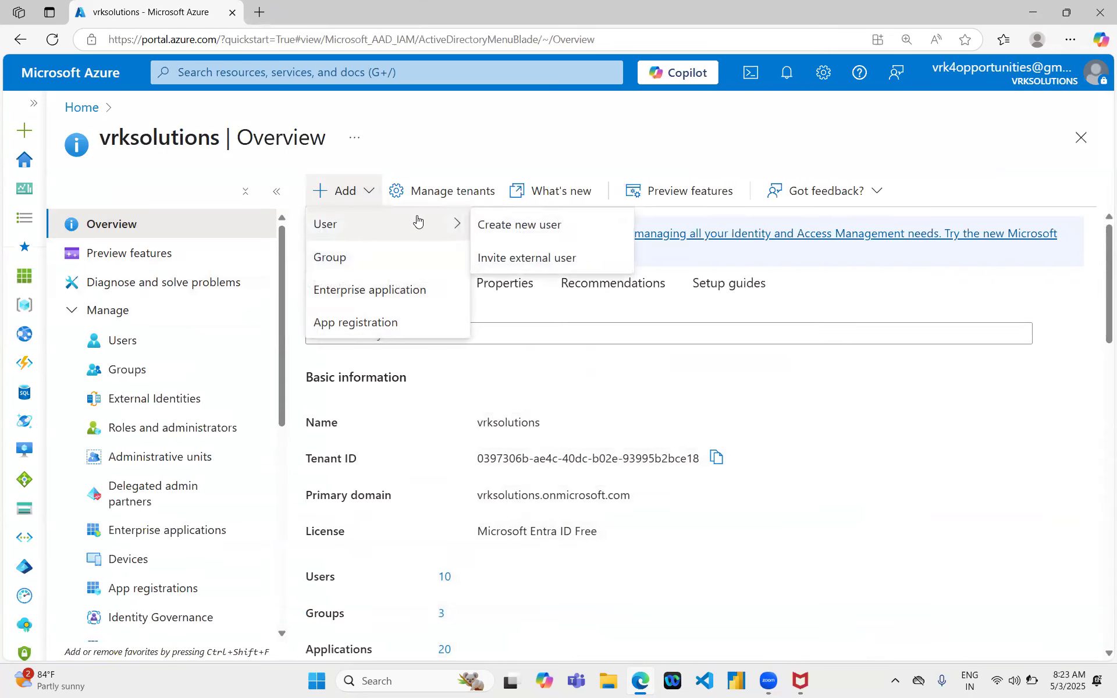
click(454, 197)
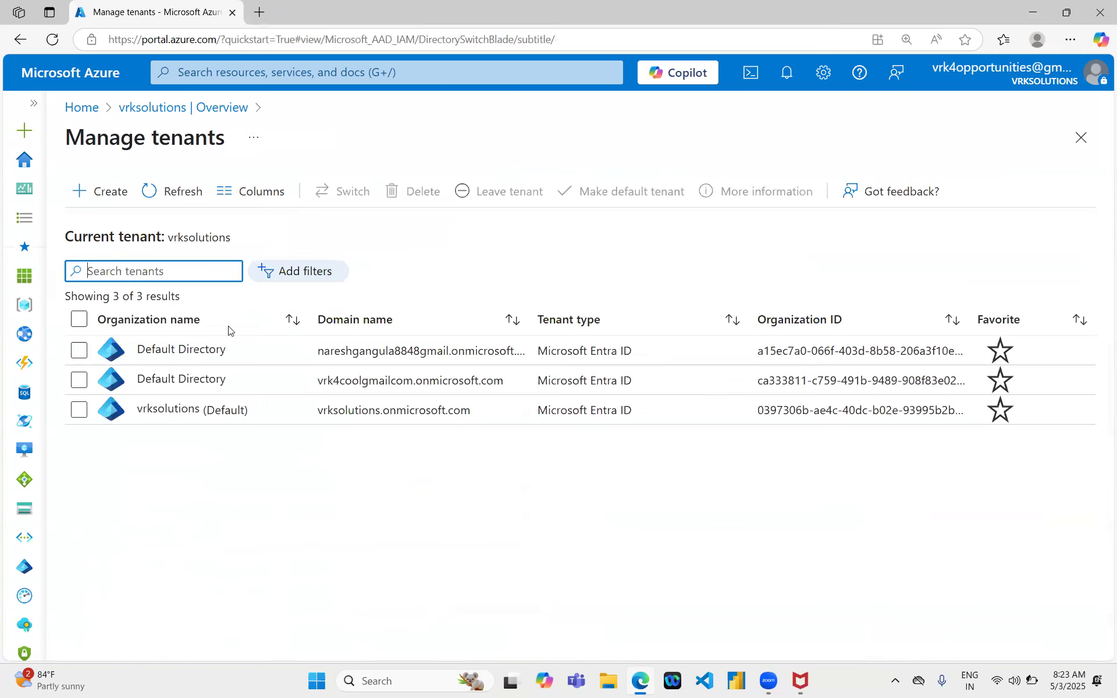
click(80, 382)
click(320, 193)
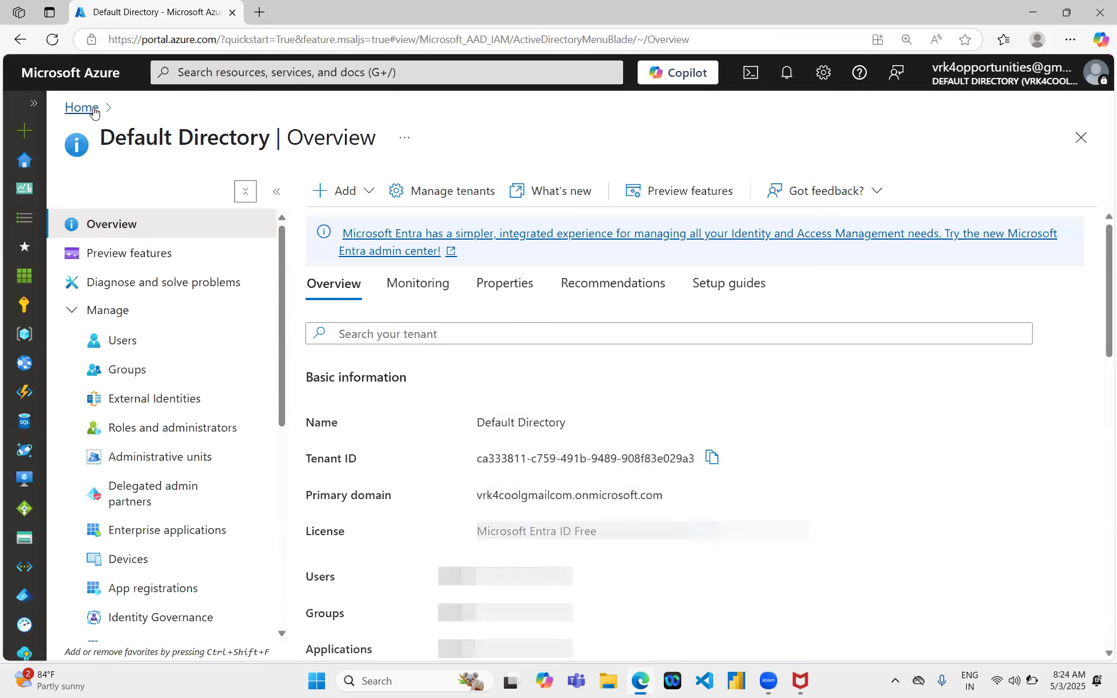
- From the portal home page, start the Azure free trial and choose Try Azure for free
click(93, 111)
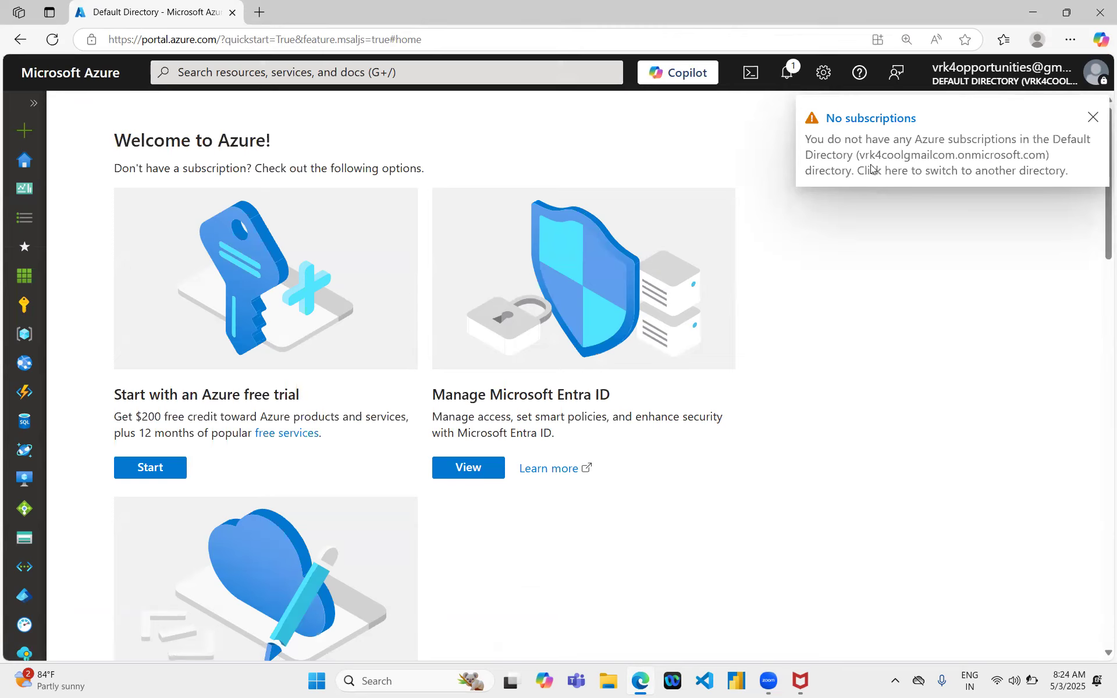
scroll(460, 418, down, 6)
scroll(551, 362, up, 6)
scroll(370, 421, down, 5)
scroll(369, 429, up, 5)
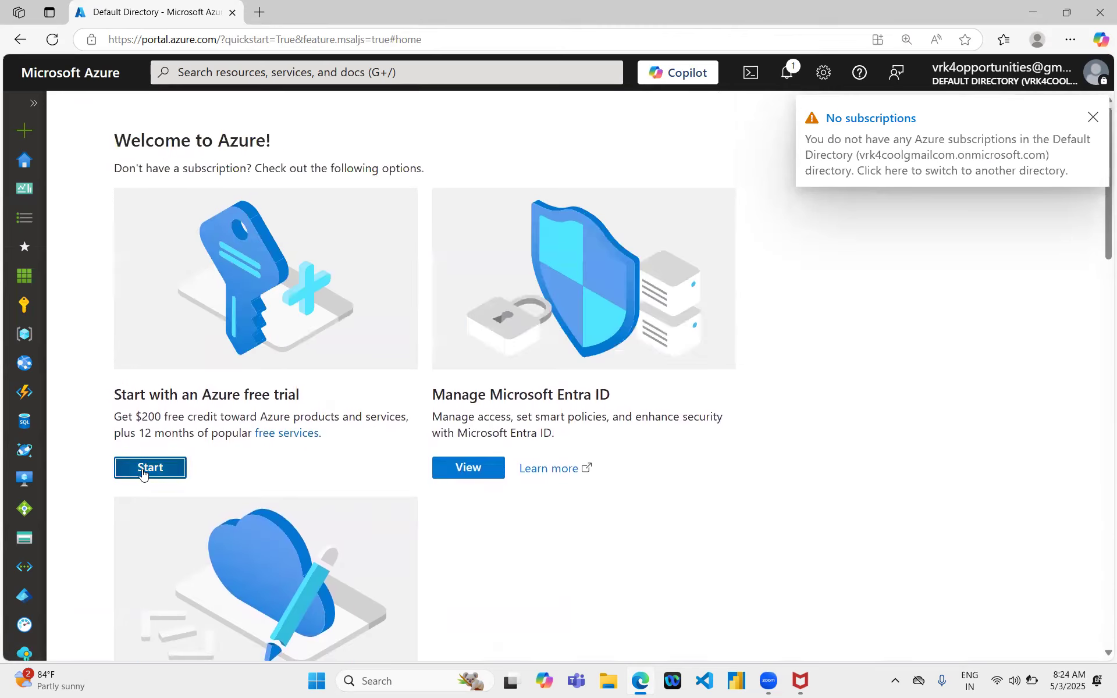
click(147, 473)
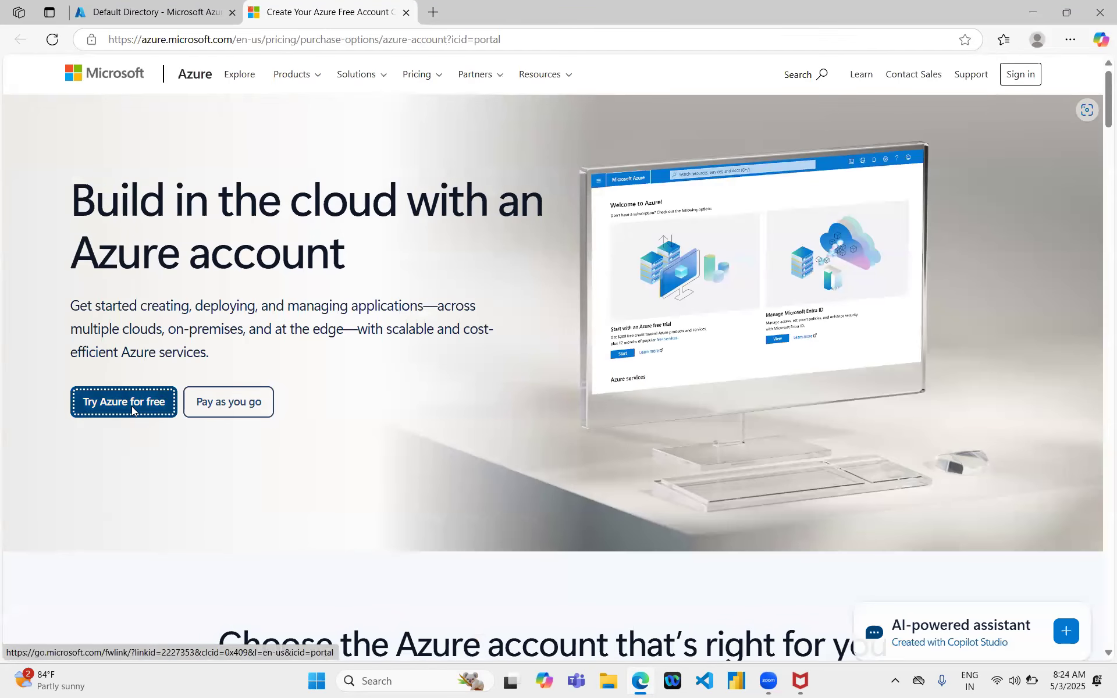
click(124, 402)
- Switch to the Azure sign-up tab and open sign-up with pay-as-you-go pricing
click(314, 22)
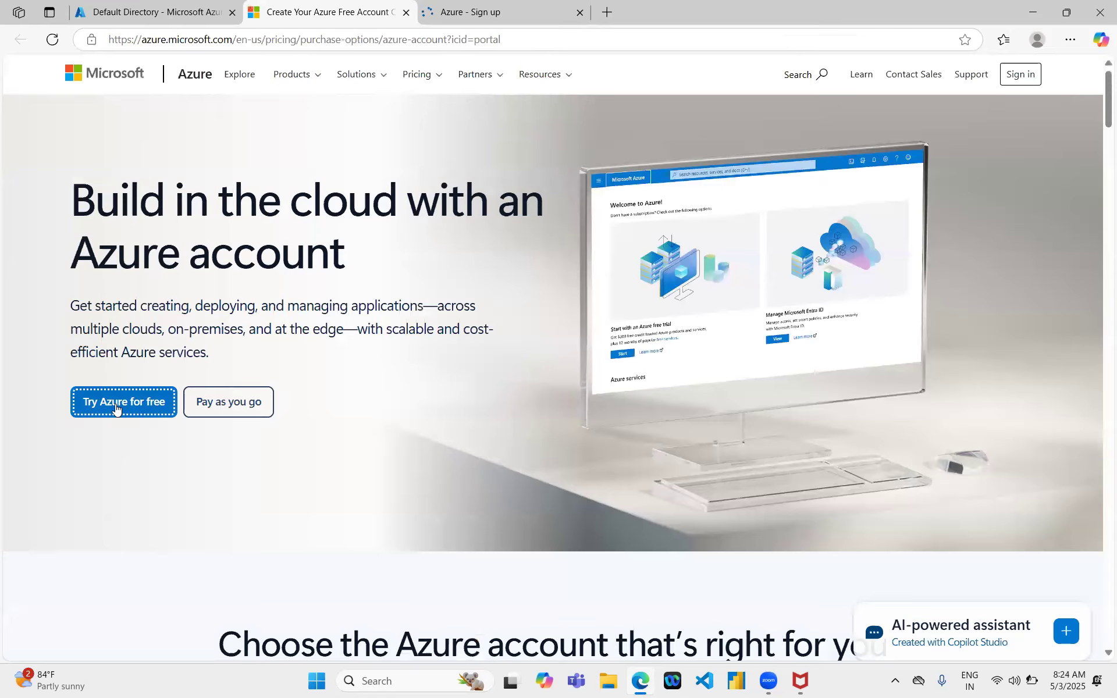
click(456, 12)
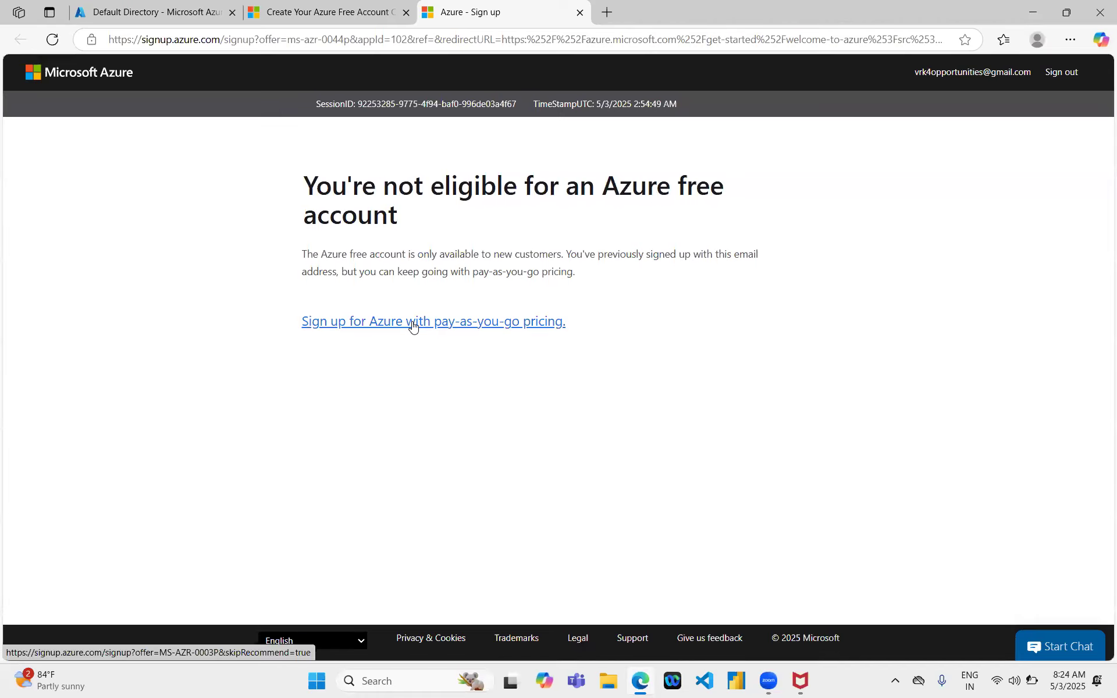
click(337, 321)
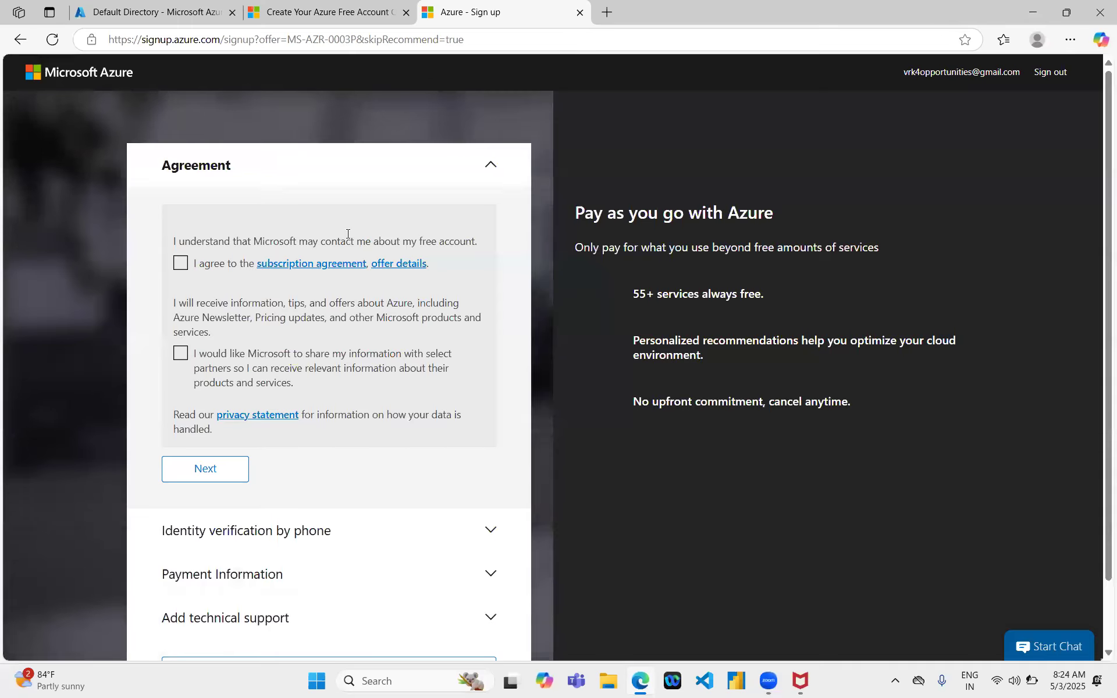
- Accept the subscription agreement and opt in to sharing information with Microsoft partners
scroll(287, 373, down, 2)
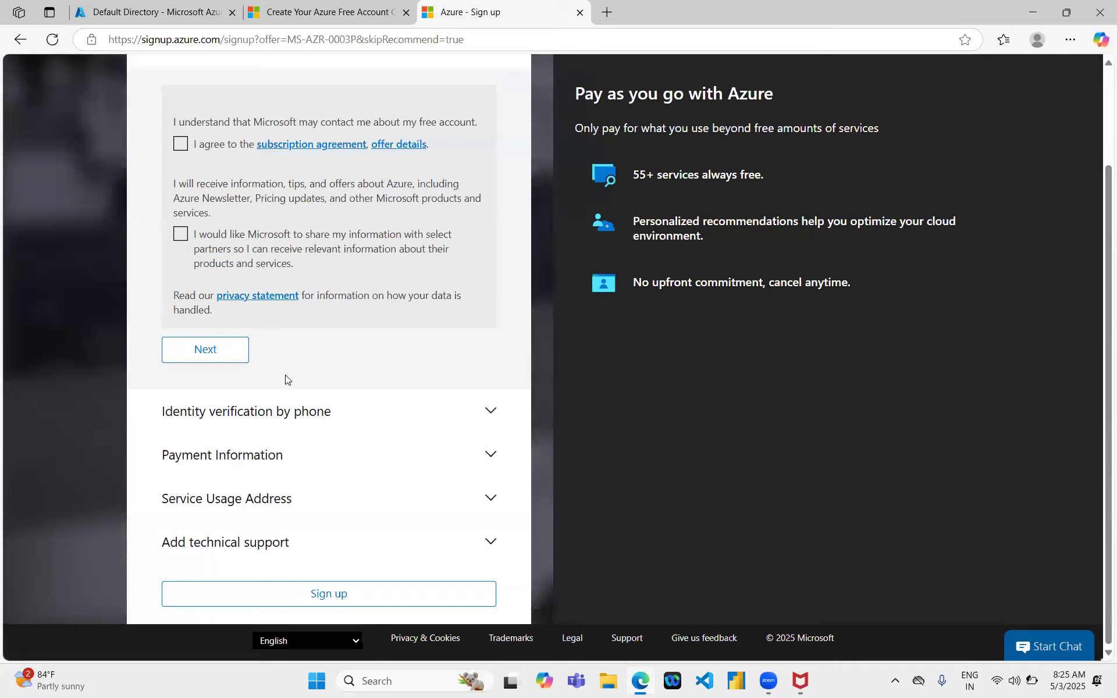
scroll(176, 302, up, 2)
click(182, 264)
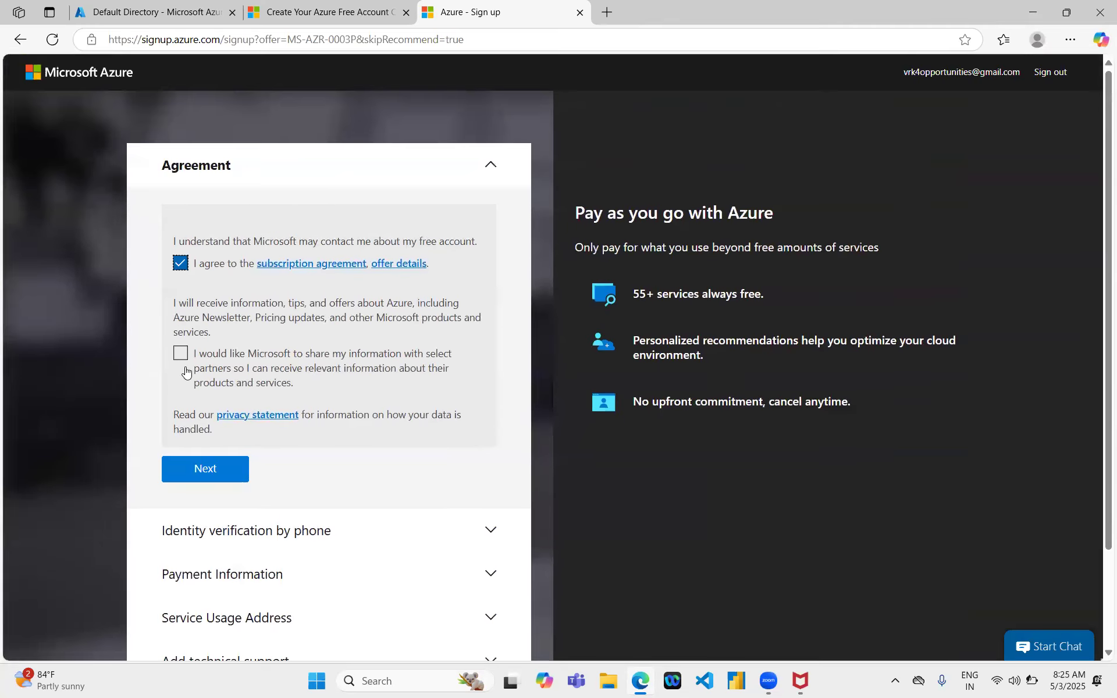
click(320, 529)
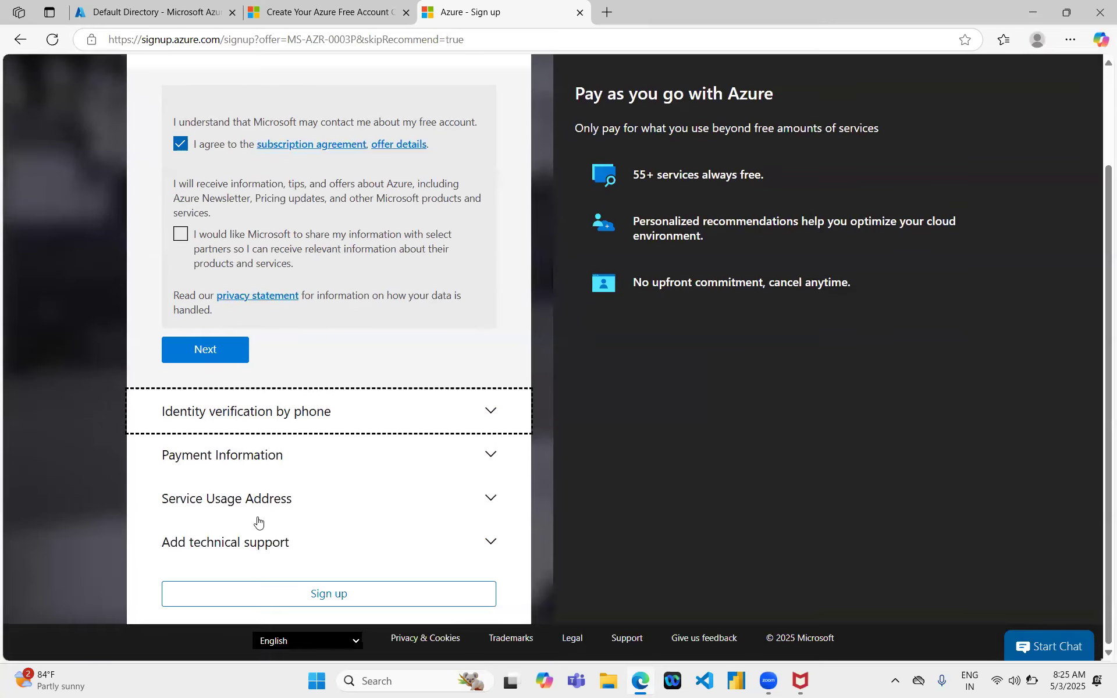
click(175, 235)
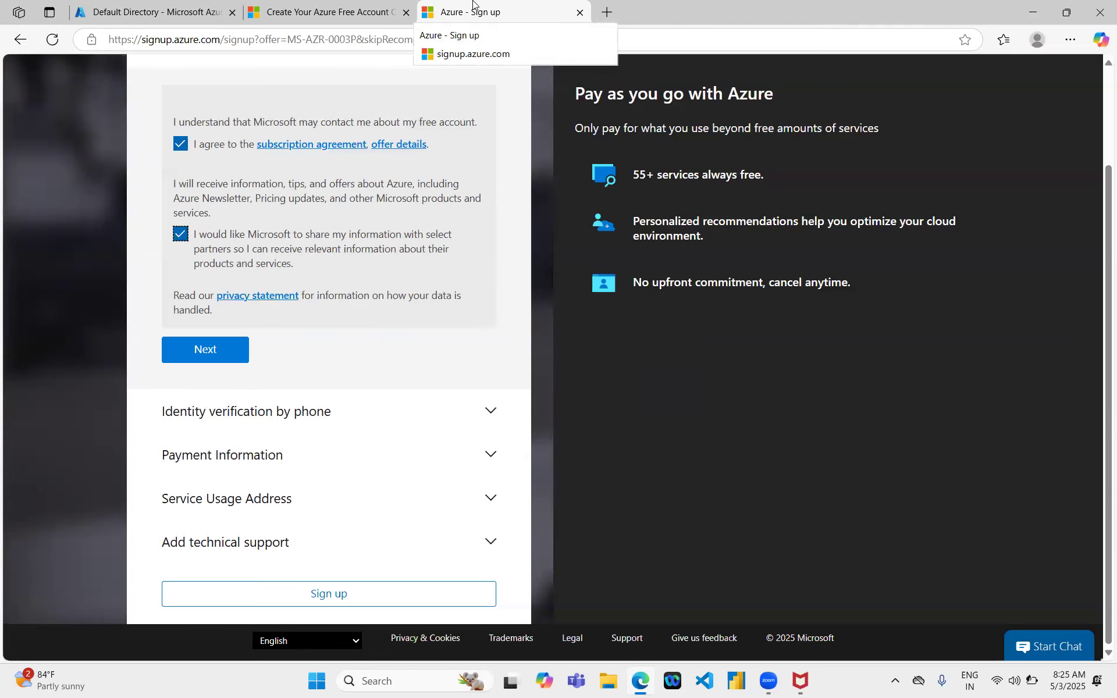
- Close the sign-up tab and open Microsoft Entra ID from the expanded portal menu
middle_click(473, 3)
click(117, 7)
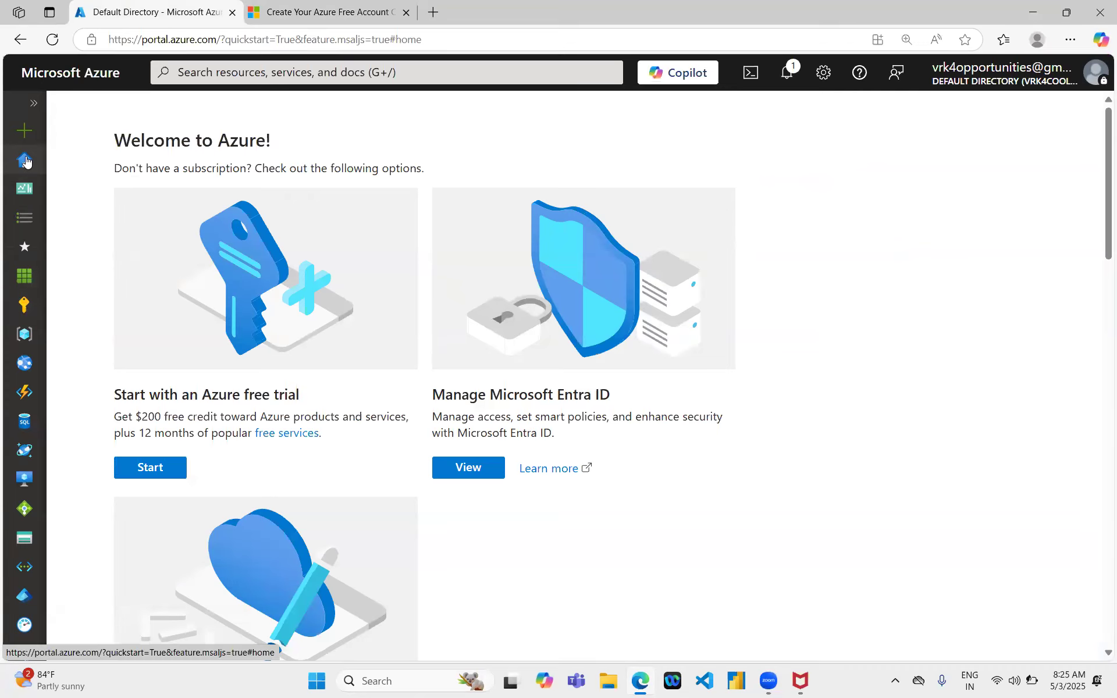
click(31, 107)
click(45, 142)
click(44, 162)
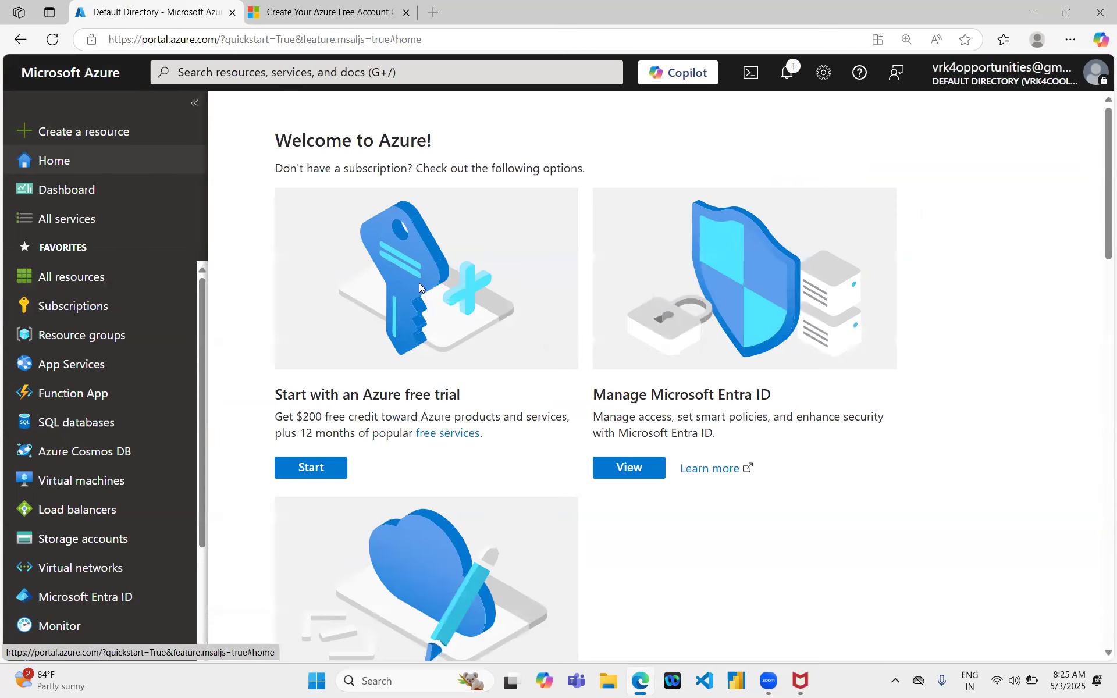
scroll(583, 337, down, 10)
click(519, 333)
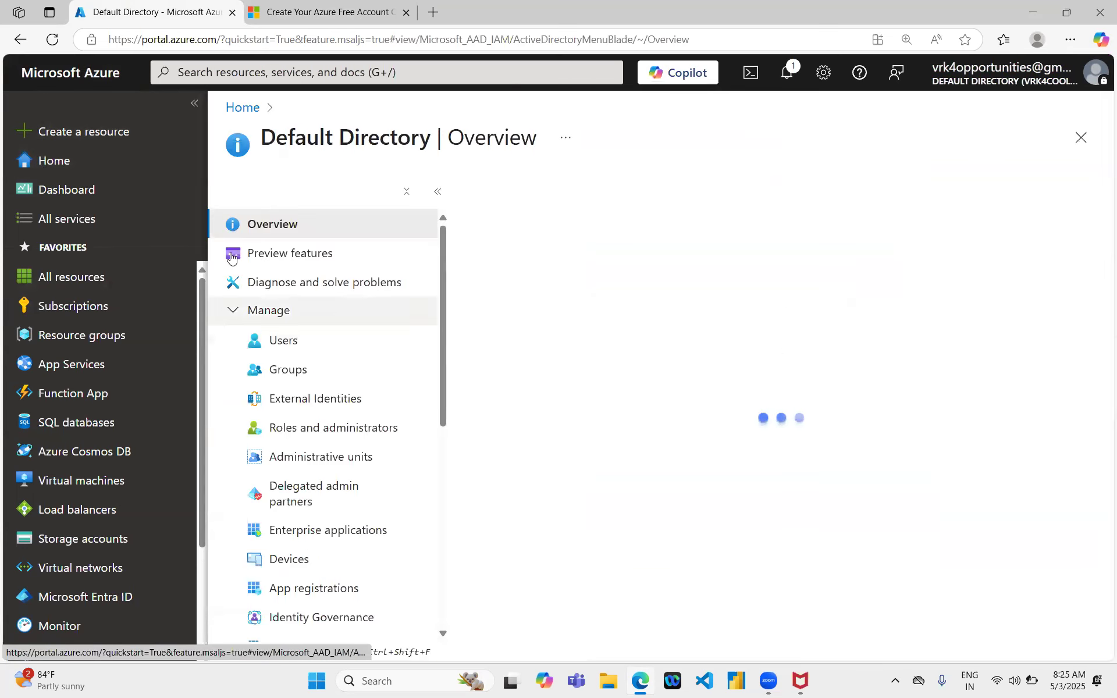
click(195, 103)
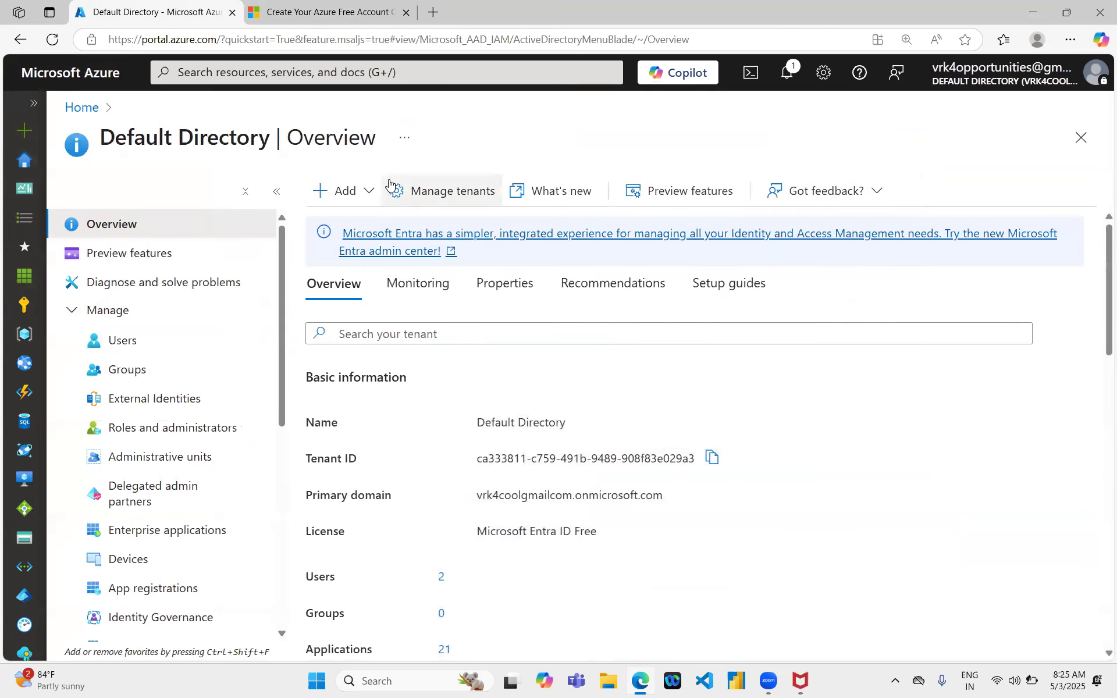
- Switch back to the vrksolutions tenant via Manage tenants and choose text-message verification
click(430, 192)
click(79, 410)
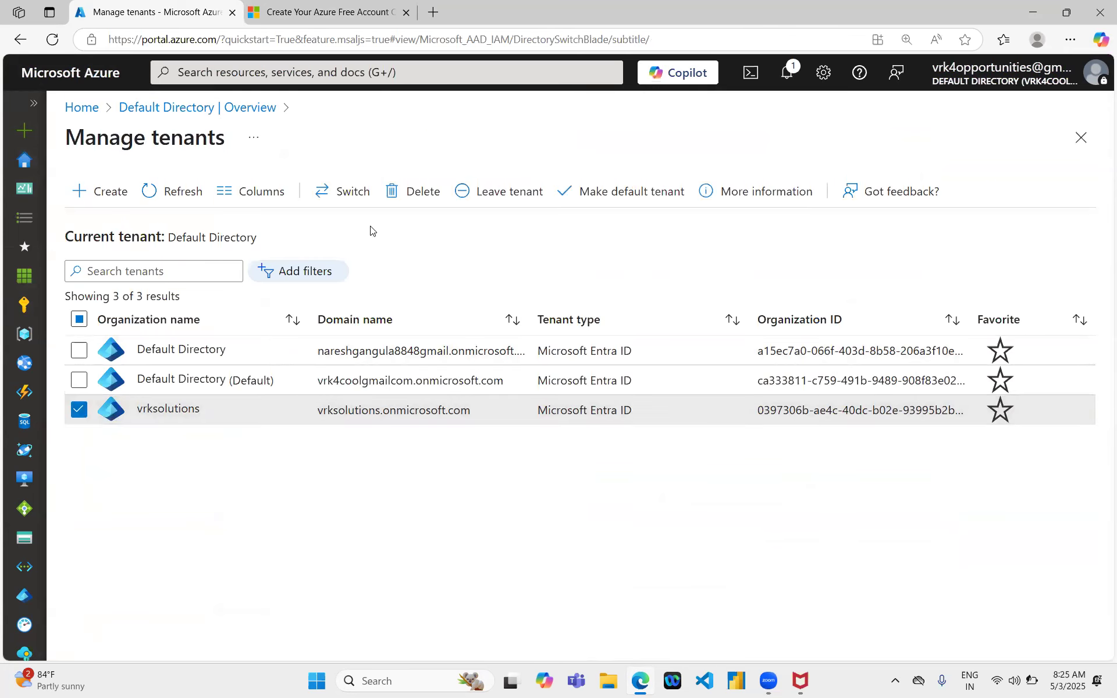
click(352, 193)
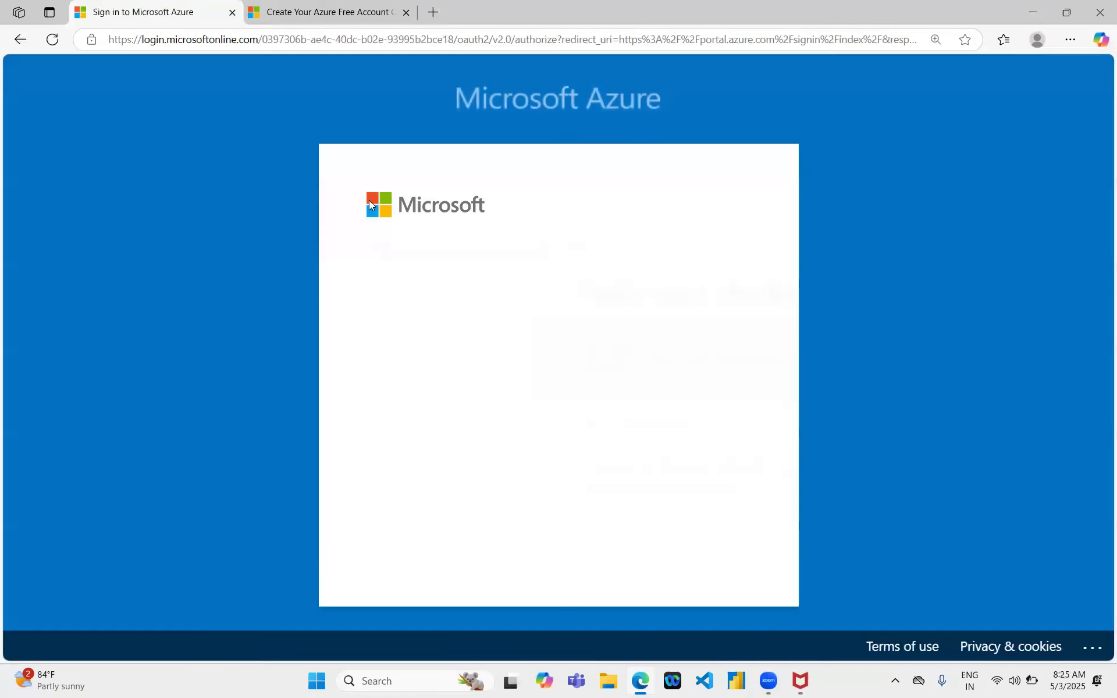
click(485, 355)
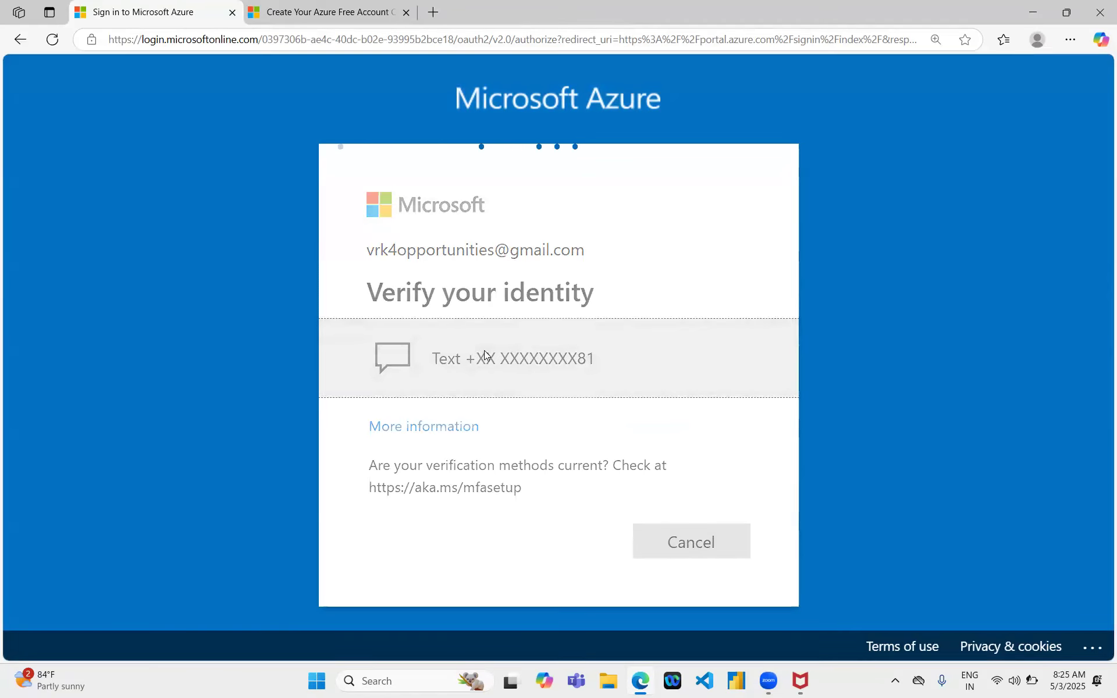
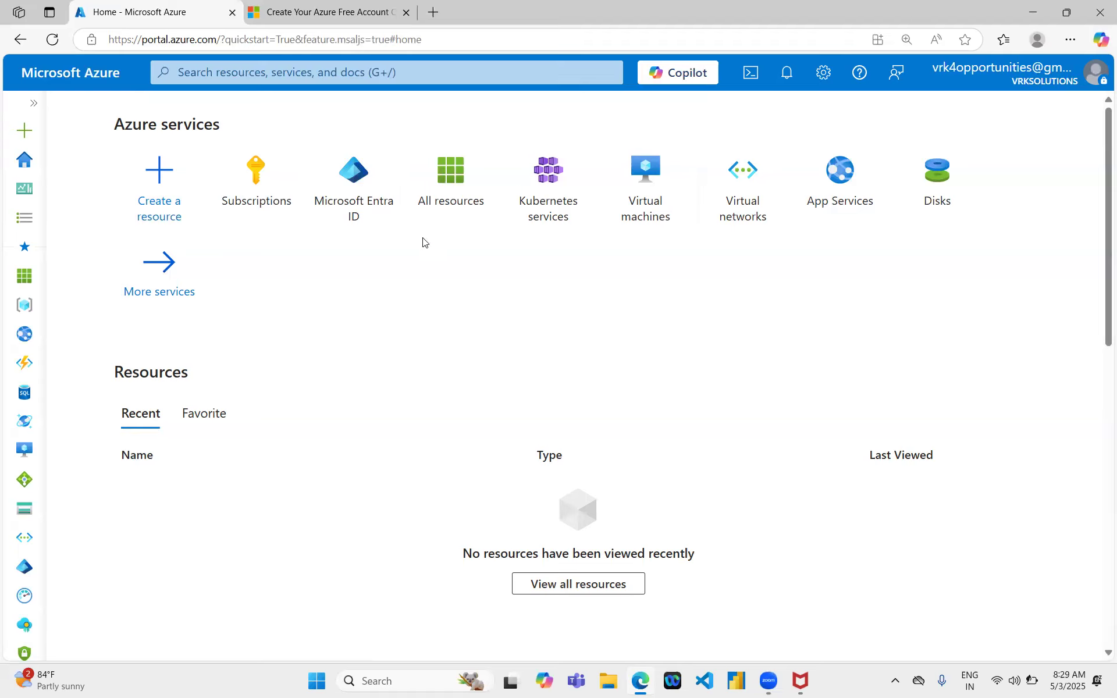
- Open Virtual machines and start creating a new Azure virtual machine
mouse_move(652, 216)
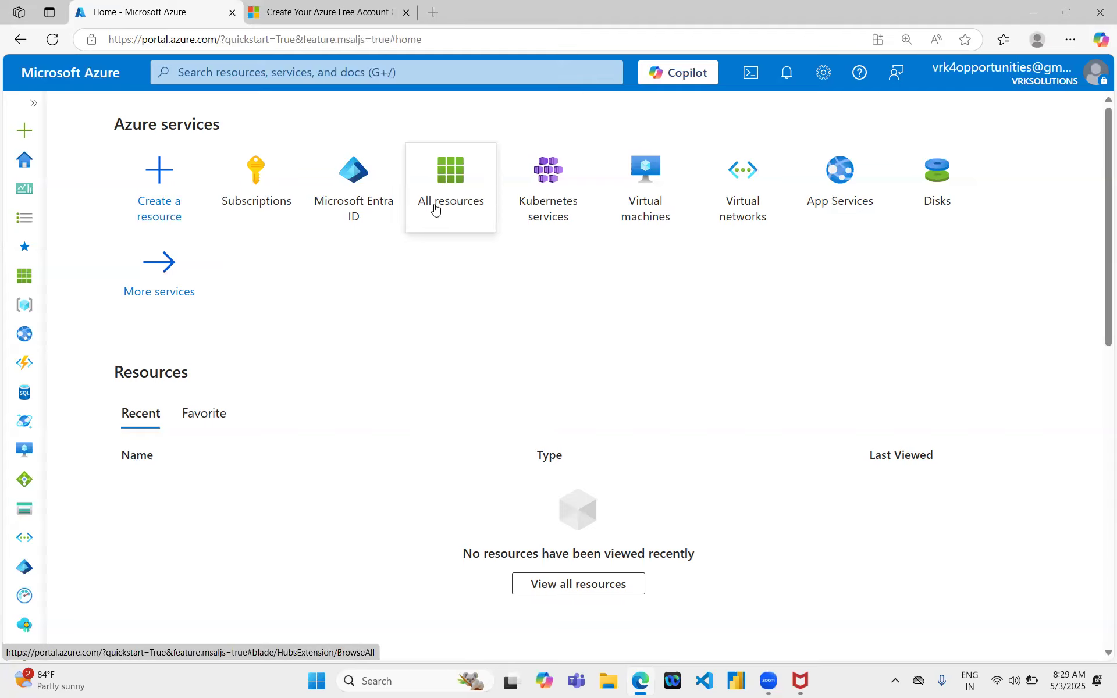
mouse_move(436, 209)
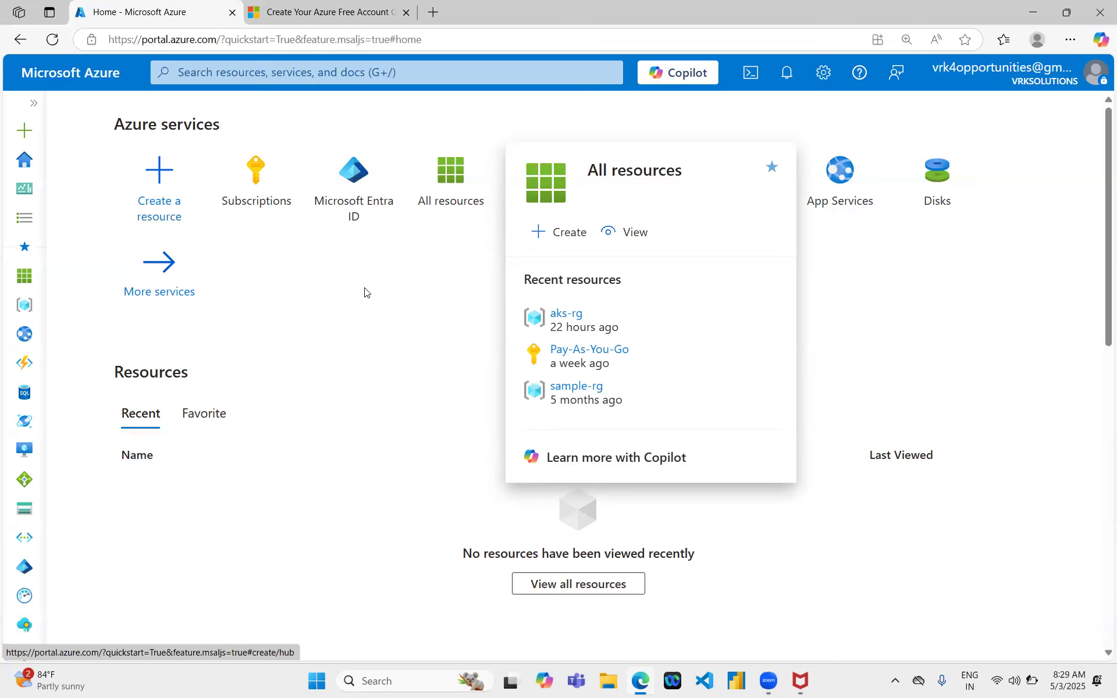
click(668, 192)
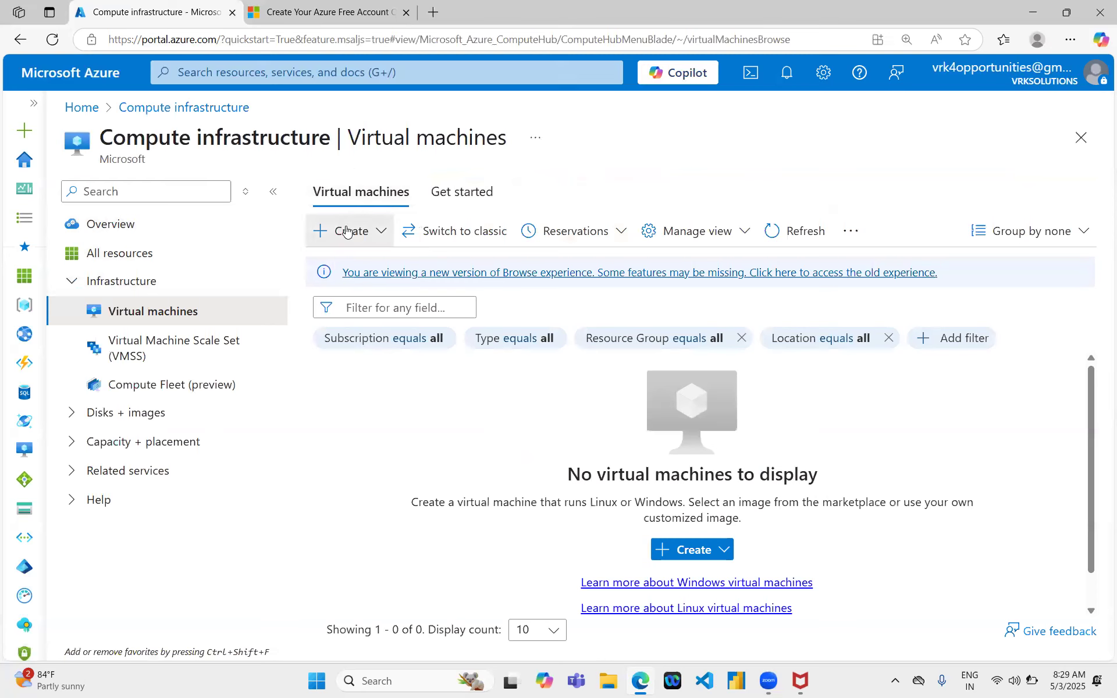
click(342, 231)
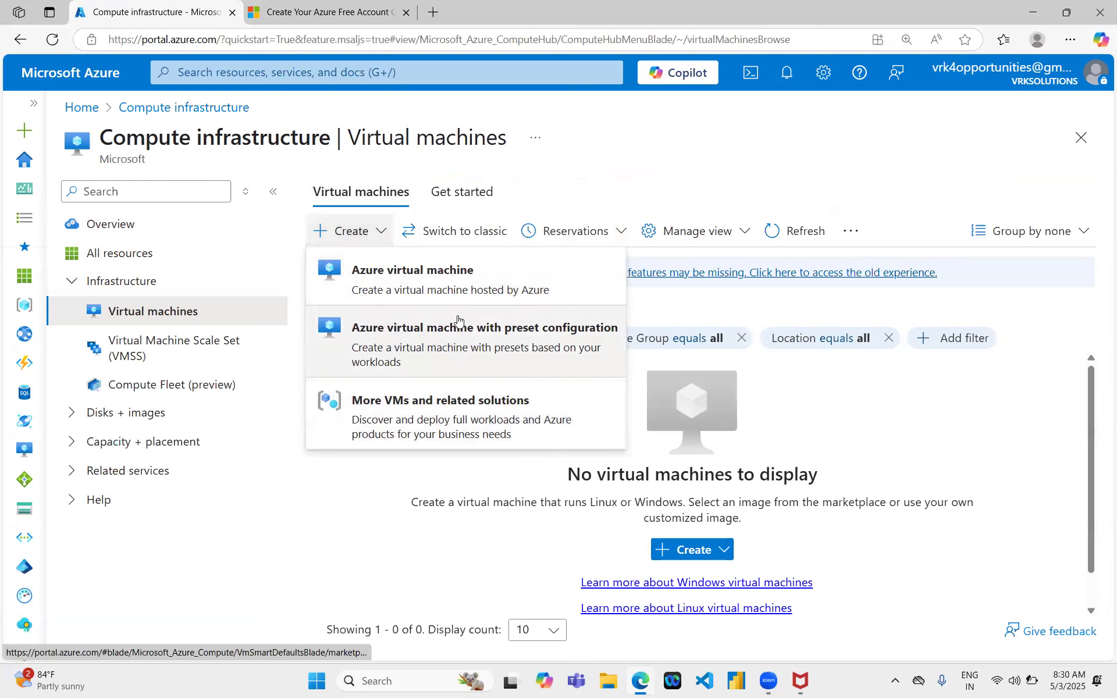
click(457, 291)
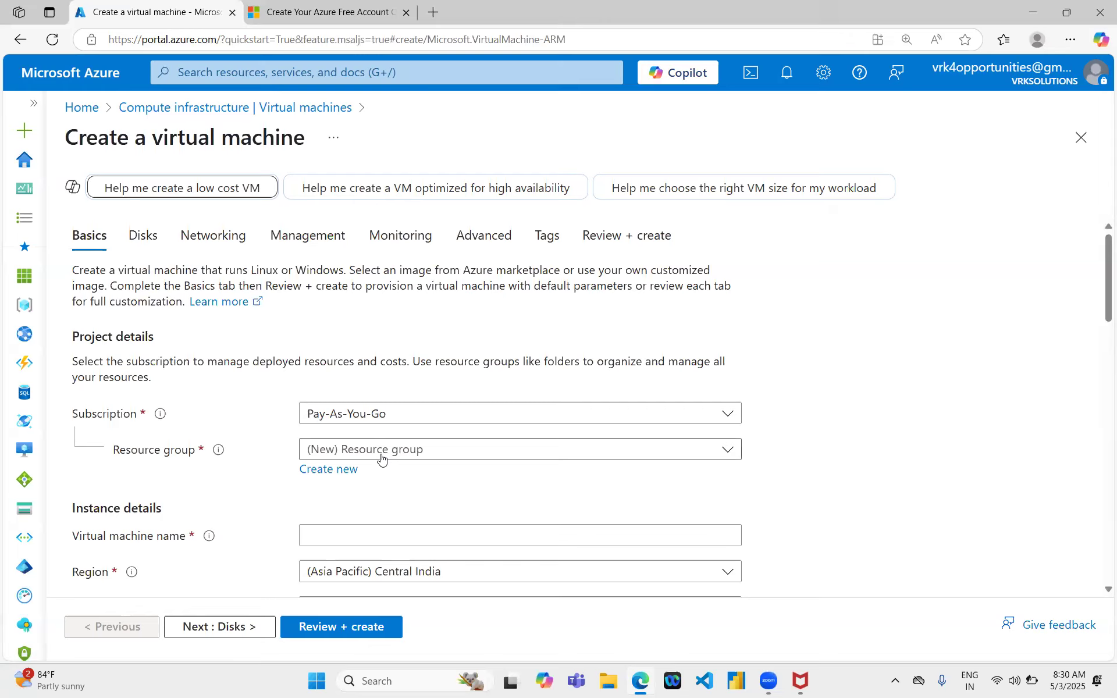
- Under the Pay-As-You-Go subscription, create a new resource group named vm-rg
click(345, 412)
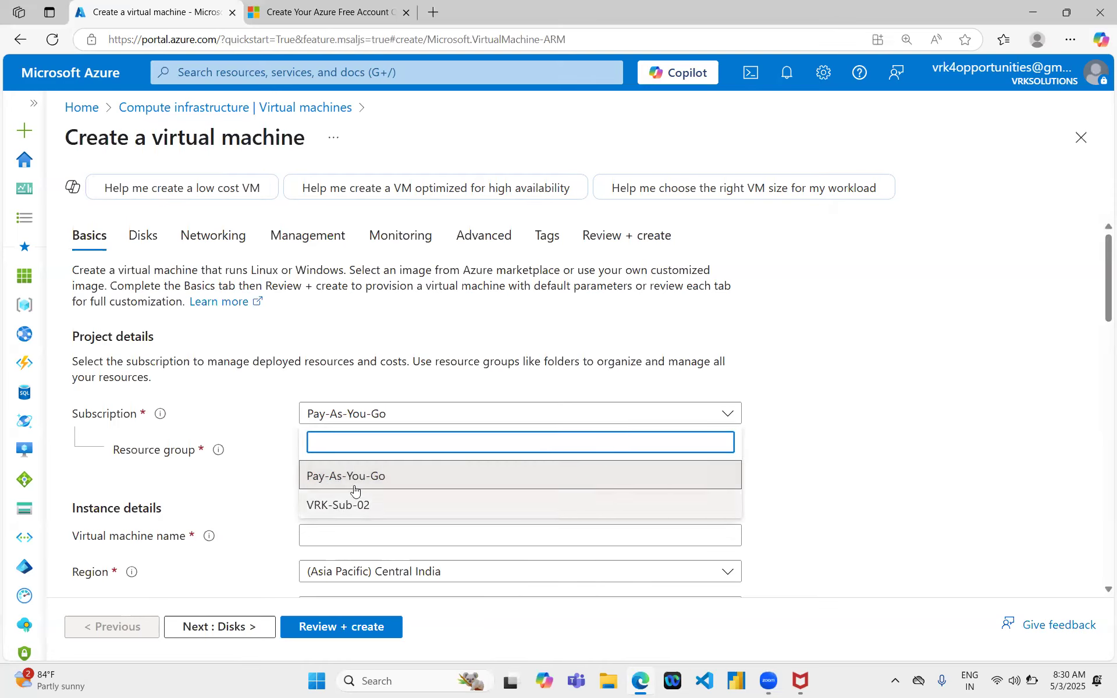
click(267, 370)
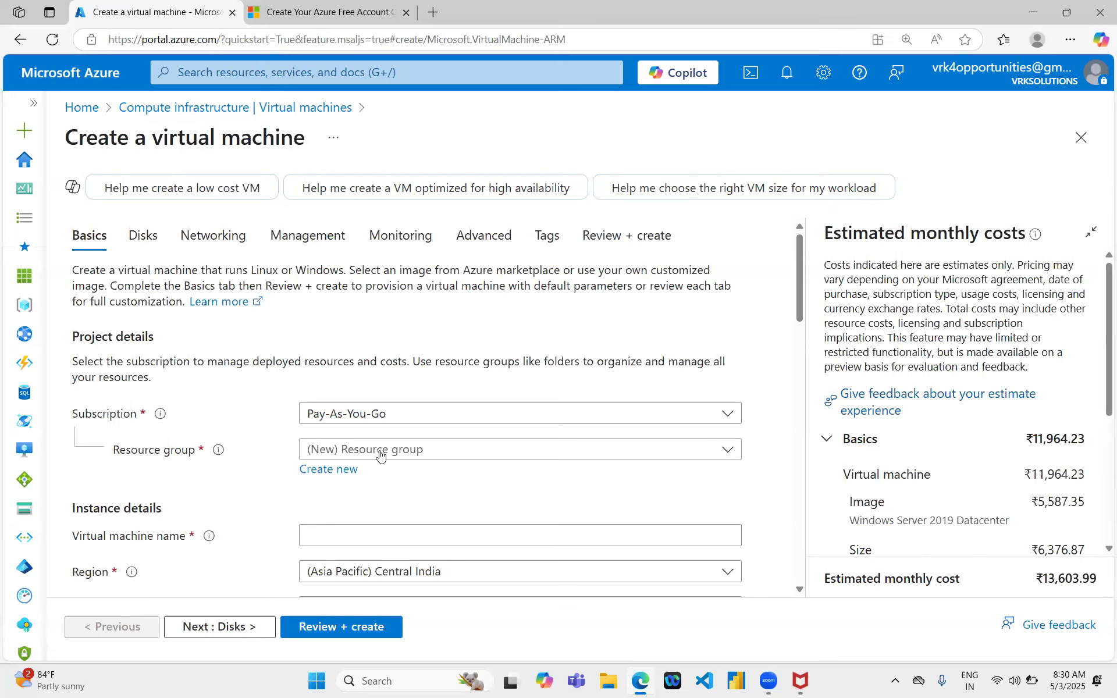
click(379, 452)
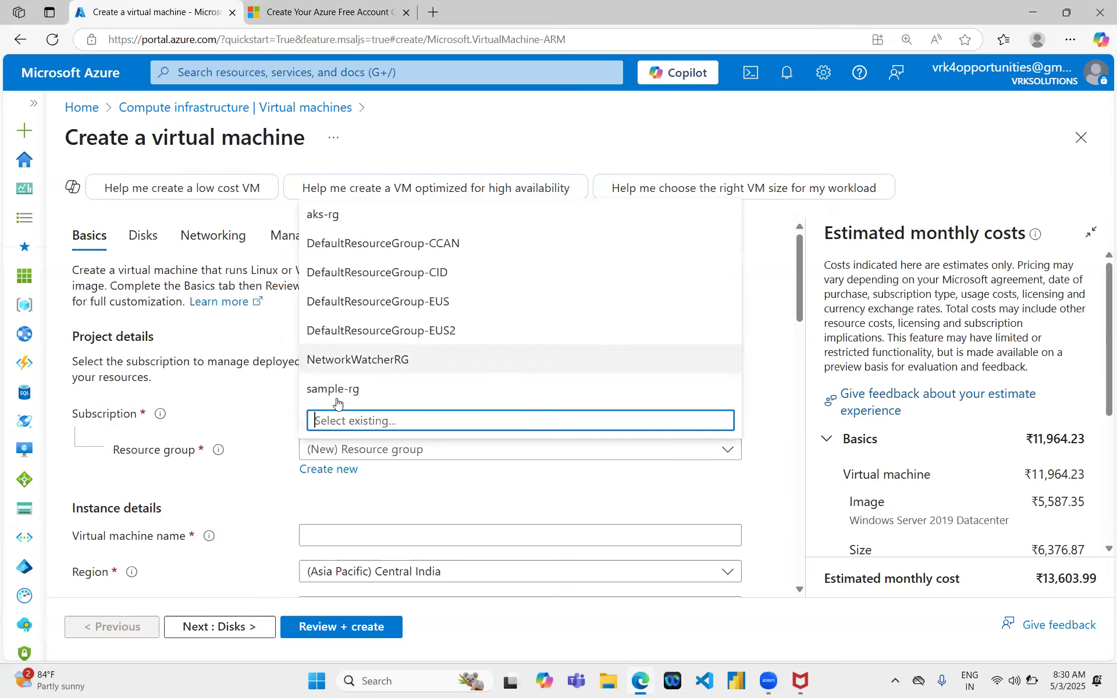
click(341, 476)
click(341, 476)
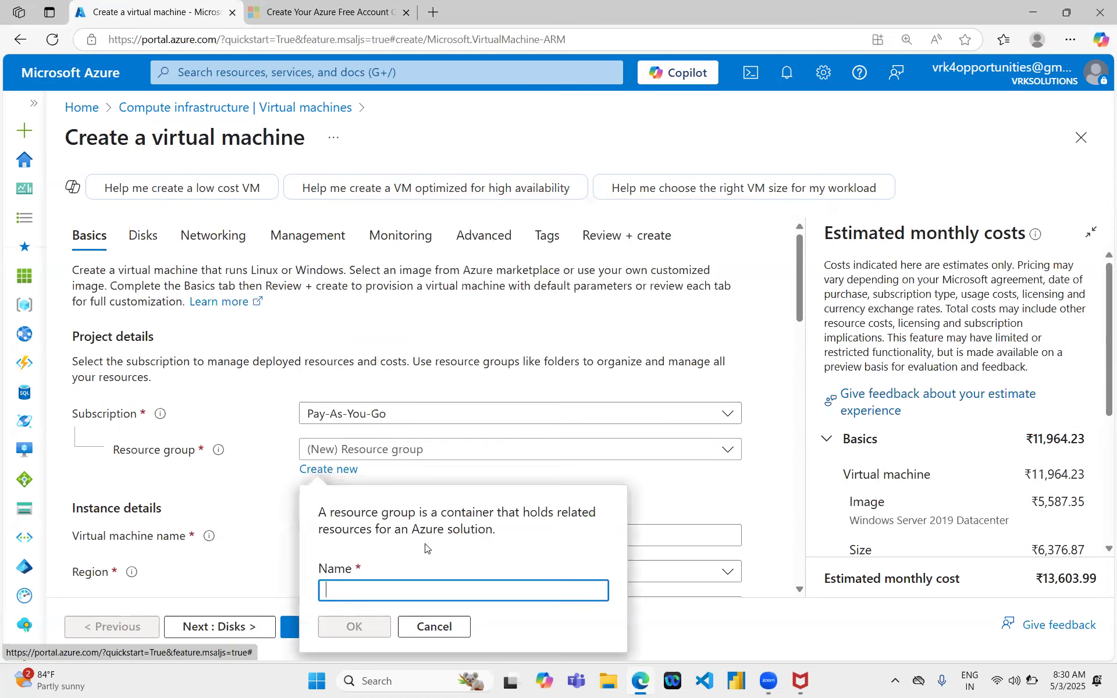
text(vm-rg)
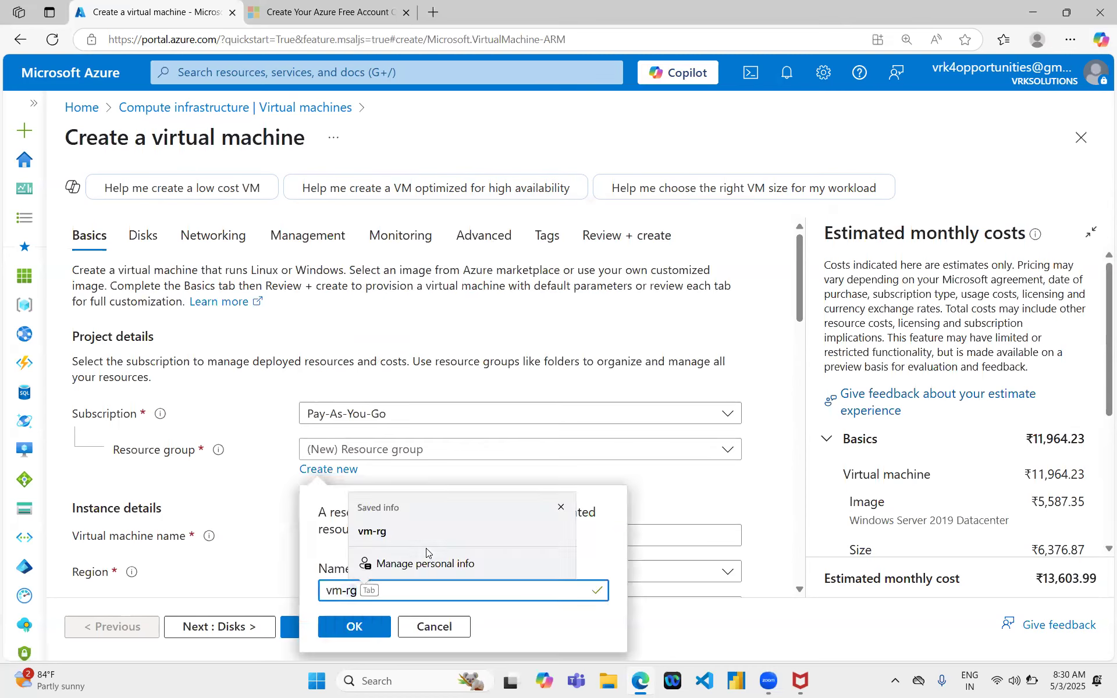
click(357, 626)
- Name the virtual machine testvm01
click(347, 536)
text(te)
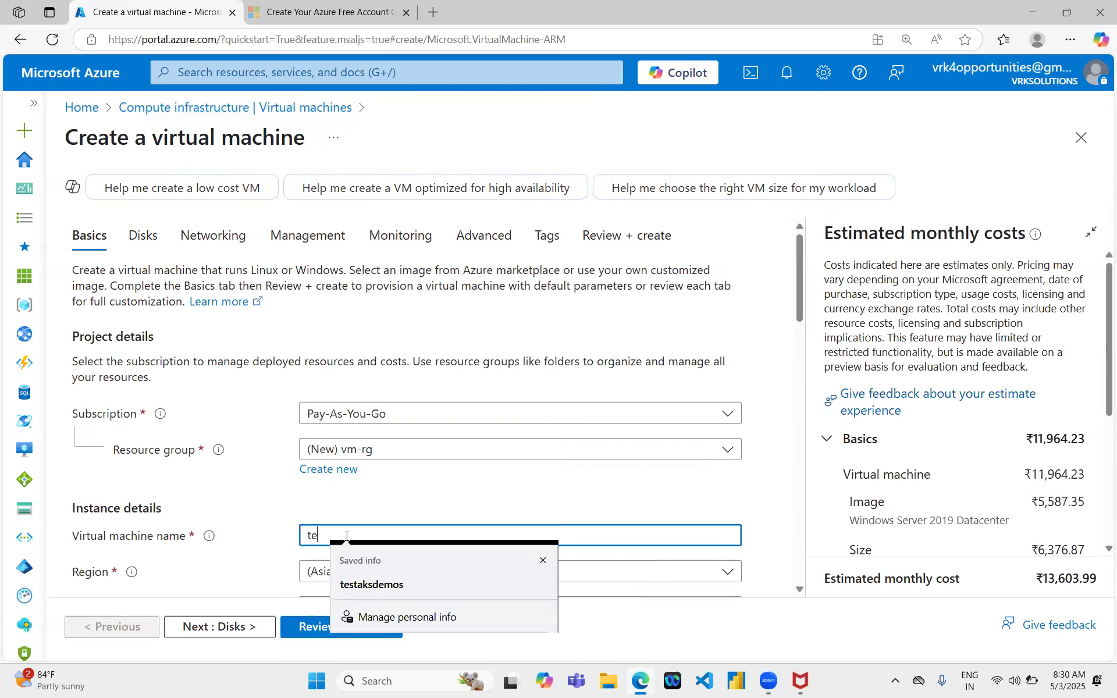
text(stvk)
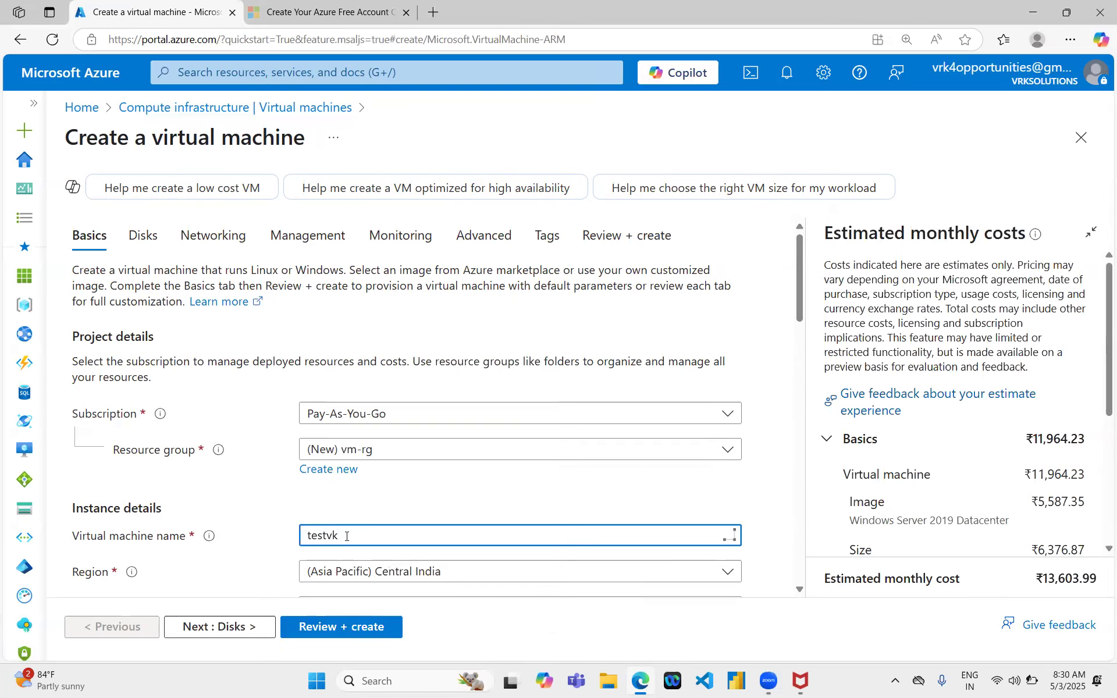
key(BackSpace)
text(m01)
- Keep the Central India region and set availability options to No infrastructure redundancy required
scroll(384, 487, down, 5)
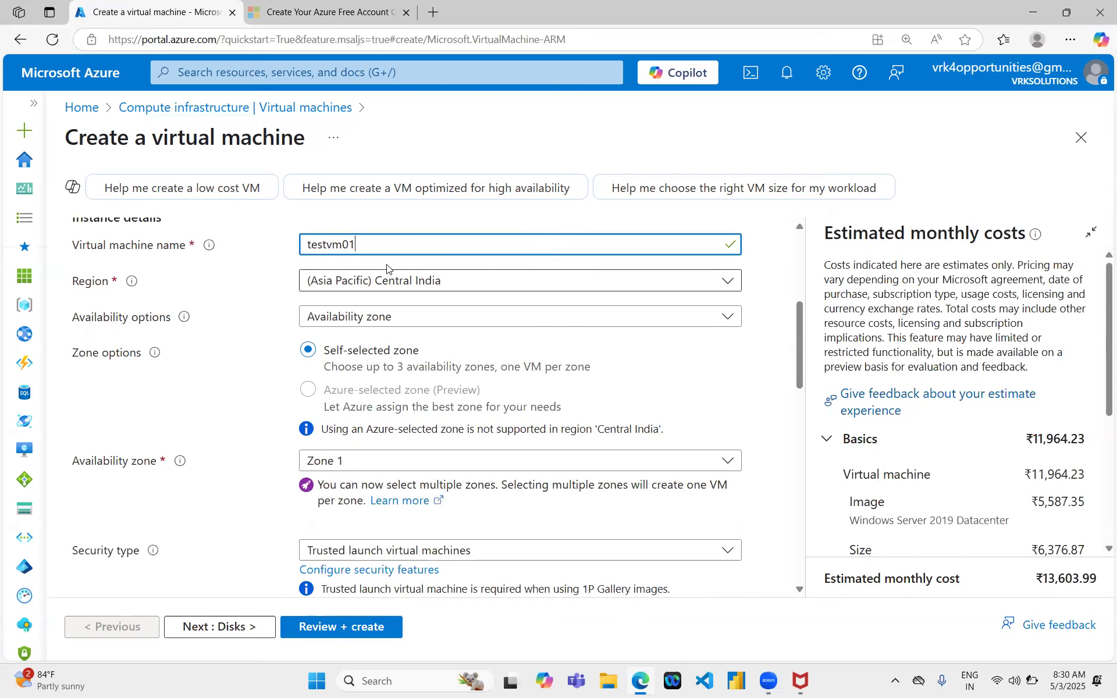
click(375, 281)
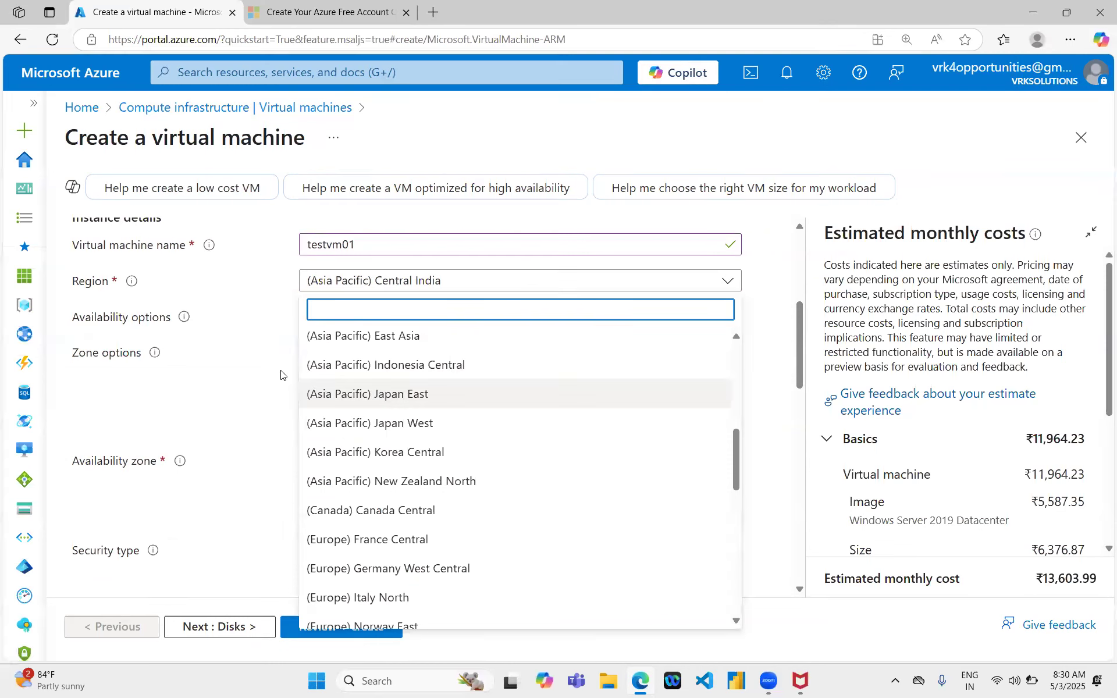
click(243, 284)
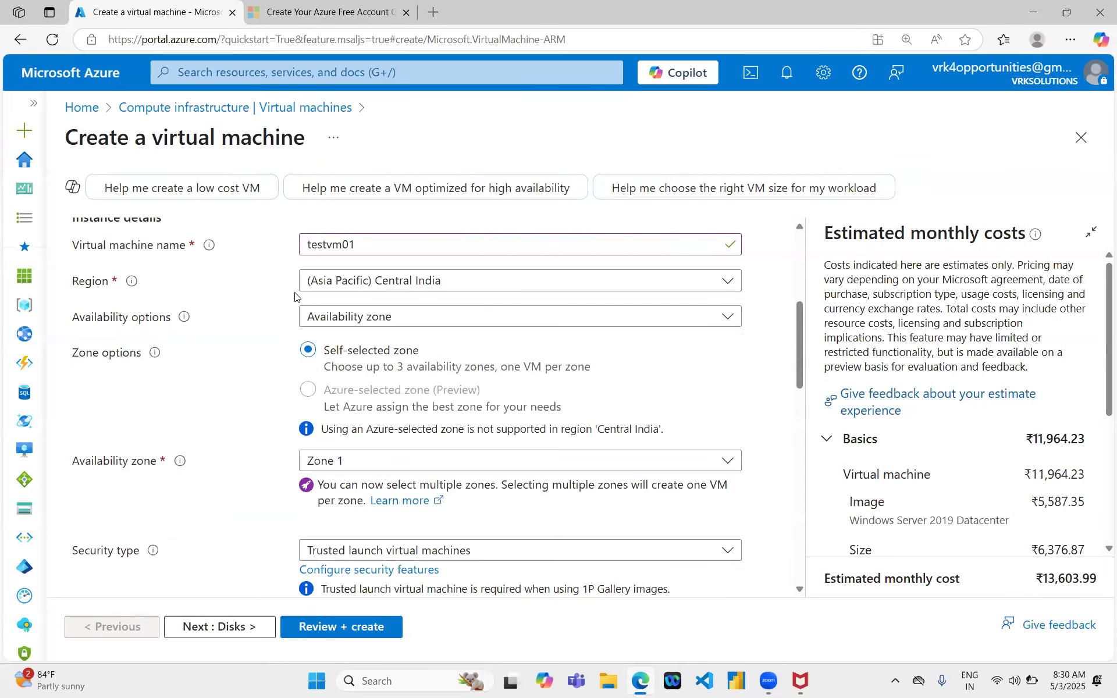
scroll(297, 303, up, 3)
scroll(365, 416, down, 3)
scroll(396, 434, up, 3)
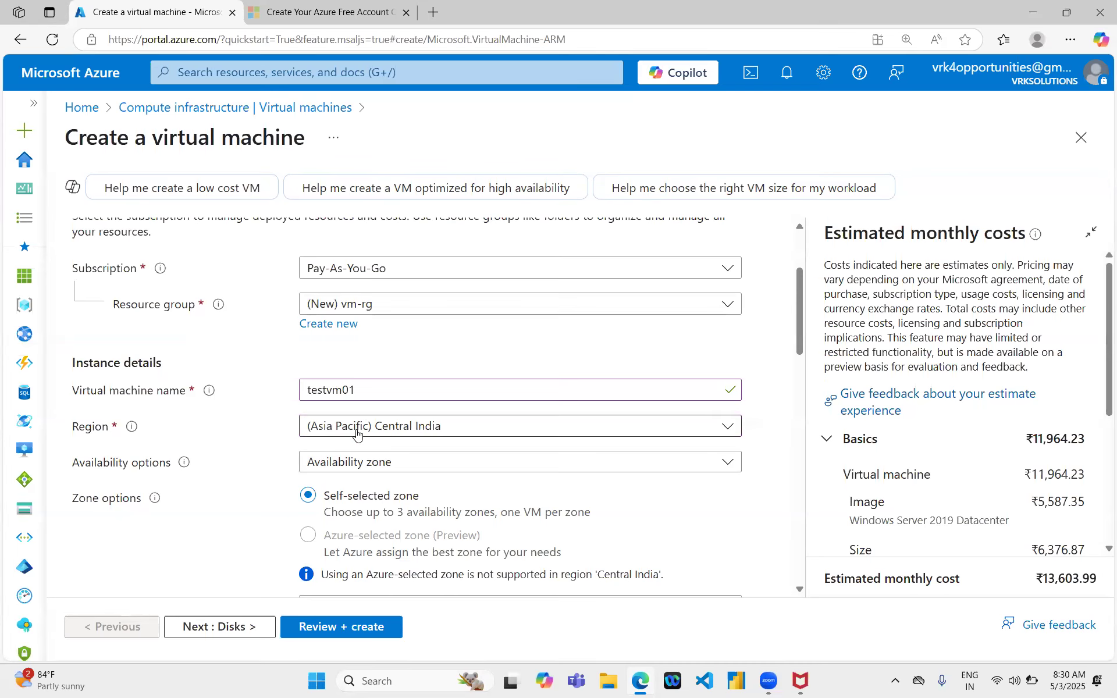
click(336, 464)
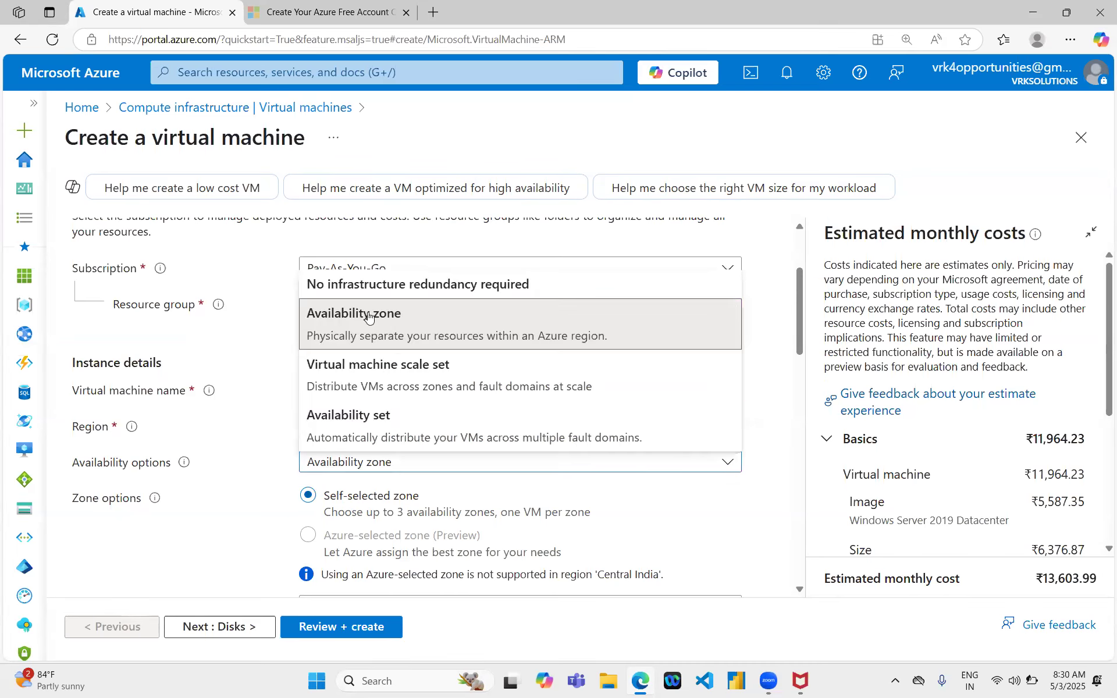
click(372, 215)
- Enable running the VM with Azure Spot discount
scroll(374, 427, down, 4)
scroll(374, 428, up, 2)
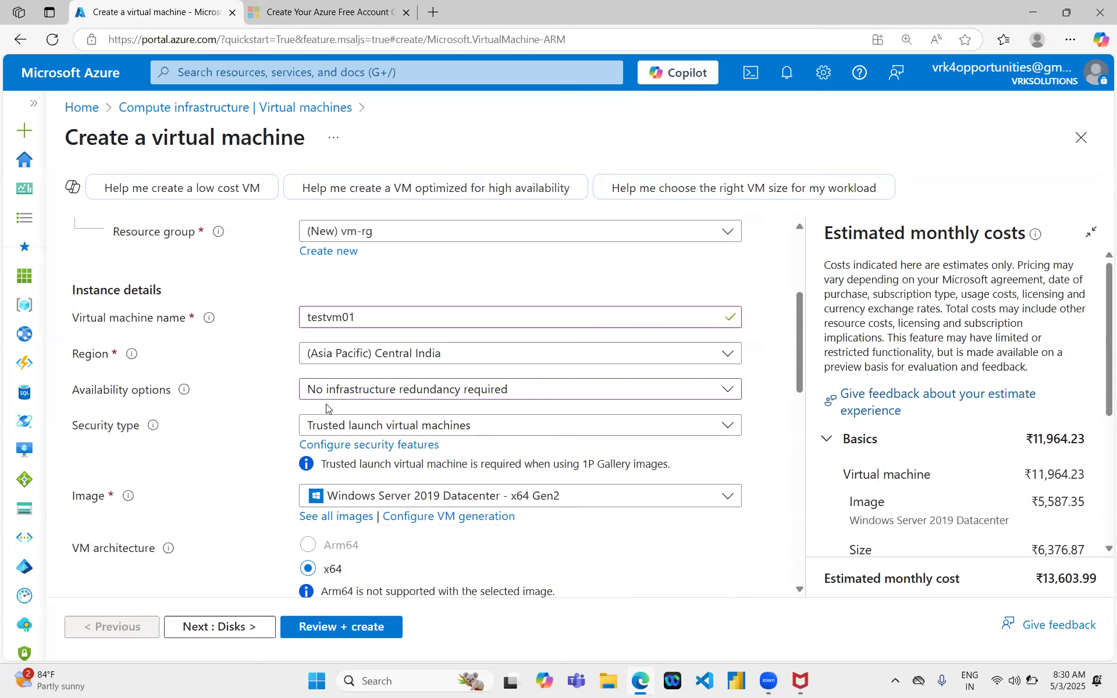
scroll(349, 524, down, 1)
scroll(331, 547, down, 3)
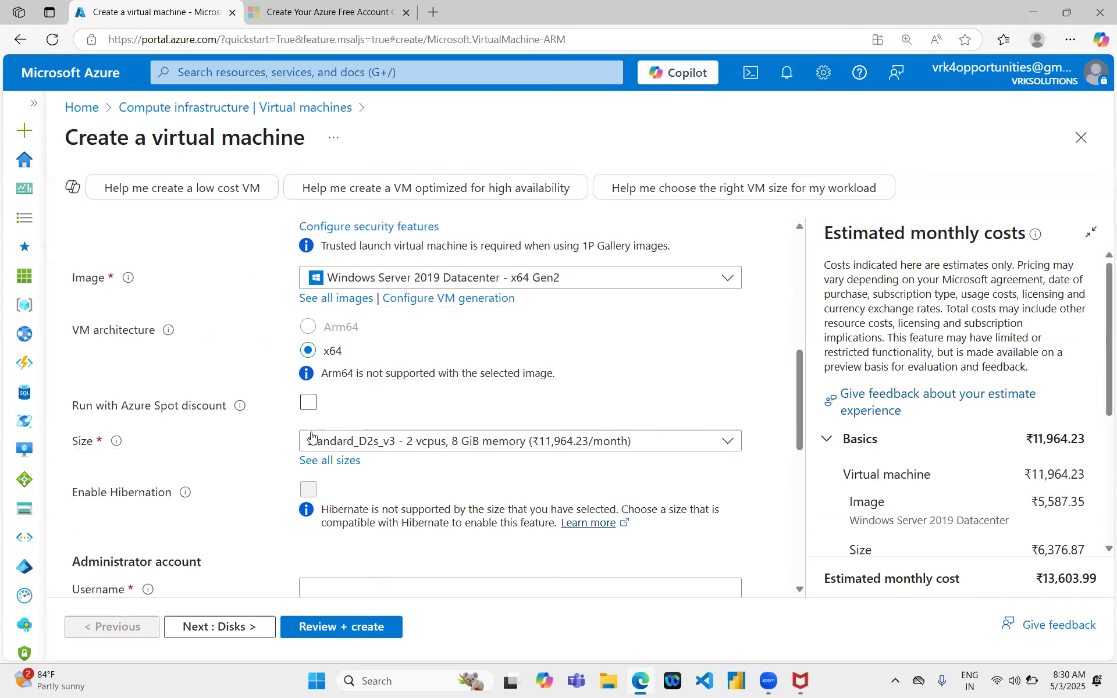
click(309, 402)
scroll(507, 414, down, 10)
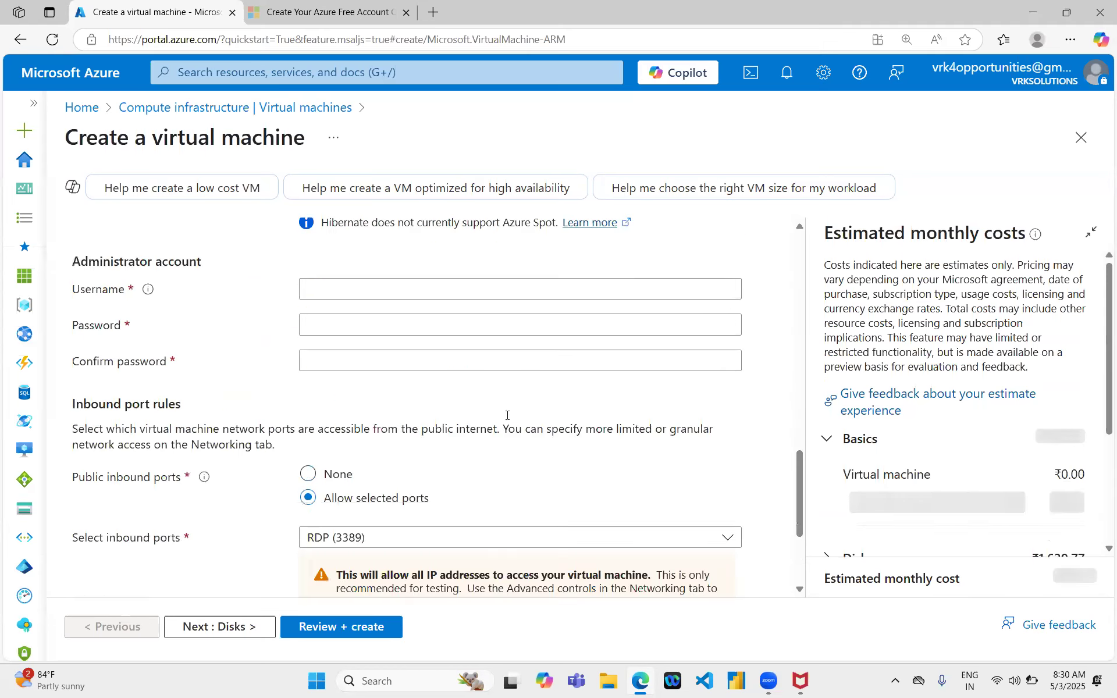
scroll(308, 412, up, 8)
scroll(311, 361, up, 4)
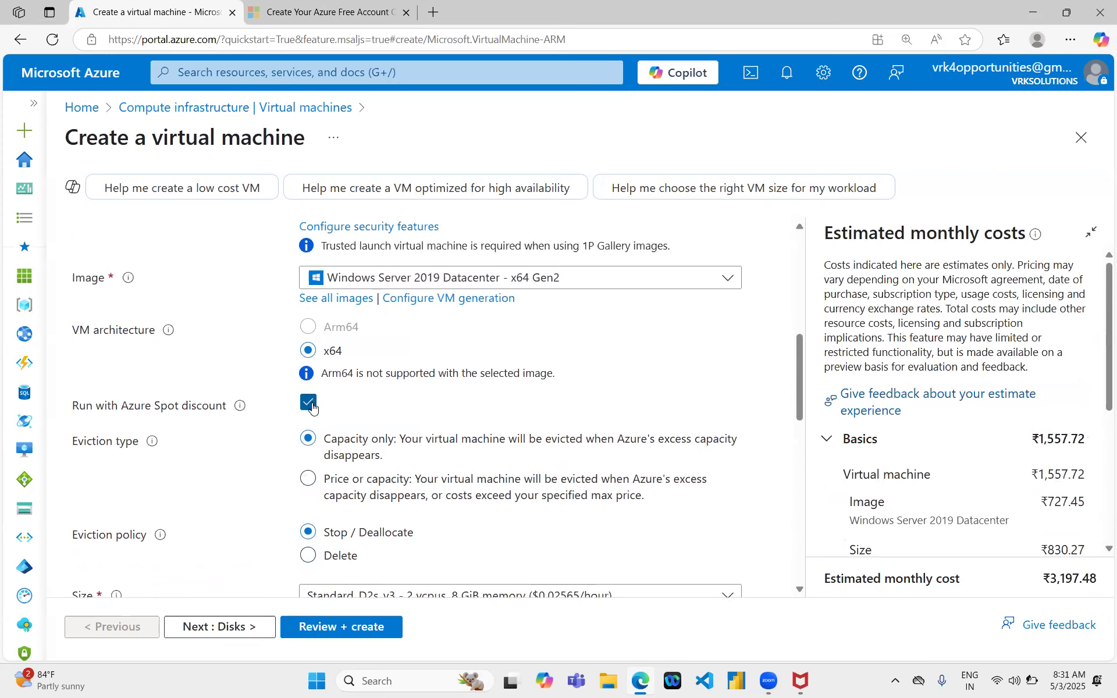
click(309, 402)
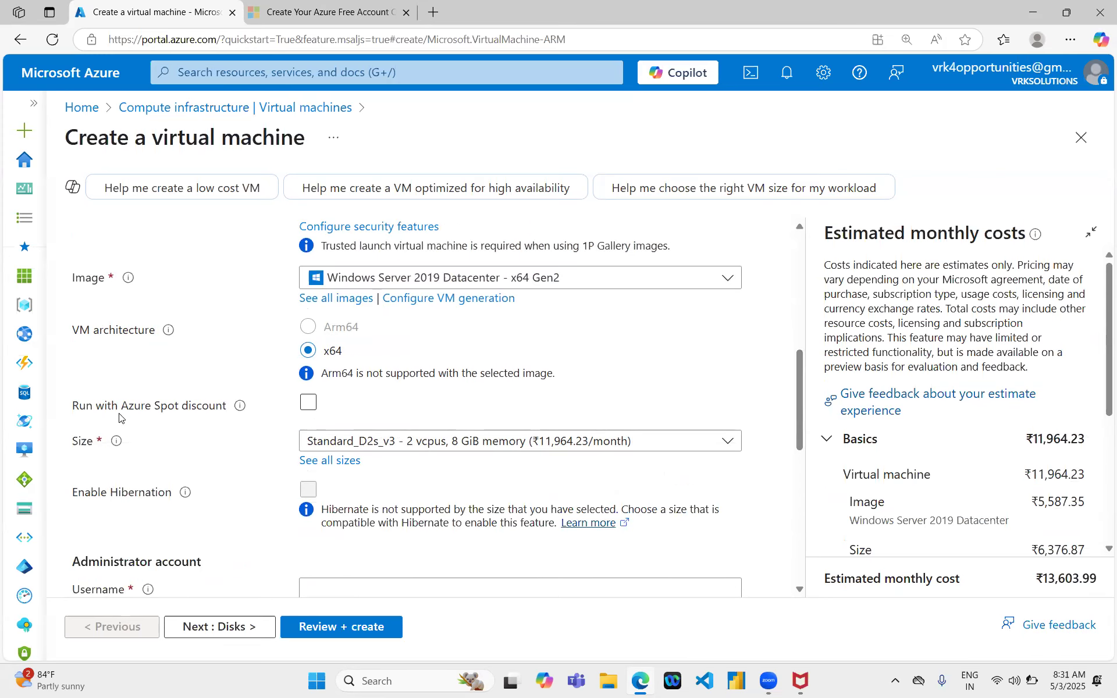
click(304, 405)
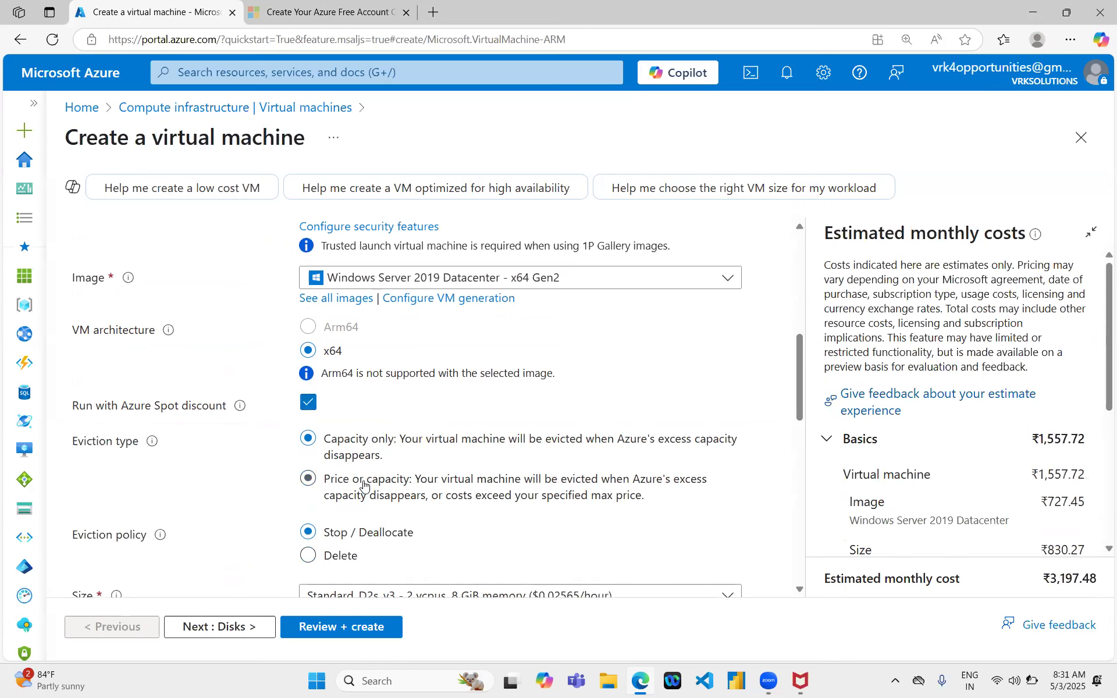
scroll(367, 474, down, 5)
scroll(369, 481, up, 4)
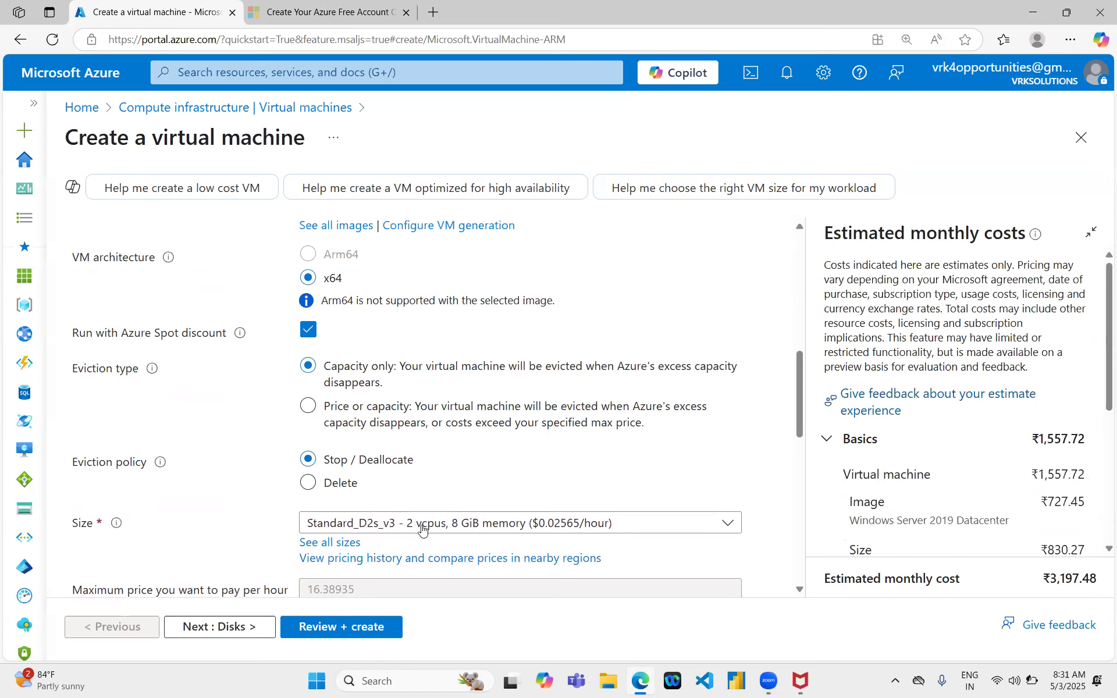
scroll(449, 512, down, 3)
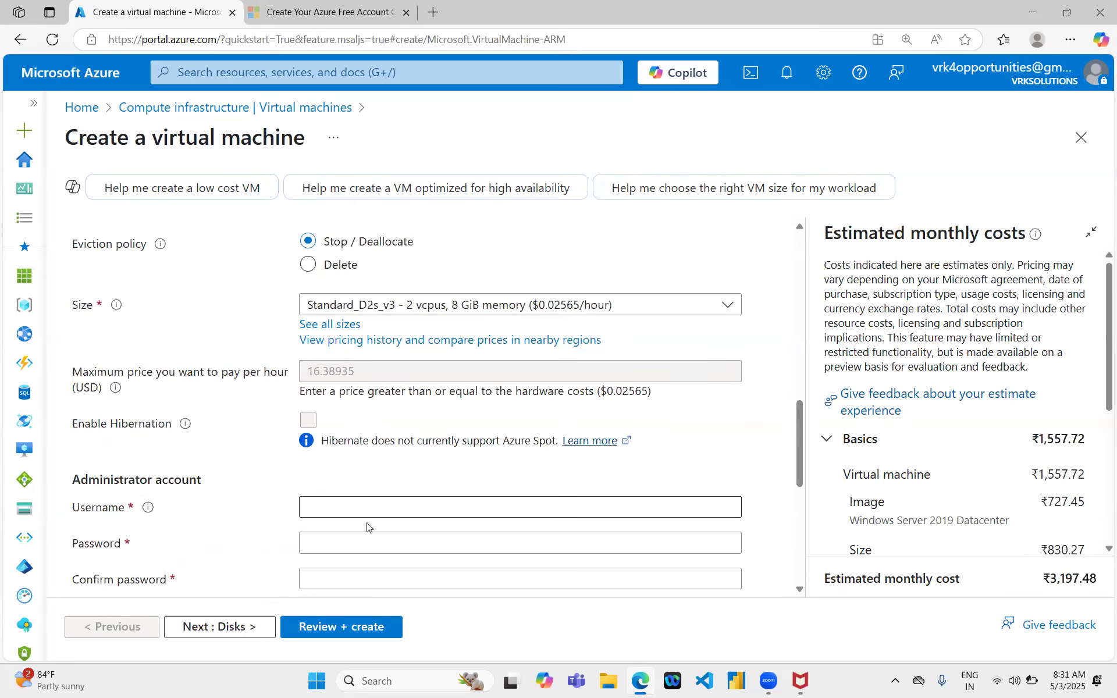
- Set the administrator username to trainer and enter the administrator password
click(350, 506)
text(trainer)
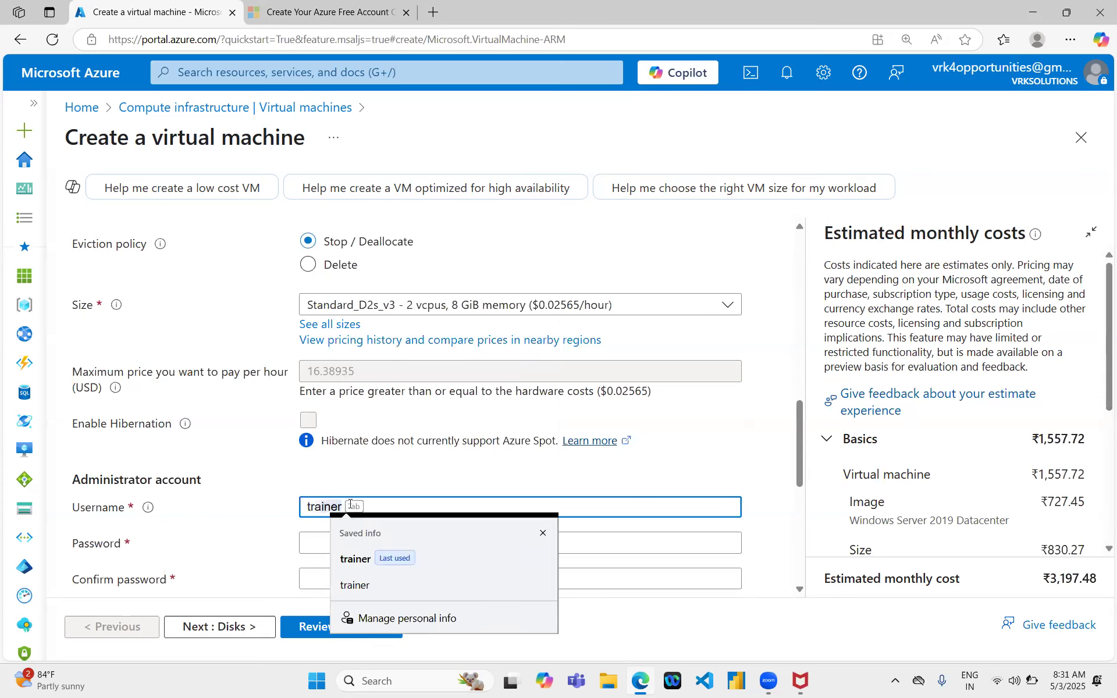
key(Tab)
text(••)
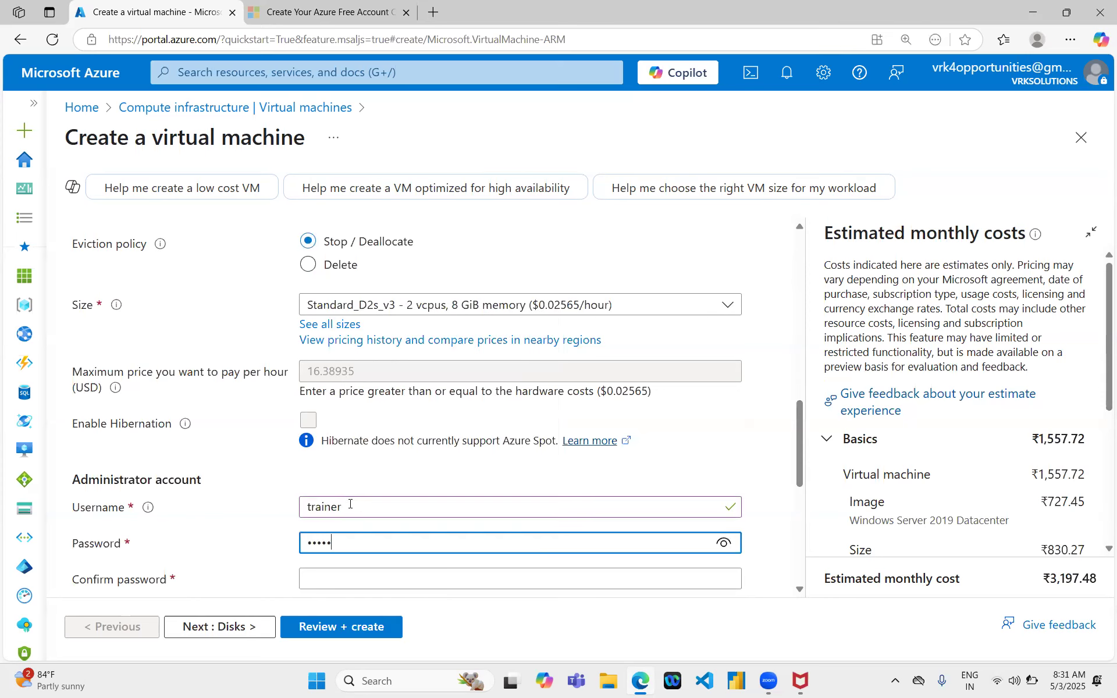
text(••••••••)
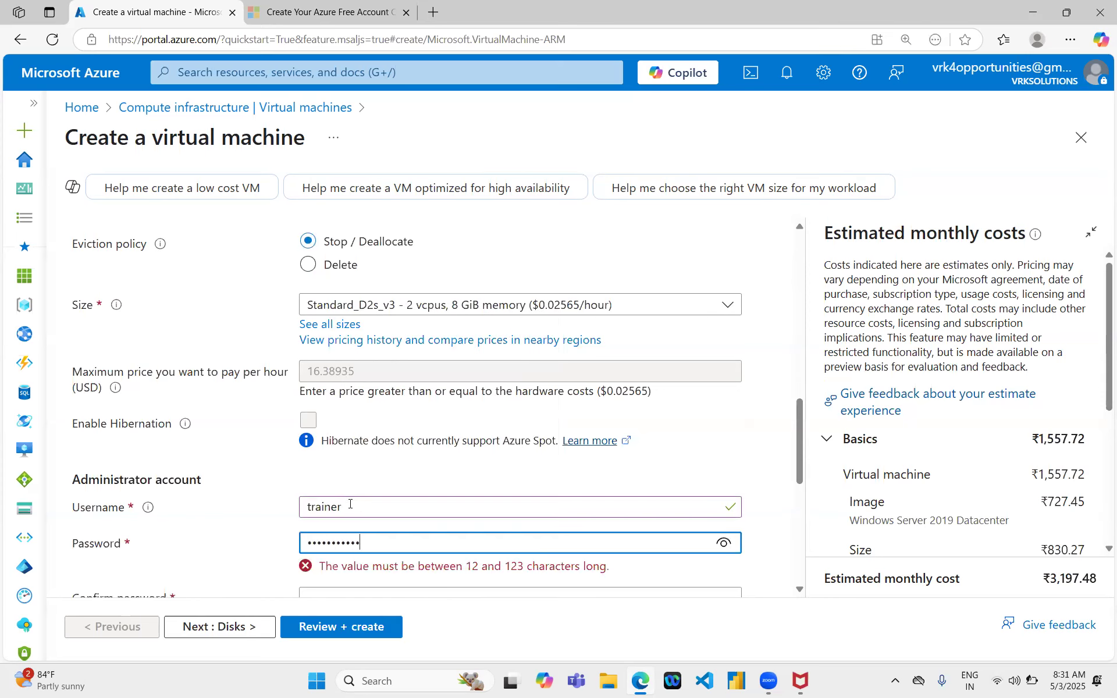
- Correct the administrator password to meet the length rules and re-enter it in the confirm password field
scroll(433, 320, up, 5)
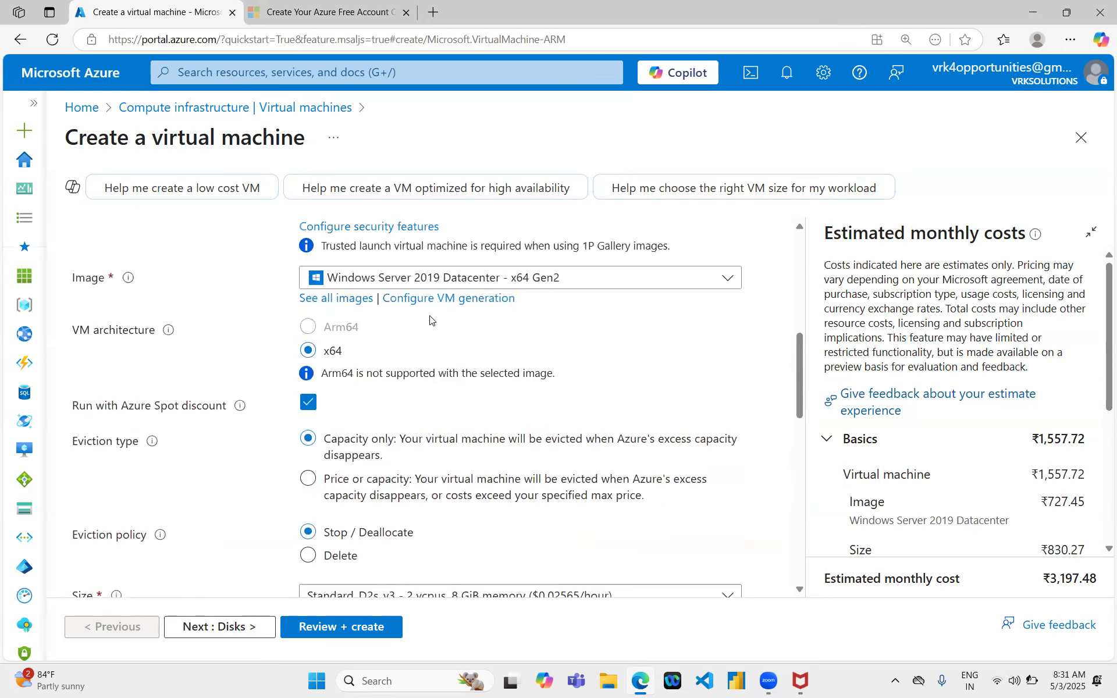
scroll(402, 396, up, 2)
scroll(406, 410, down, 10)
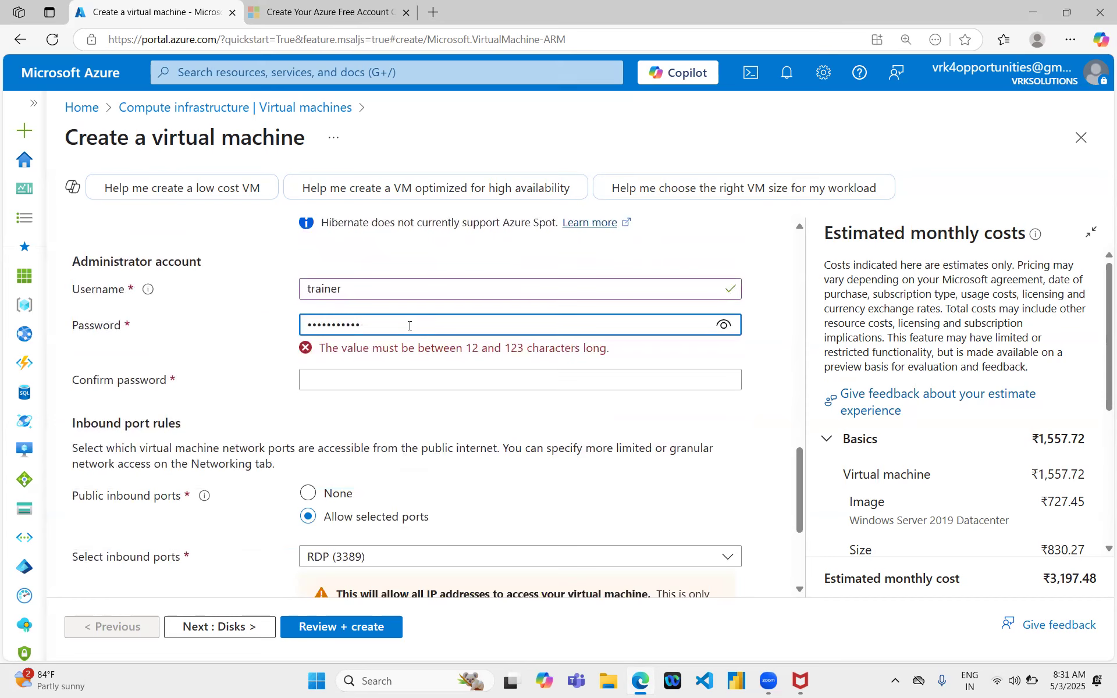
key(BackSpace)
key(BackSpace)
key(BackSpace)
key(BackSpace)
text(•)
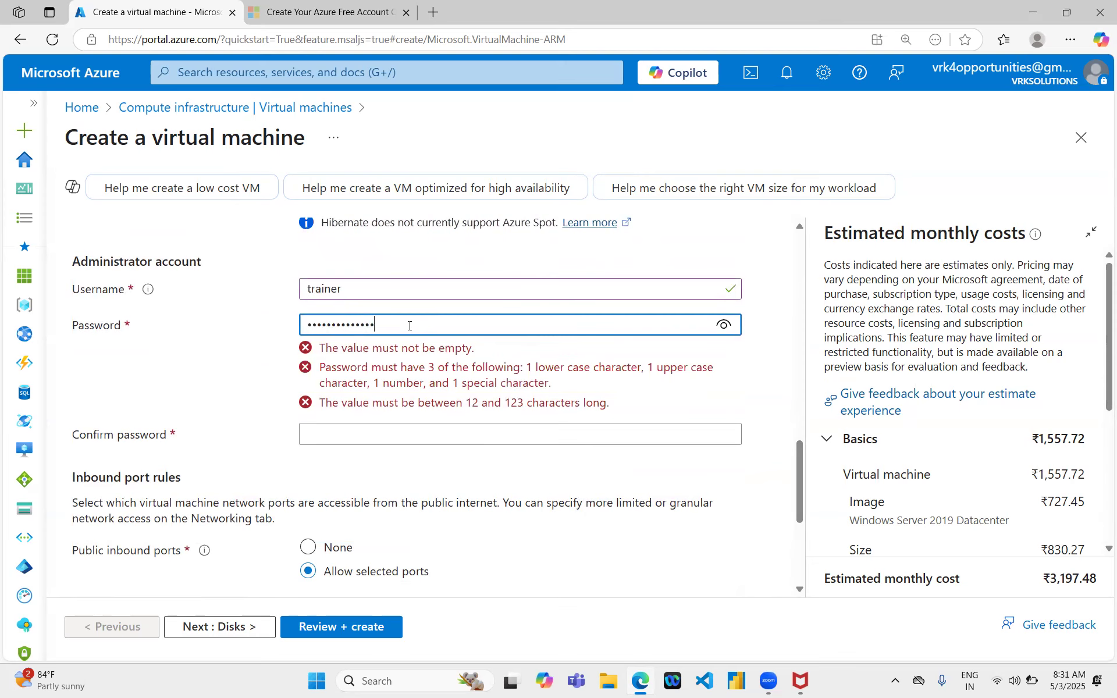
key(Tab)
text(•)
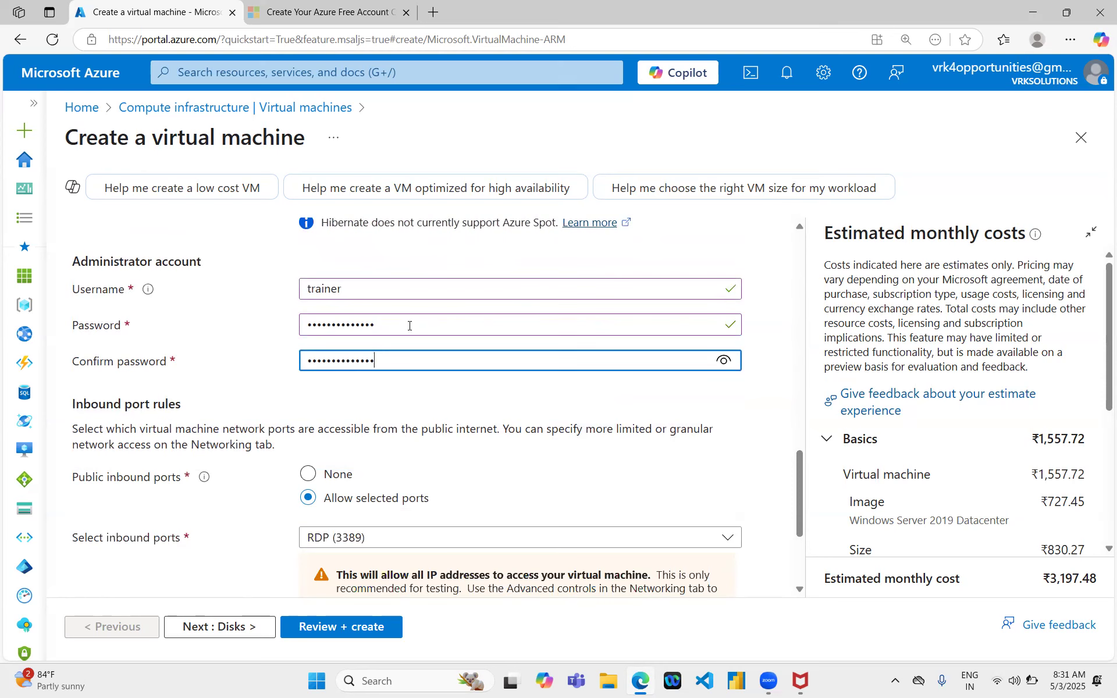
- Review the Networking and Disks settings of the new virtual machine
scroll(291, 365, up, 15)
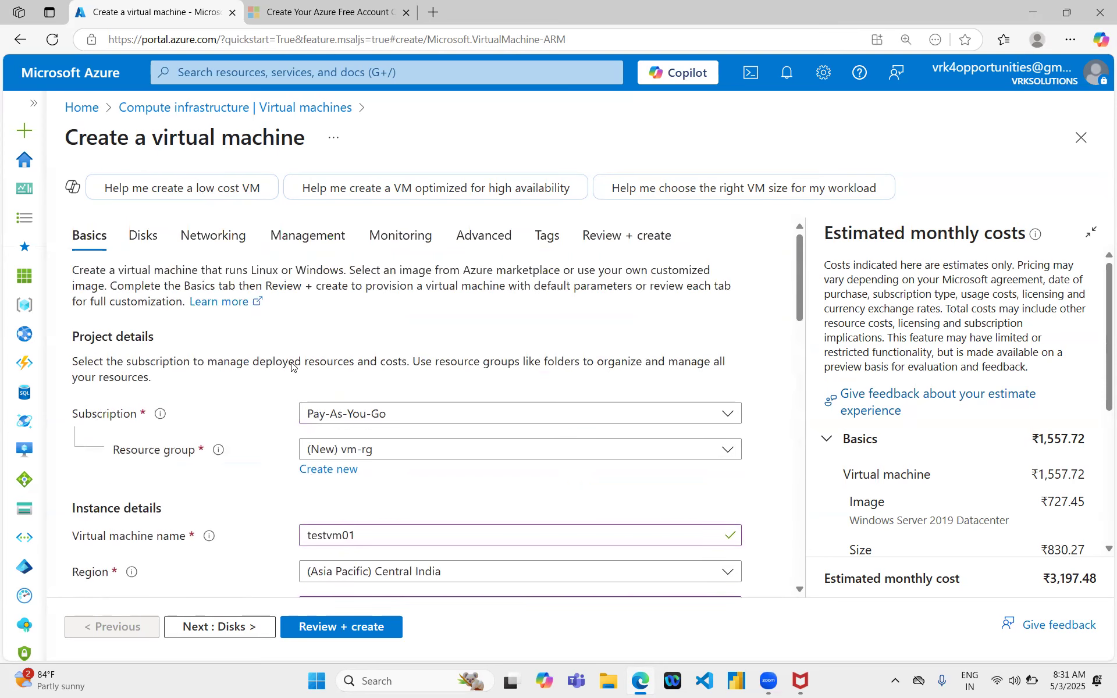
click(200, 236)
scroll(400, 414, down, 2)
scroll(400, 414, up, 2)
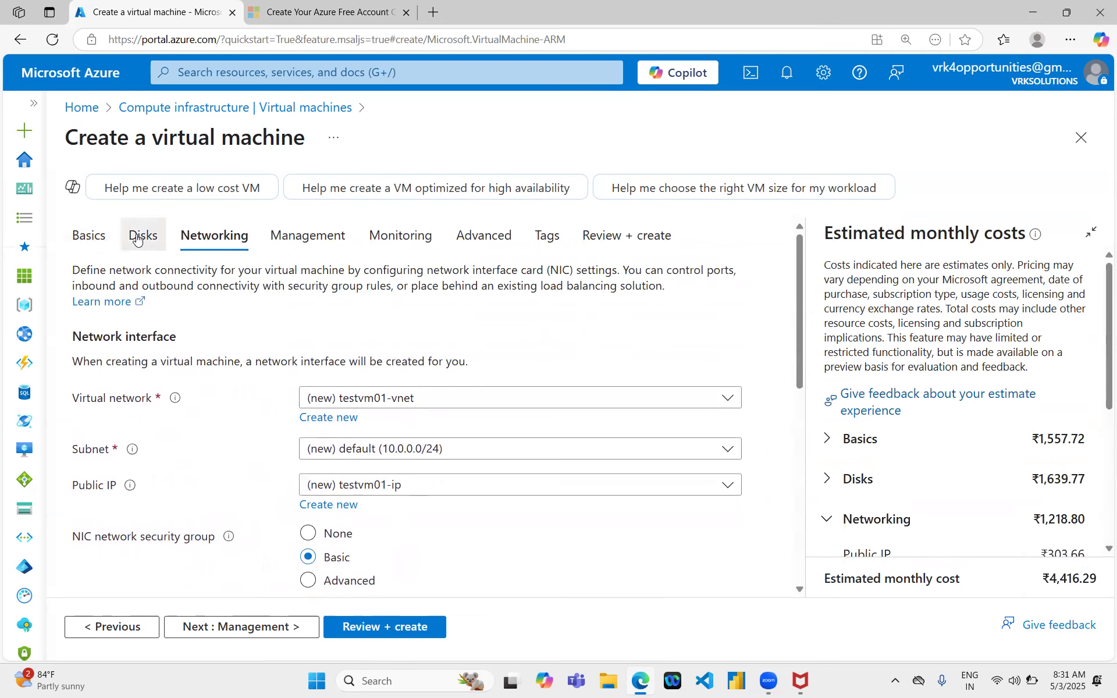
click(137, 238)
scroll(407, 361, down, 5)
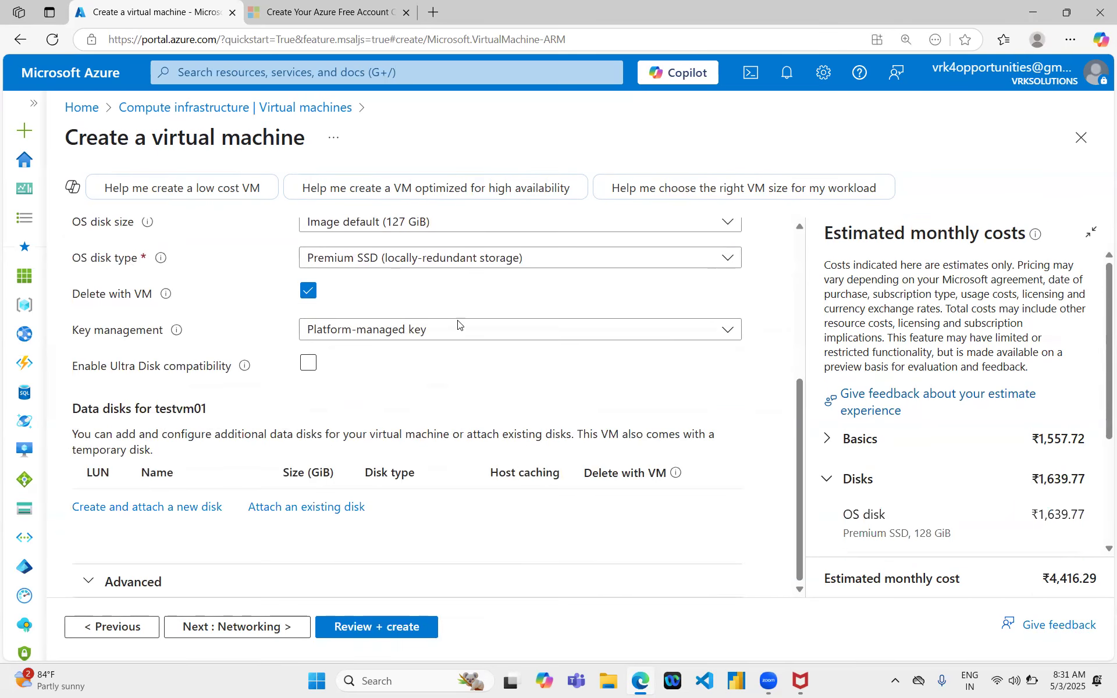
- Collapse the cost estimate and review the Basics settings for image, Spot eviction options and VM size
scroll(458, 324, up, 5)
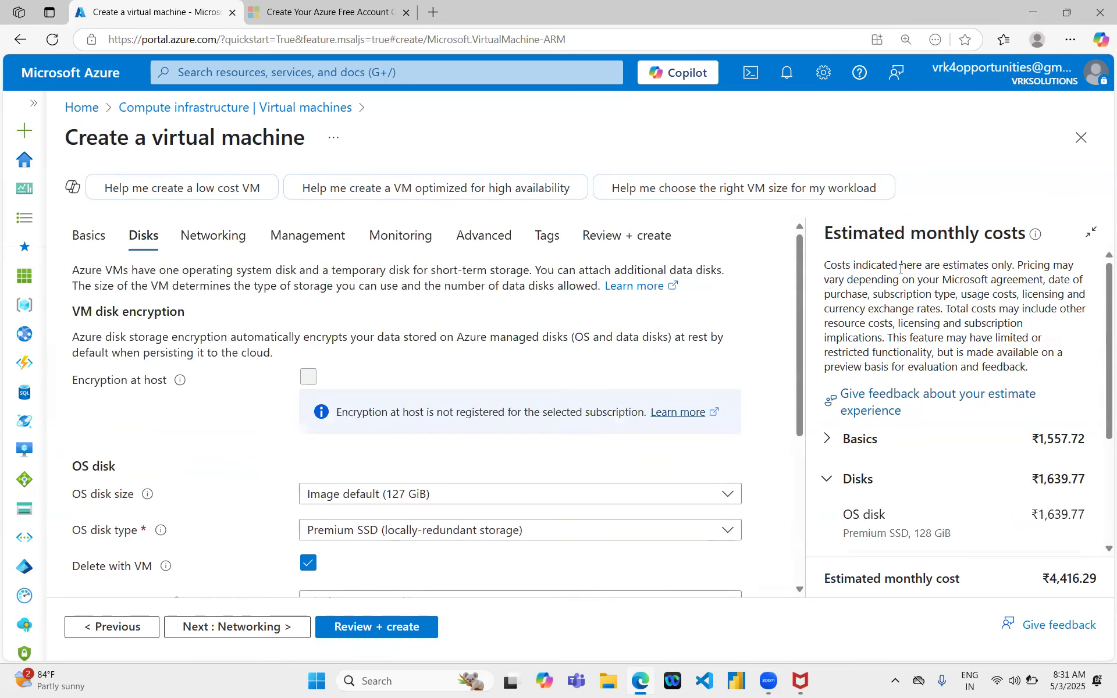
click(1092, 232)
click(88, 235)
scroll(428, 464, down, 5)
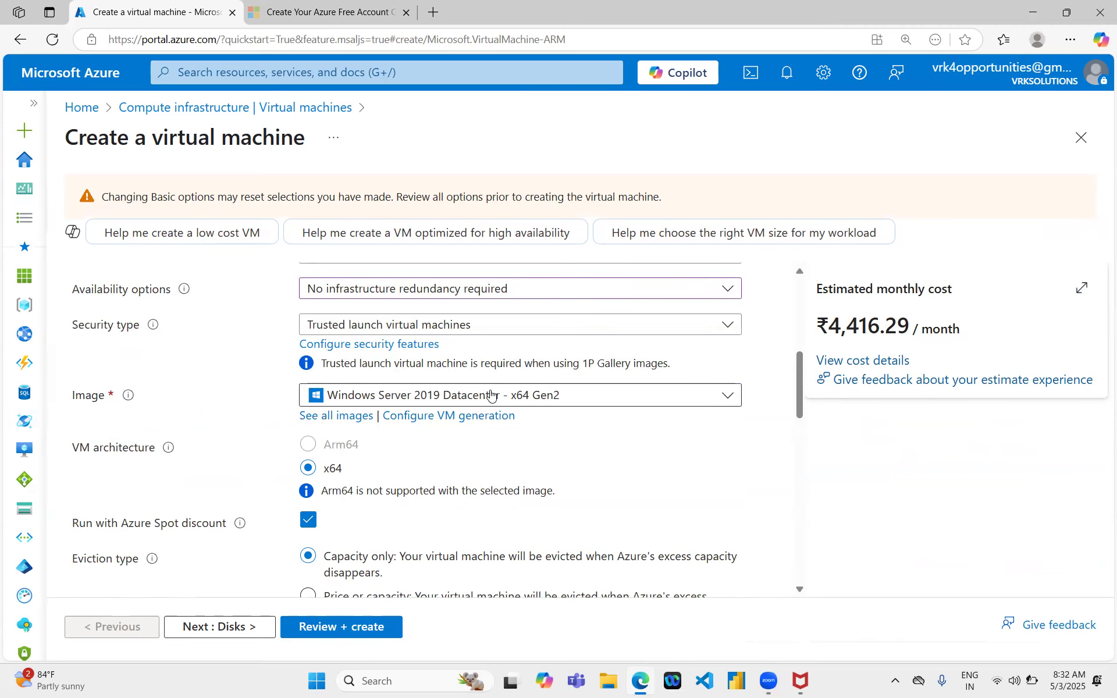
click(490, 395)
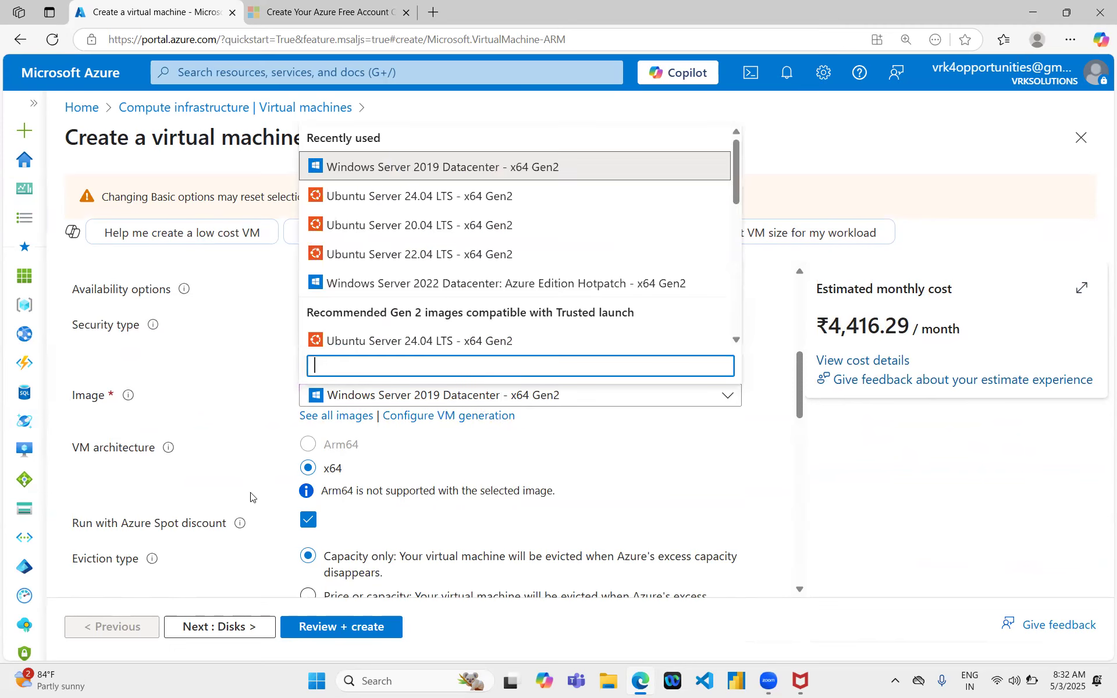
scroll(204, 481, down, 3)
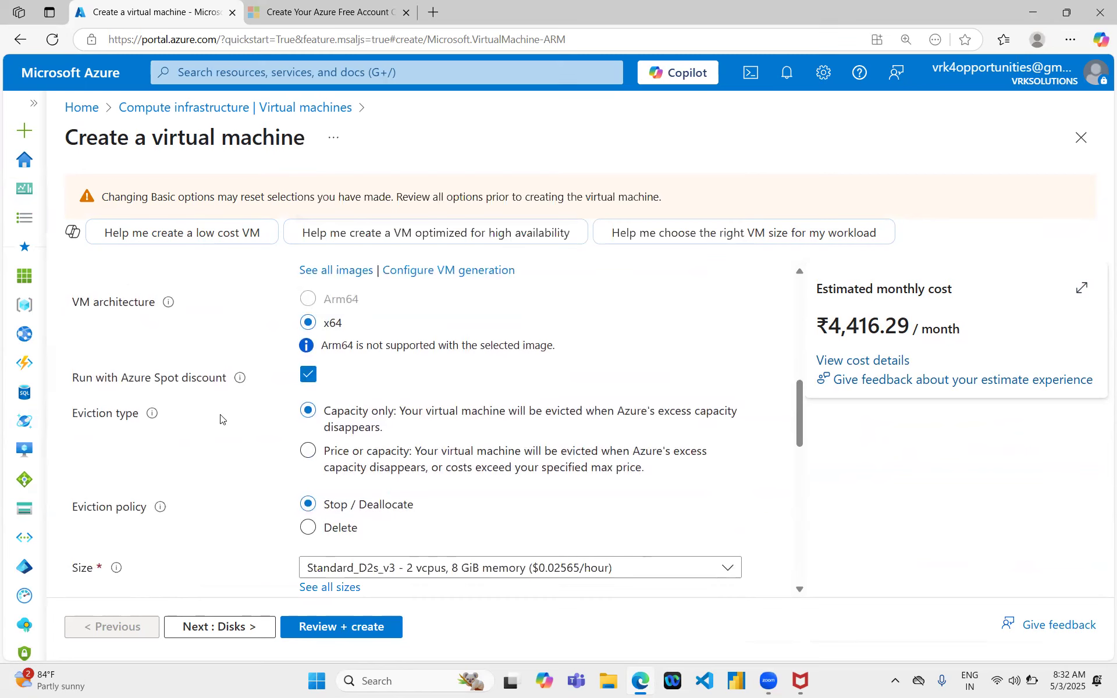
scroll(201, 418, down, 3)
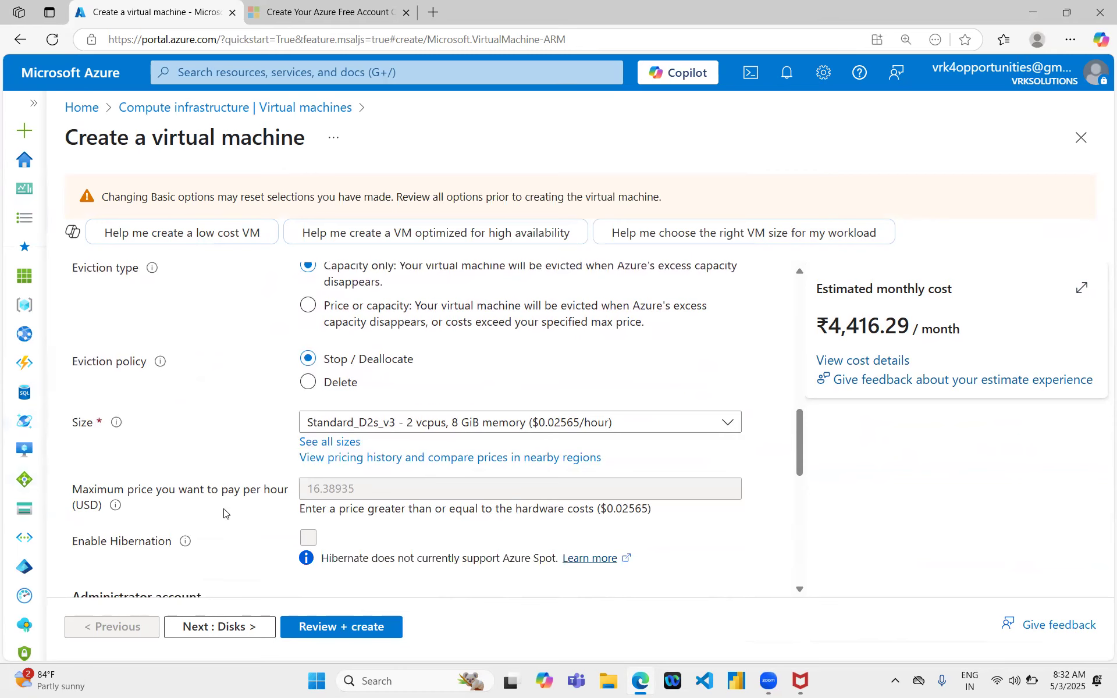
scroll(227, 512, up, 10)
click(131, 284)
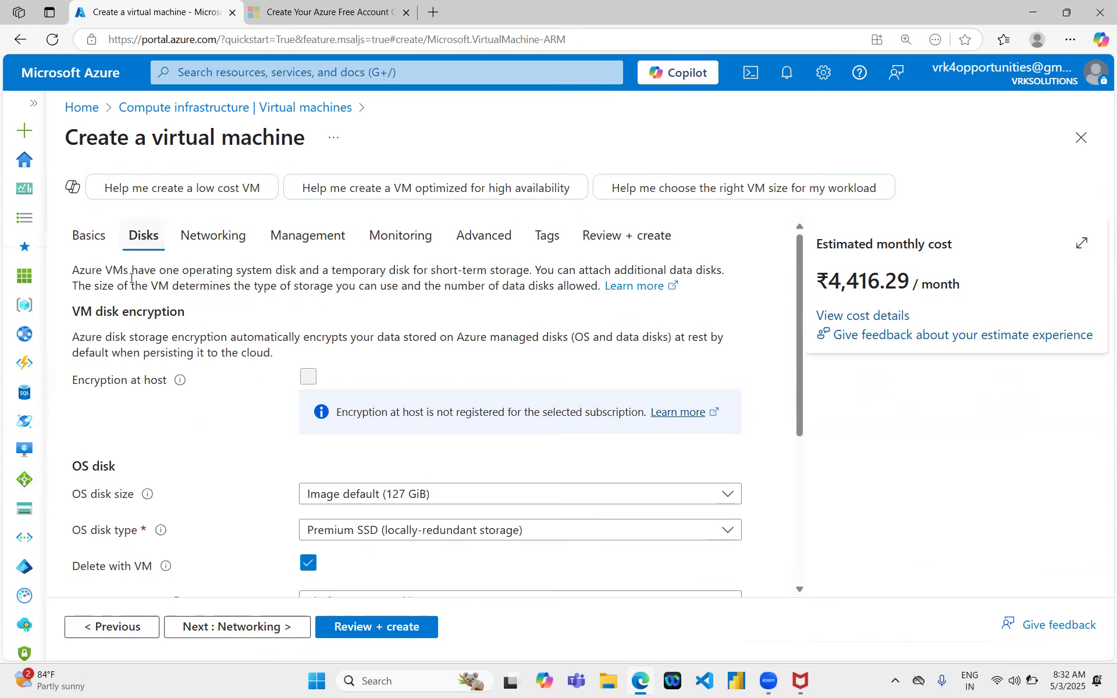
- Browse through the Networking, Management, Monitoring, Advanced and Tags pages, returning to Disks
click(228, 244)
click(313, 246)
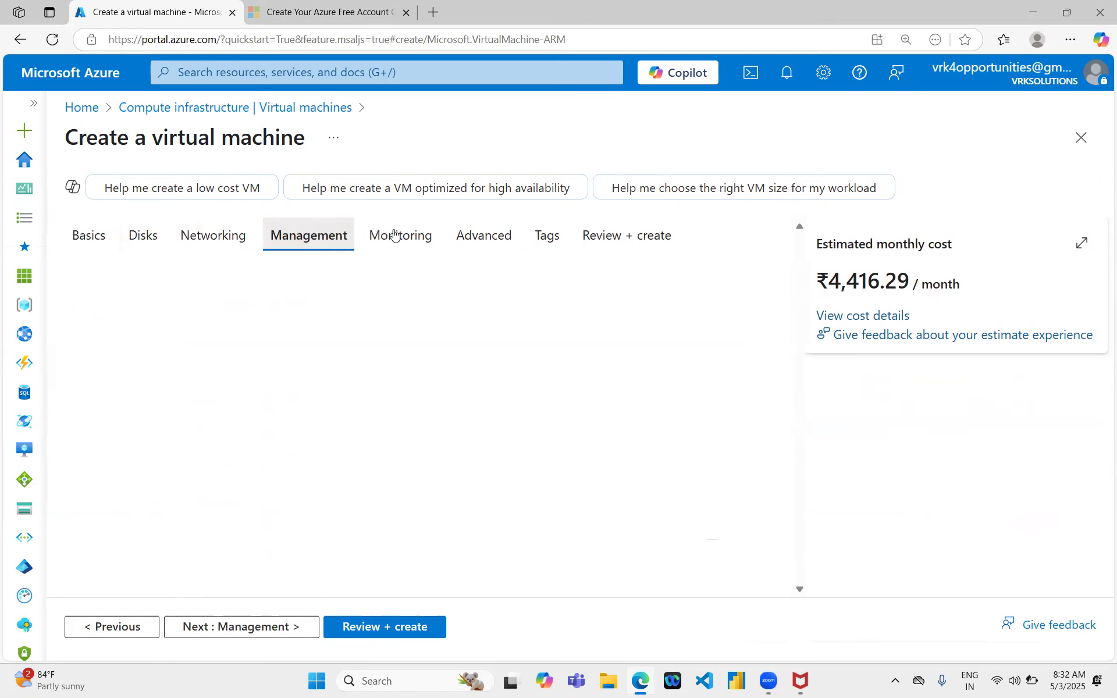
click(410, 242)
click(495, 239)
click(547, 244)
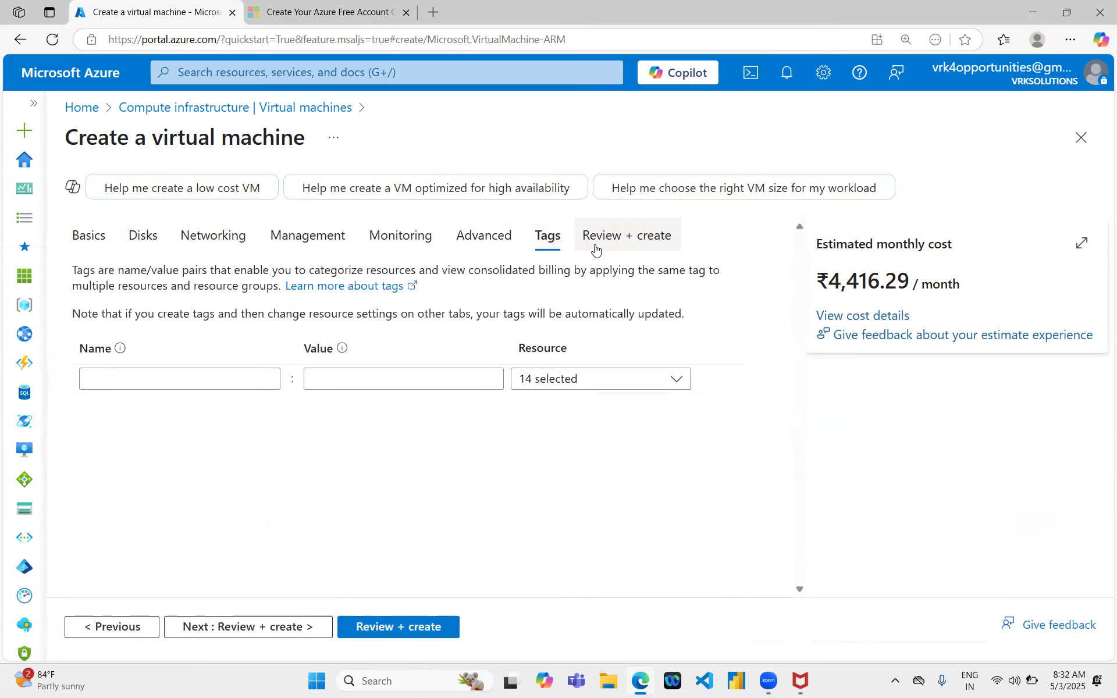
click(143, 235)
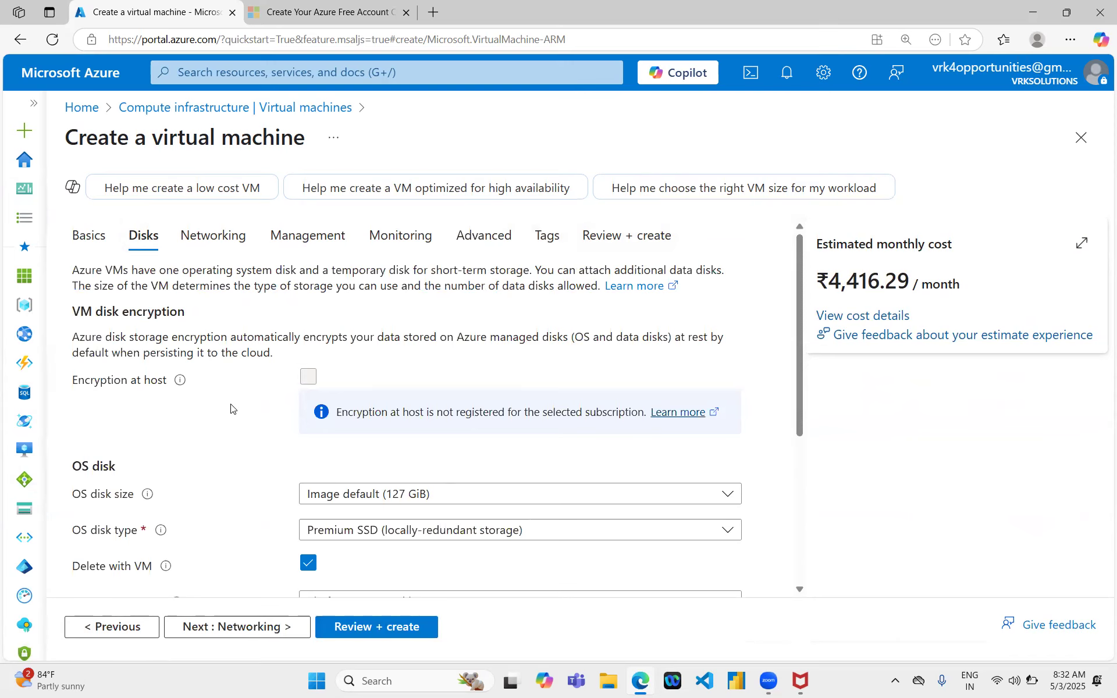
- Examine the available OS disk type options, keeping Premium SSD locally-redundant storage
scroll(230, 408, down, 3)
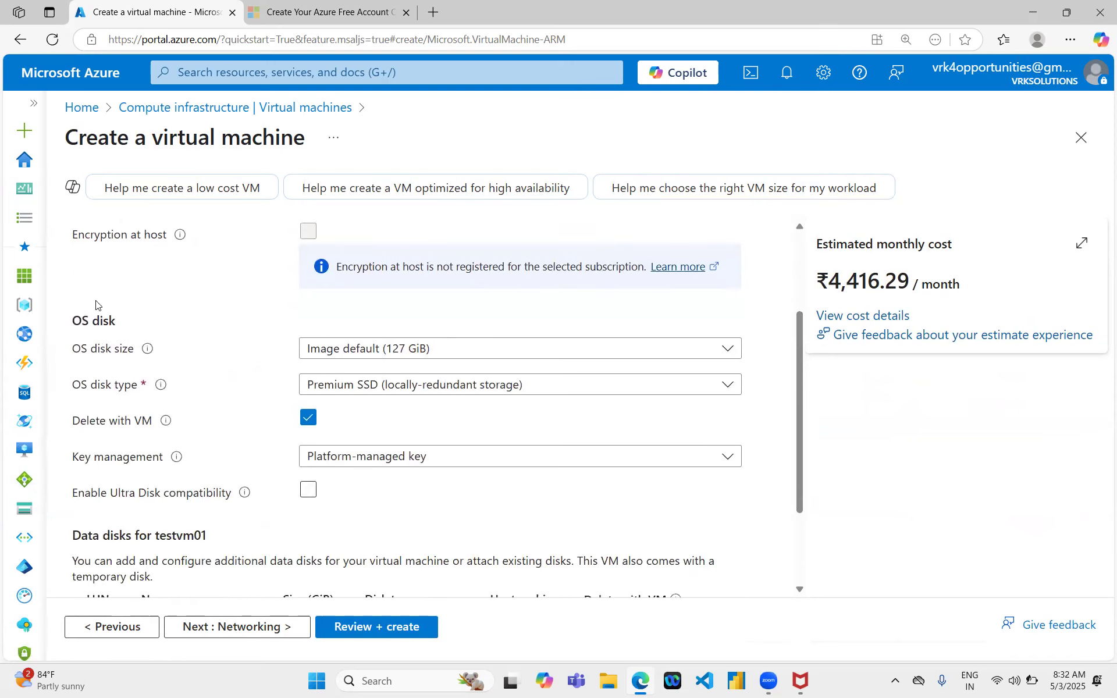
scroll(175, 376, down, 2)
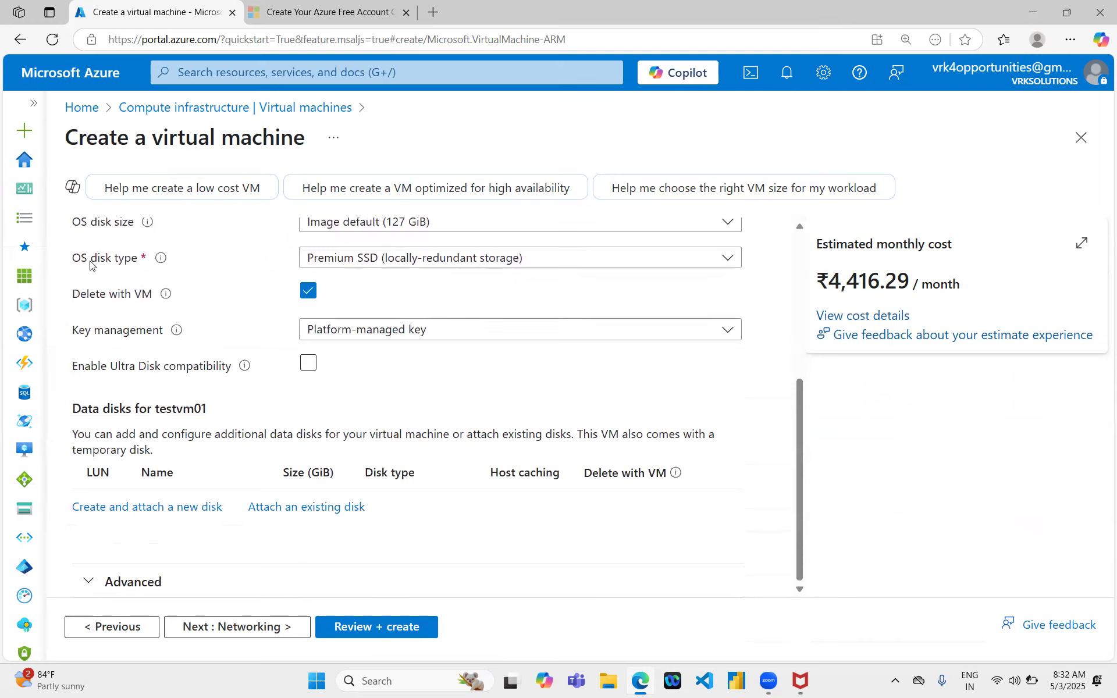
click(355, 260)
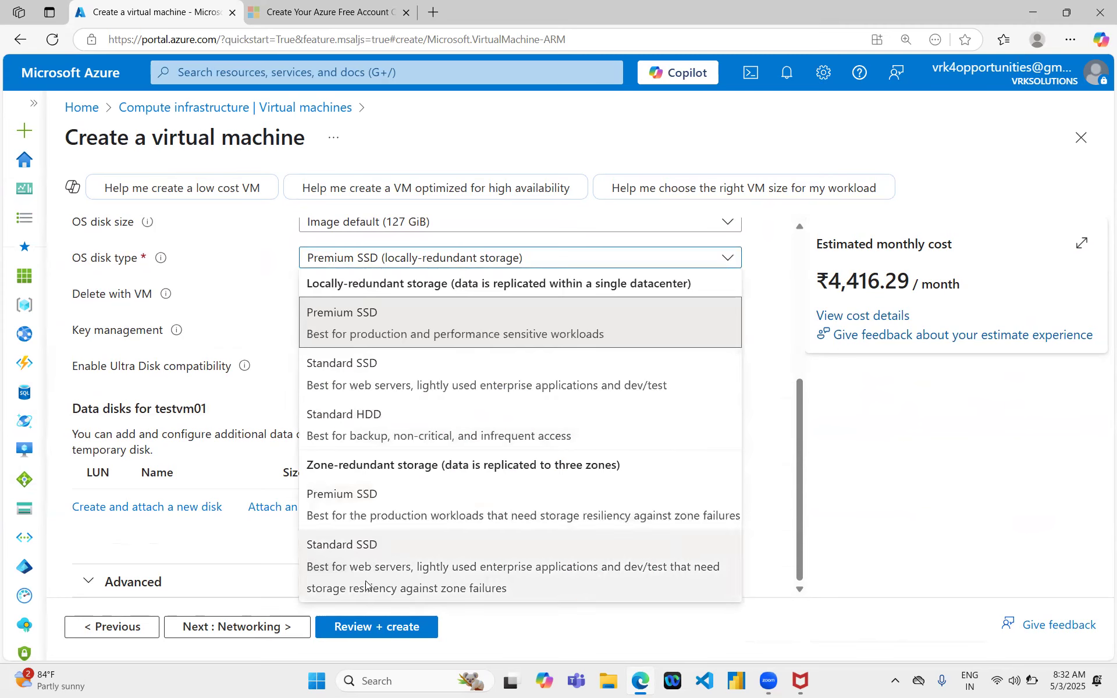
click(238, 390)
click(388, 257)
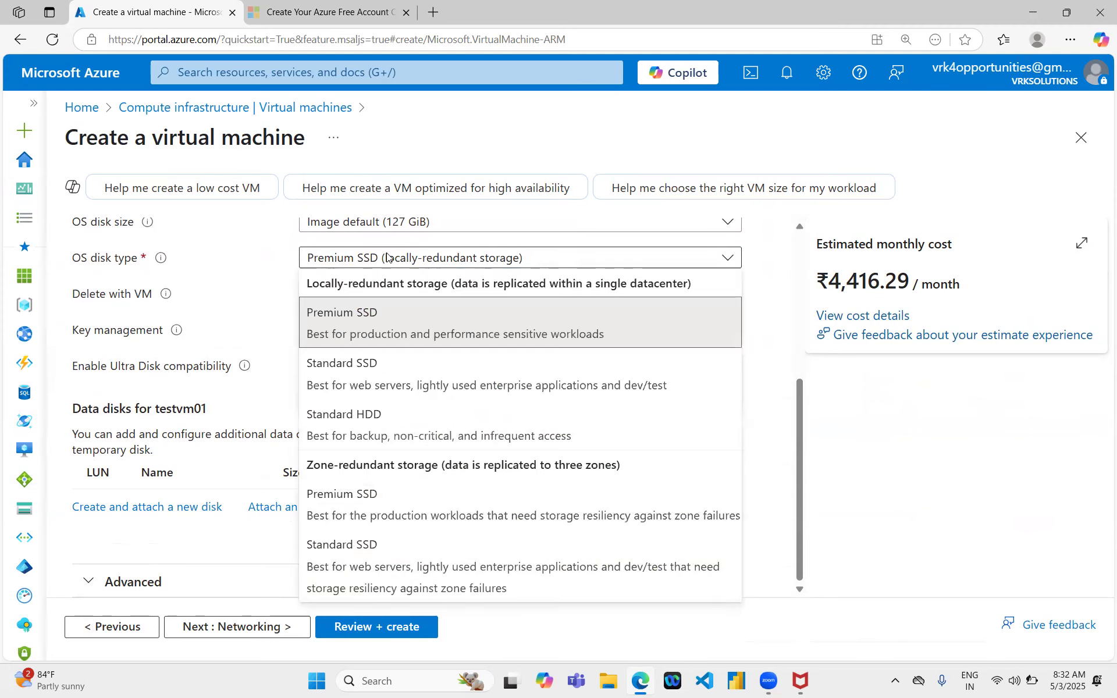
click(259, 419)
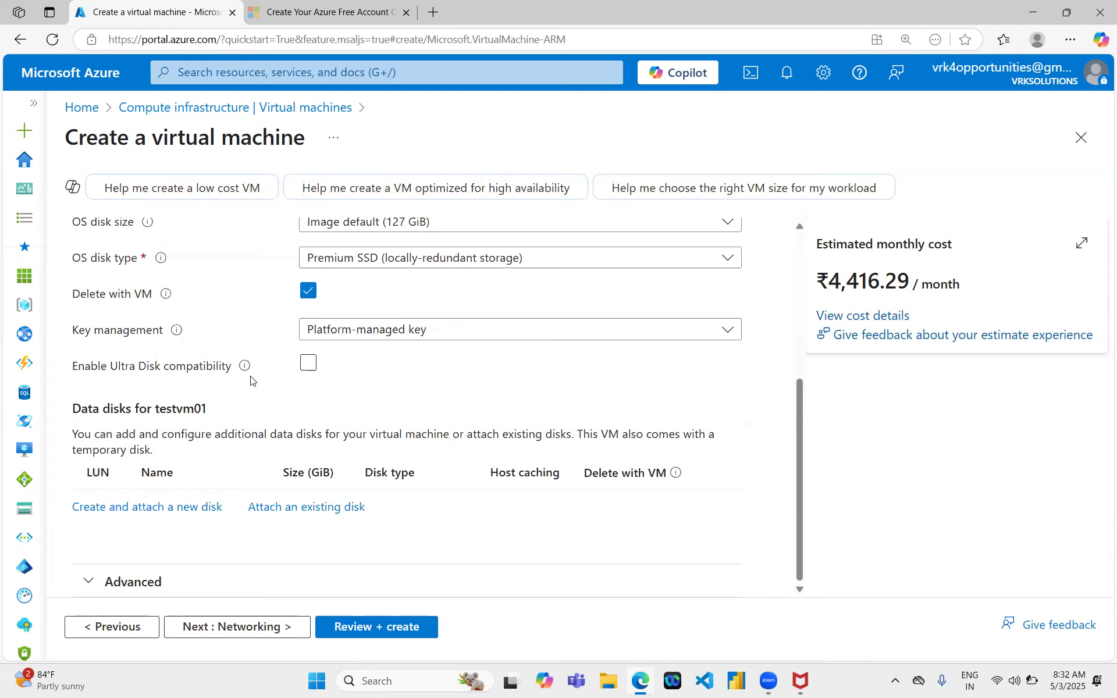
- Review the Networking settings: virtual network, subnet, public IP, security group, inbound ports and load balancing
scroll(222, 407, up, 5)
click(215, 235)
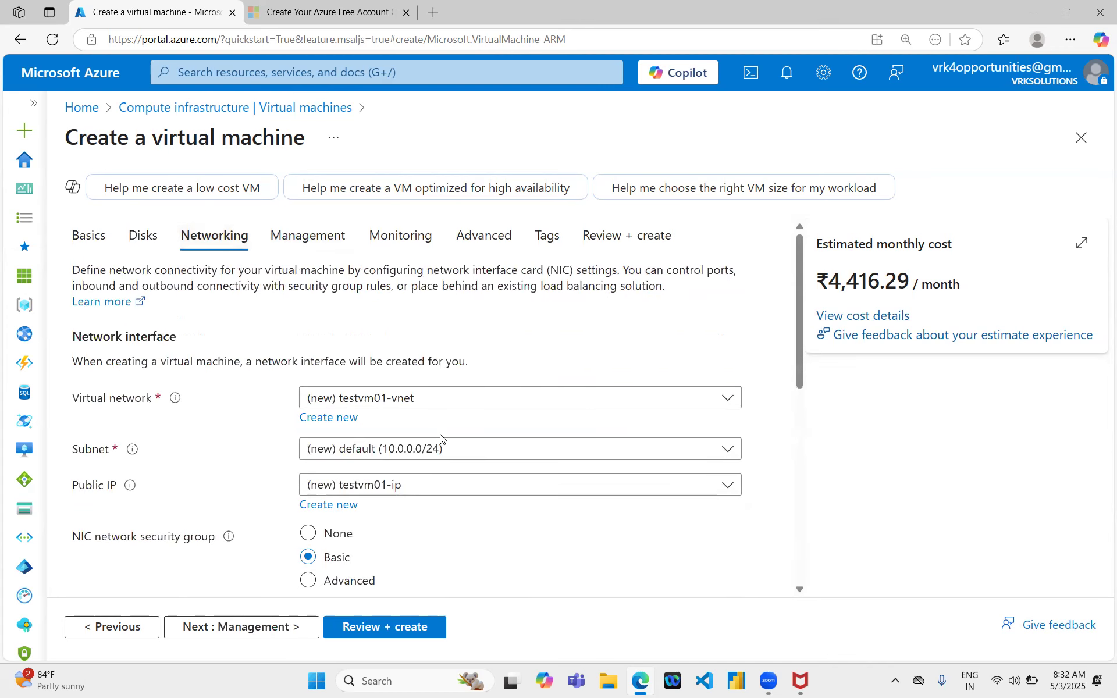
scroll(439, 453, down, 8)
scroll(438, 455, up, 5)
scroll(437, 453, up, 3)
scroll(326, 373, down, 8)
scroll(344, 419, up, 7)
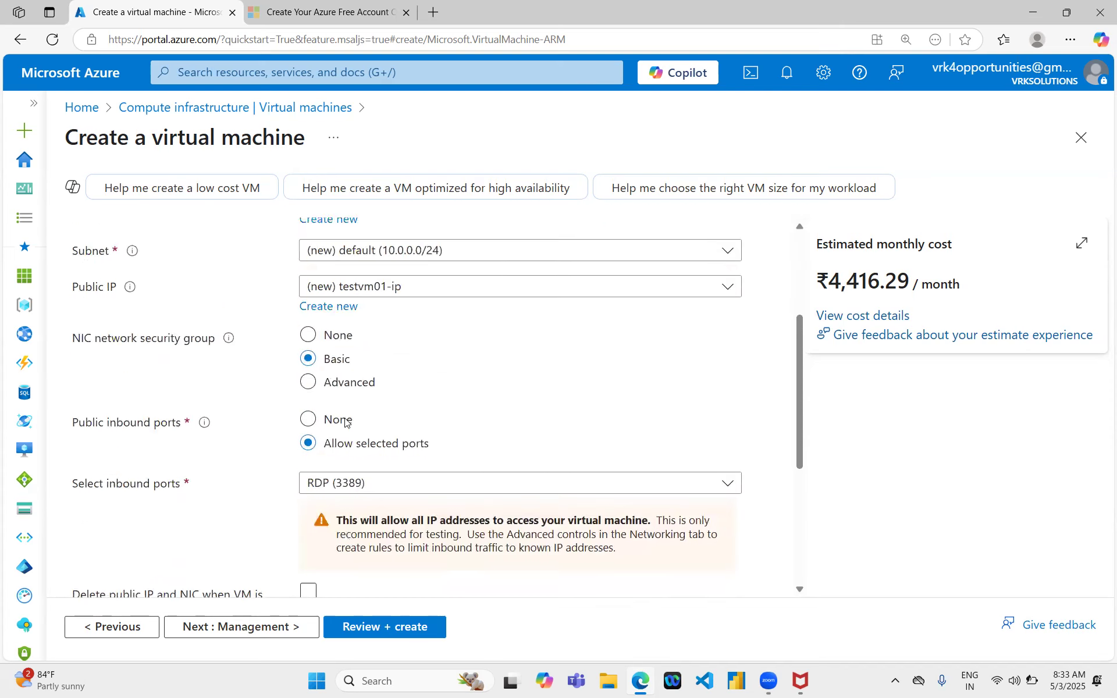
scroll(303, 372, up, 1)
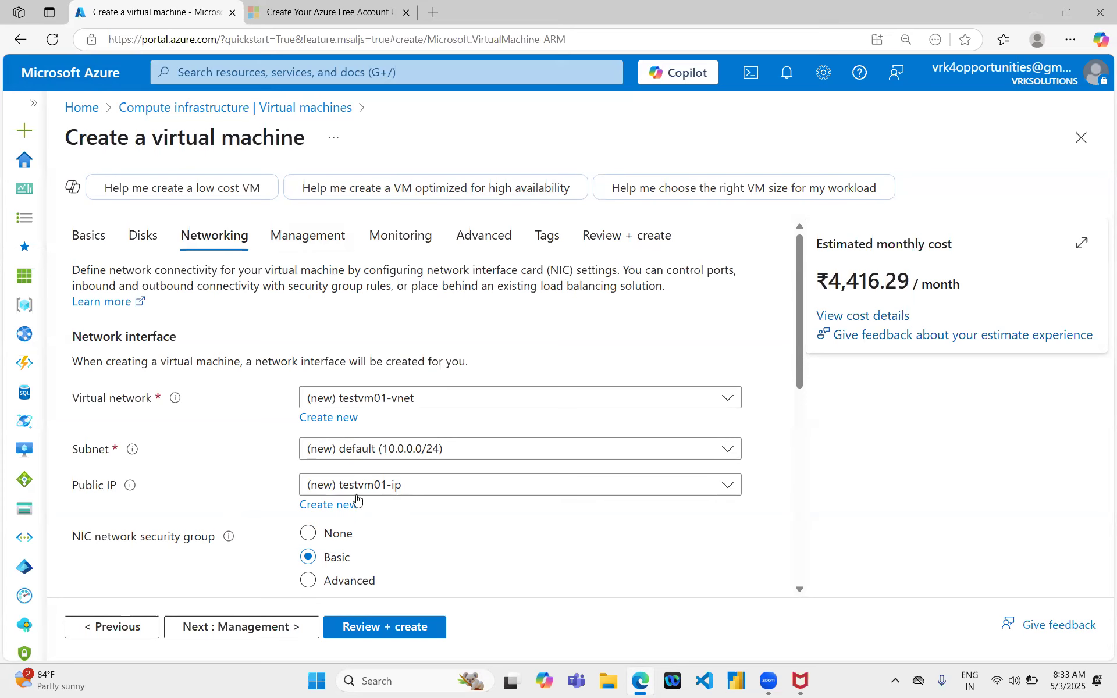
scroll(361, 498, down, 2)
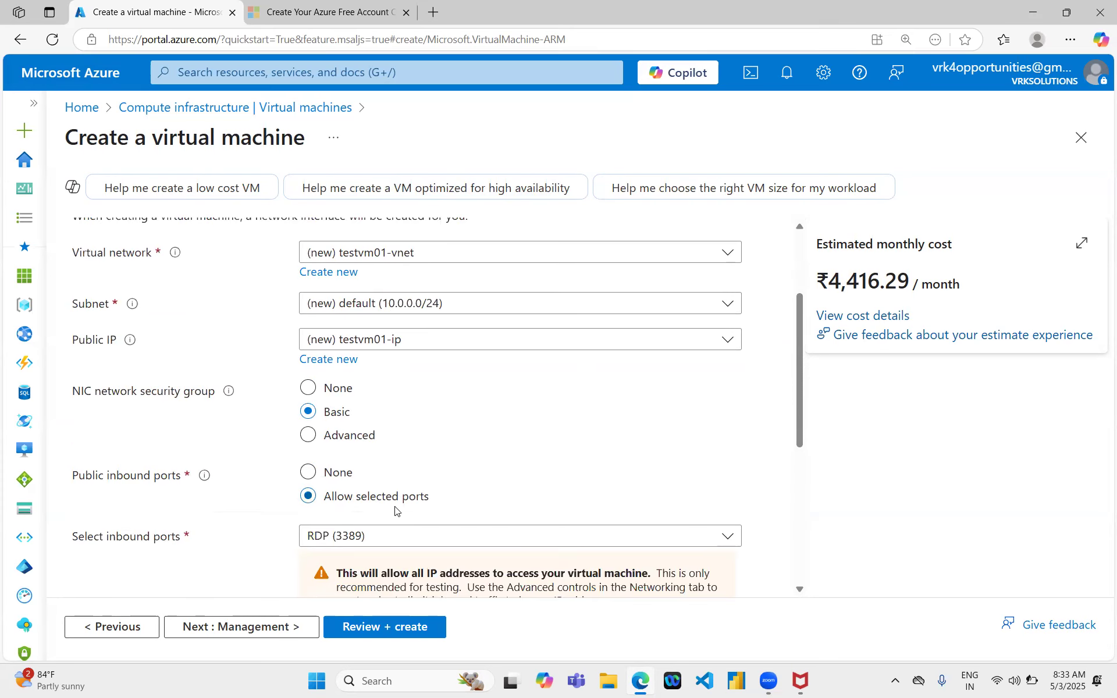
scroll(396, 512, down, 1)
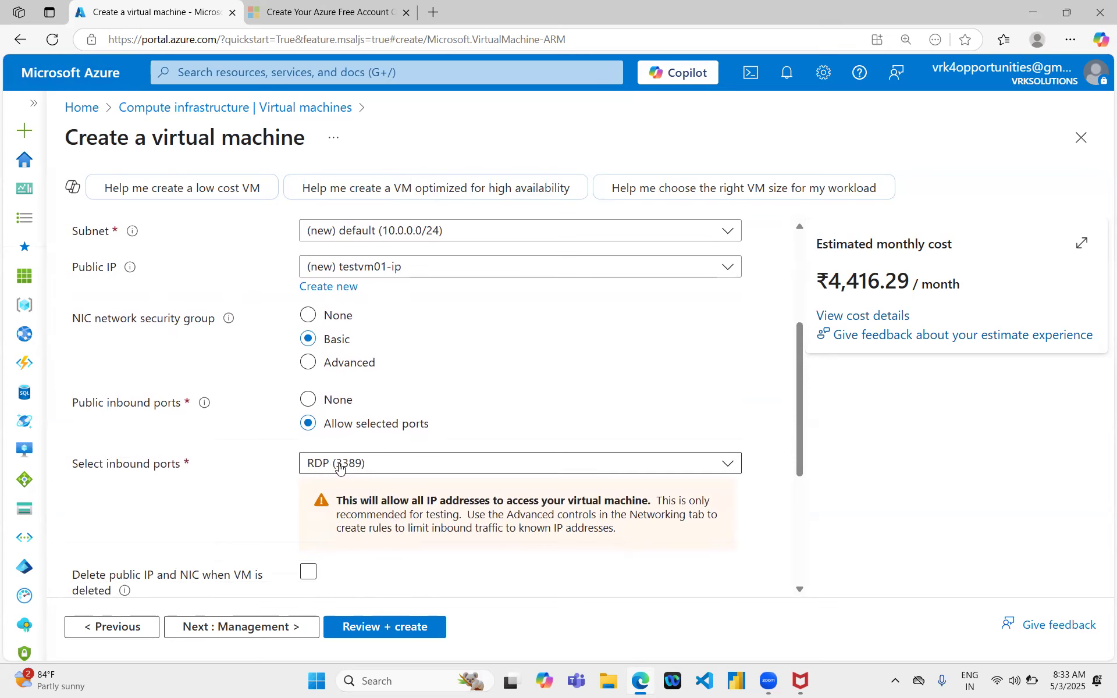
scroll(364, 536, down, 1)
scroll(365, 535, down, 1)
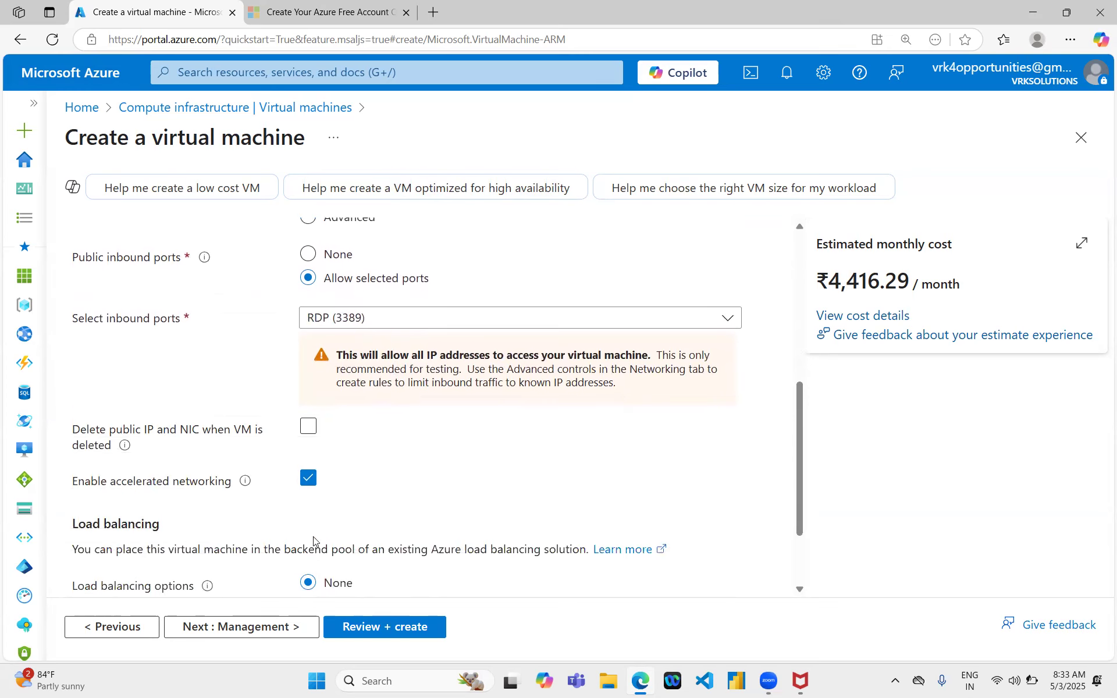
scroll(314, 541, down, 2)
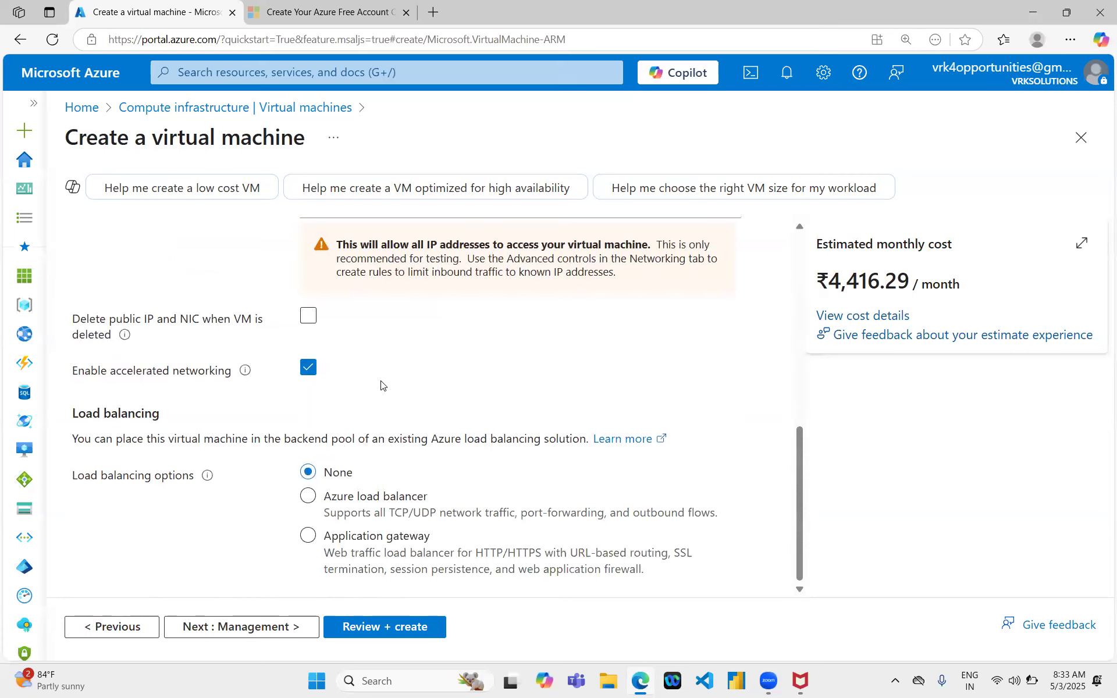
scroll(381, 385, up, 4)
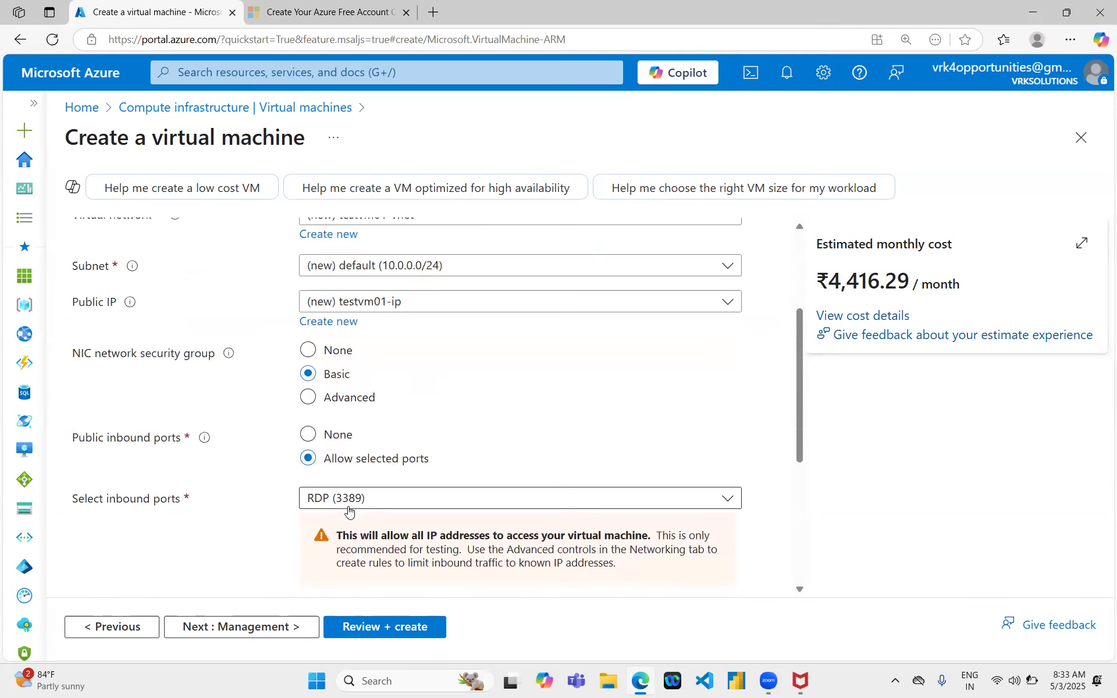
scroll(352, 515, up, 3)
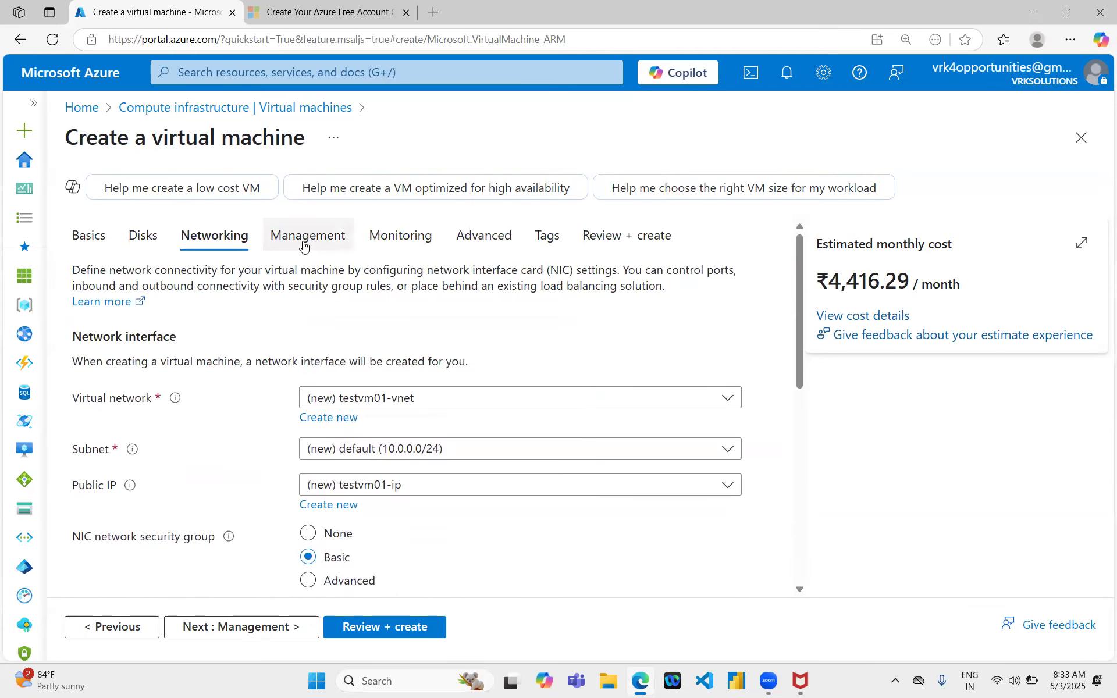
- Review the Management settings for identity, auto-shutdown, backup and guest OS updates
click(304, 246)
scroll(304, 365, down, 3)
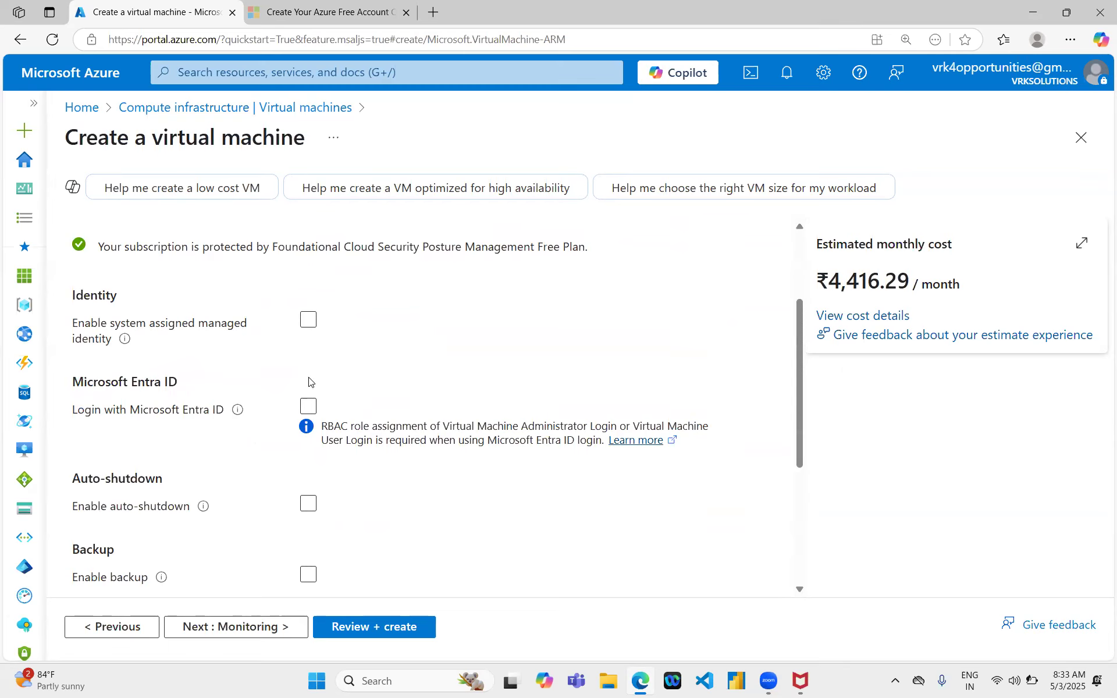
scroll(369, 462, down, 4)
scroll(374, 472, up, 7)
scroll(242, 458, down, 2)
scroll(242, 458, down, 4)
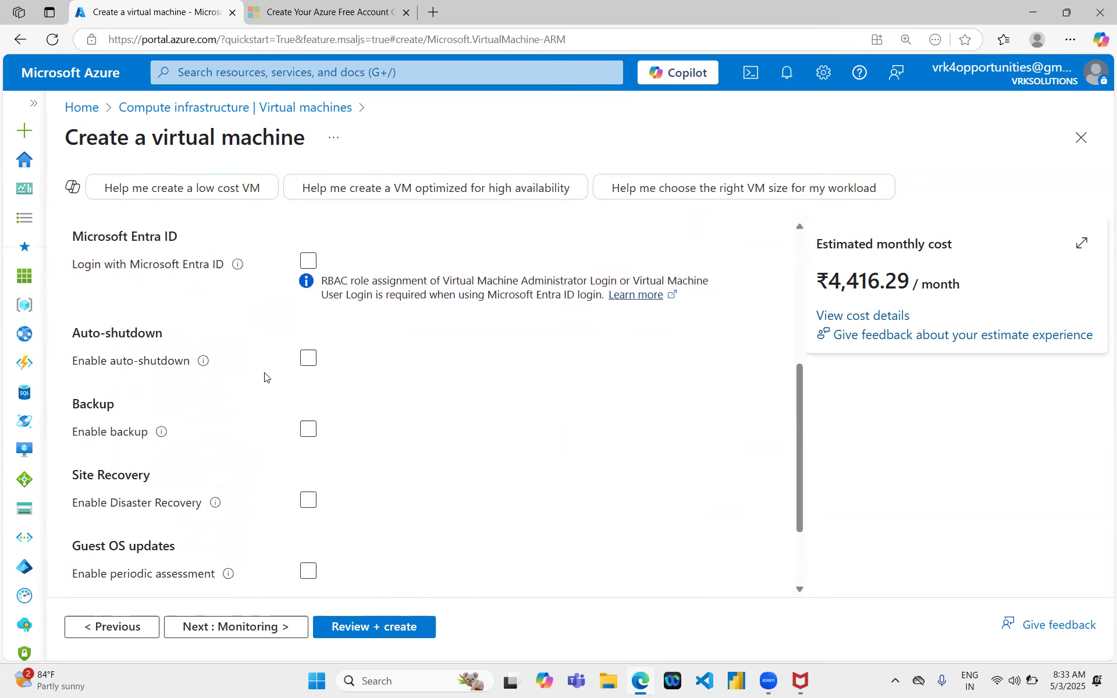
scroll(157, 521, down, 2)
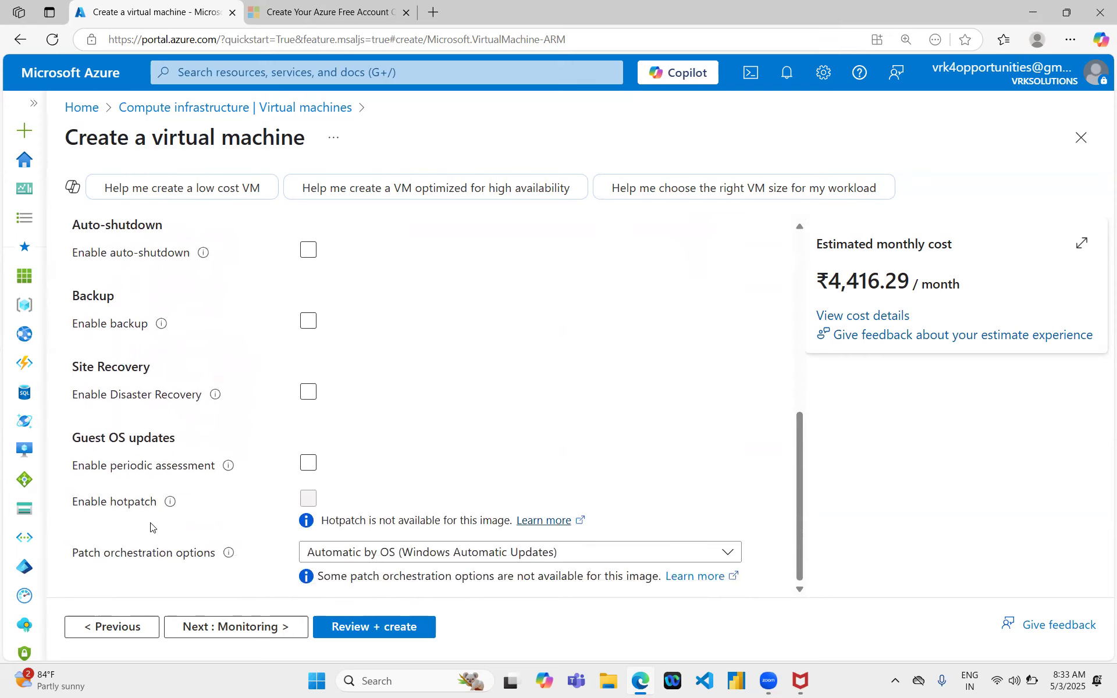
scroll(262, 518, up, 8)
- Disable boot diagnostics in the VM's monitoring settings
click(399, 236)
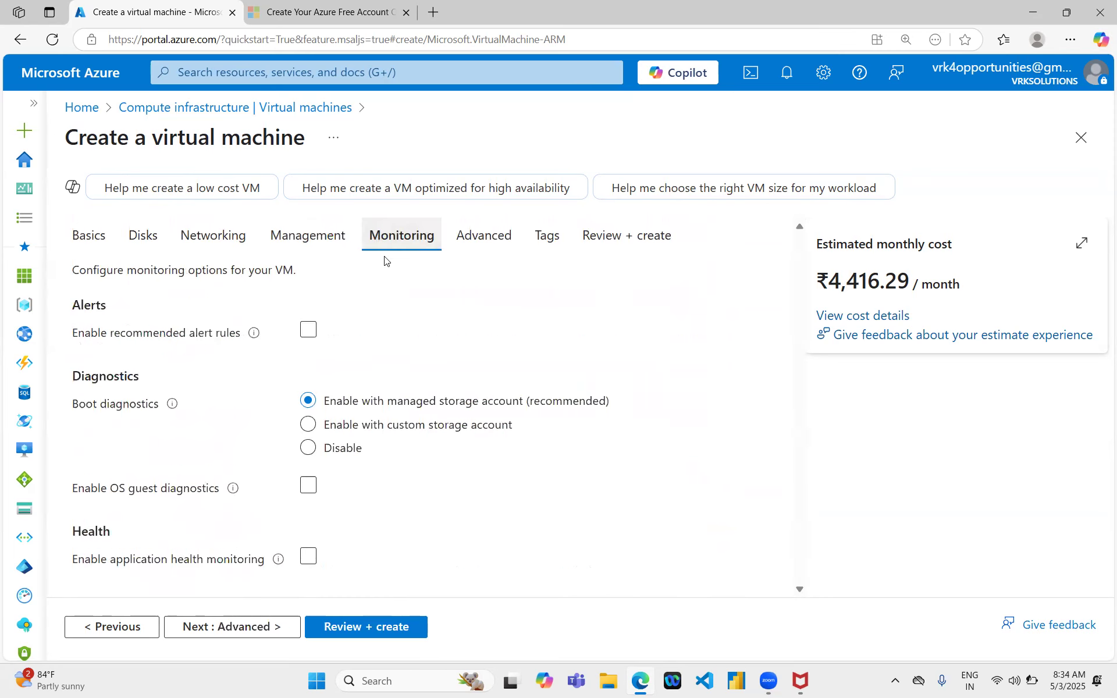
click(349, 449)
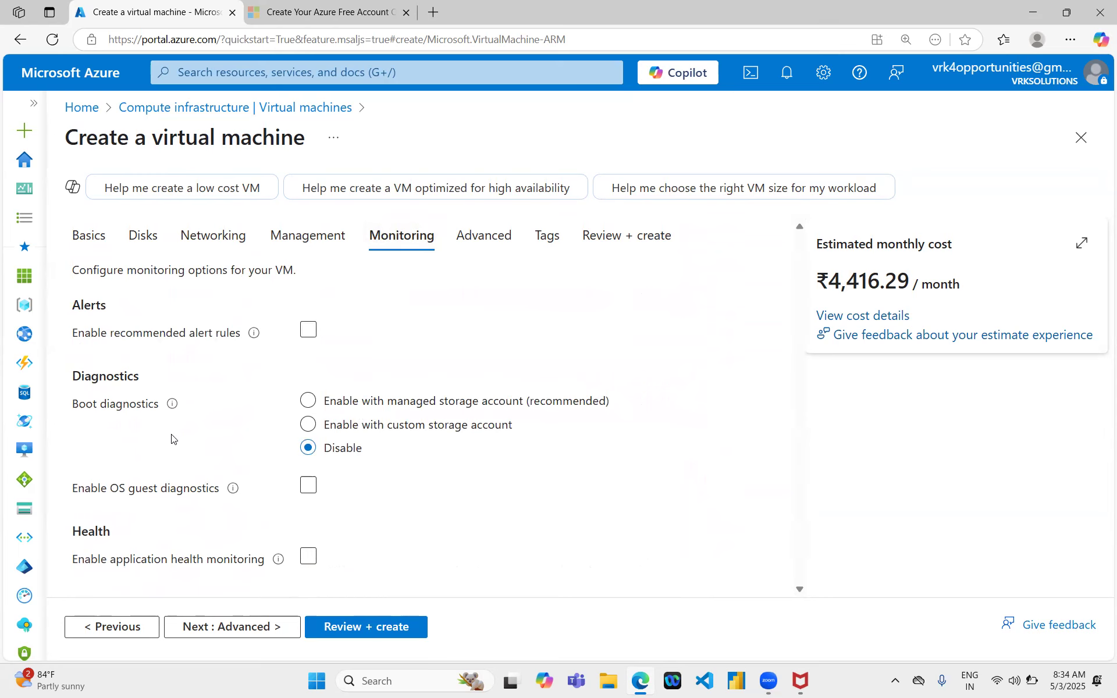
- Review the Advanced settings and Tags of the new virtual machine
click(491, 246)
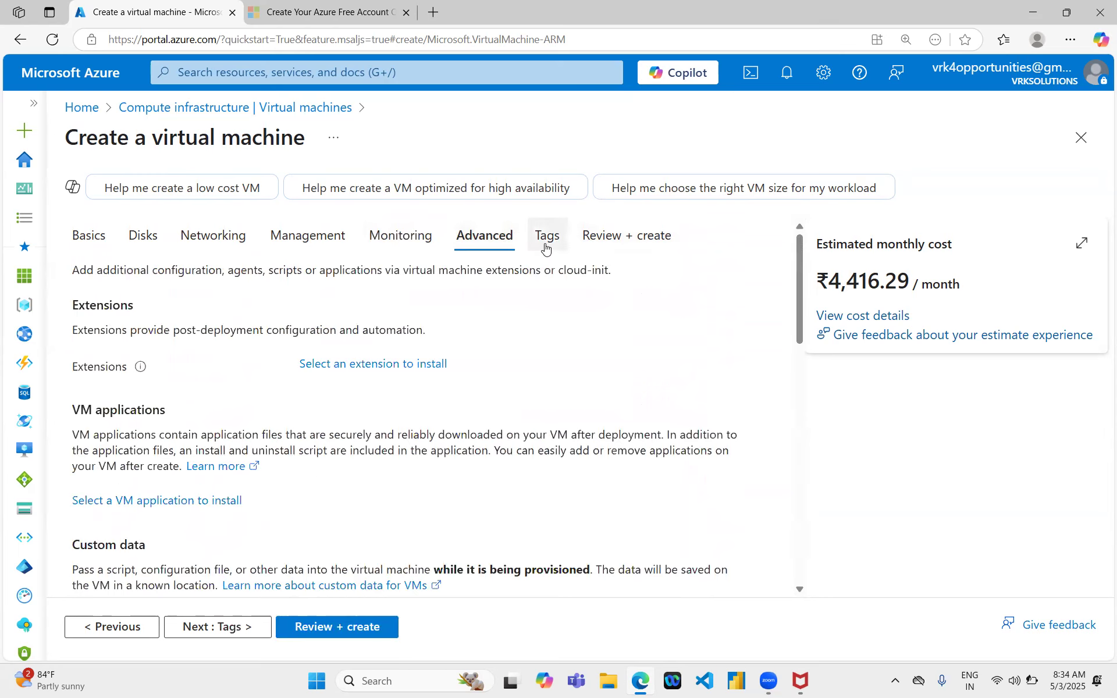
click(546, 244)
click(492, 240)
scroll(292, 519, down, 7)
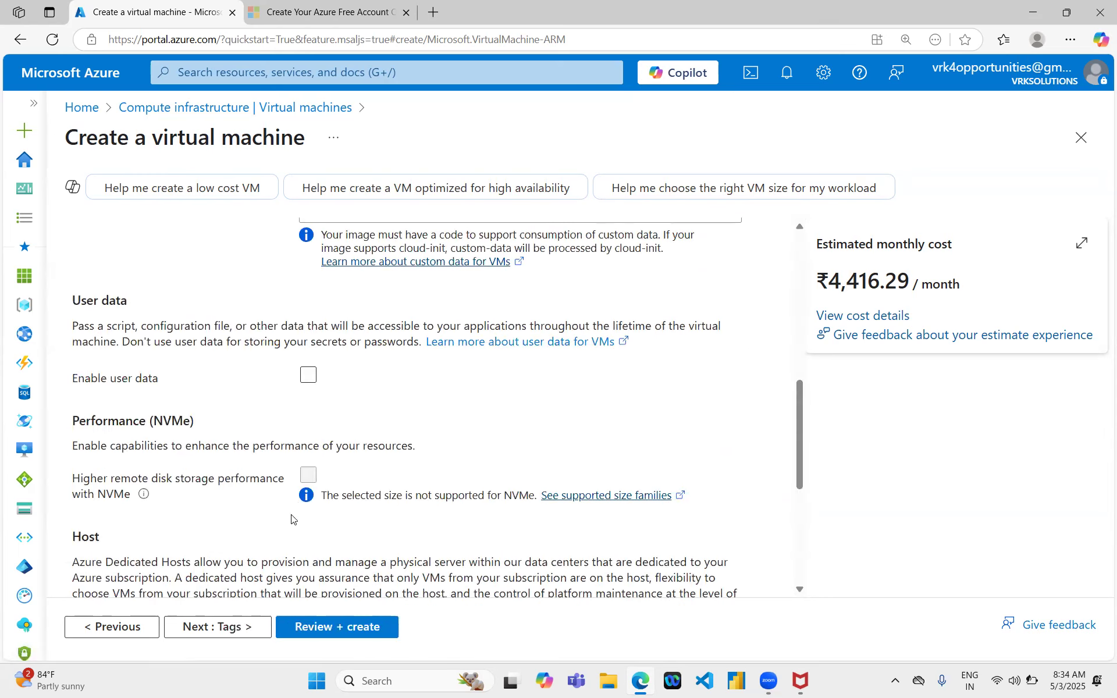
scroll(294, 433, down, 5)
scroll(286, 397, up, 12)
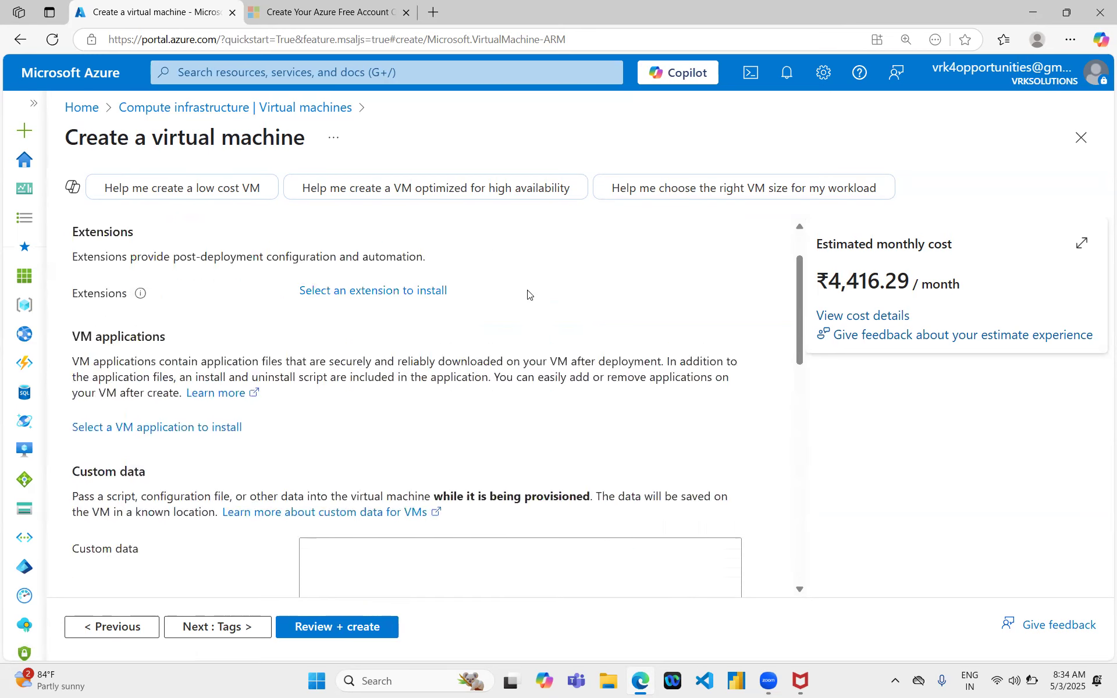
- Validate and create the virtual machine, then expand the deployment details
click(648, 247)
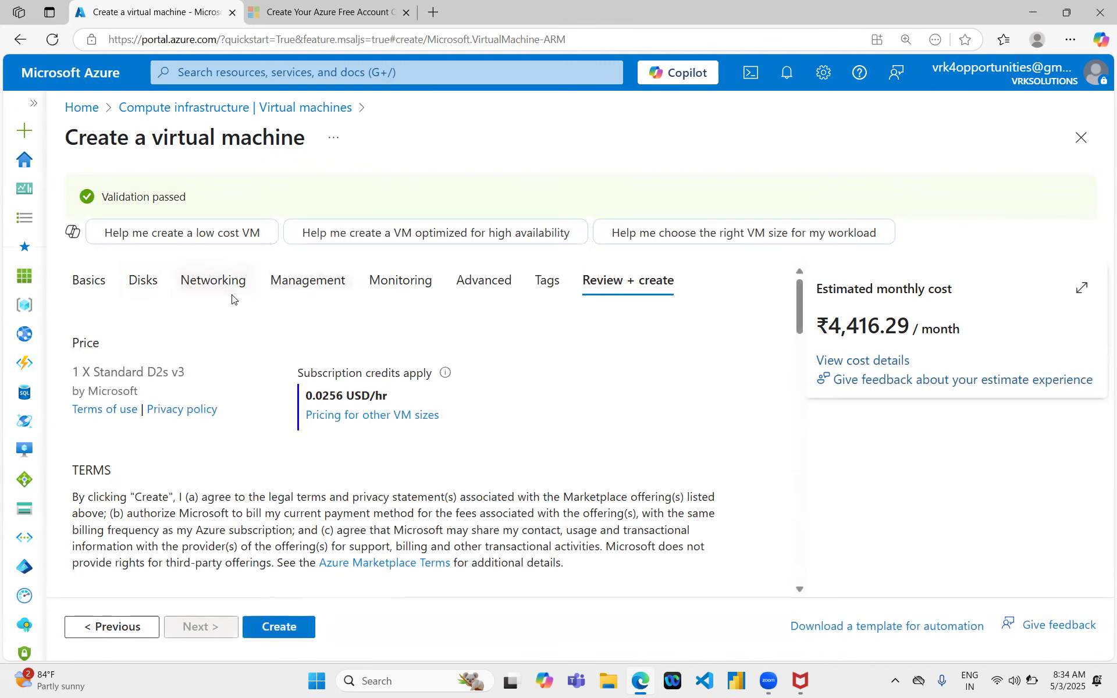
click(291, 627)
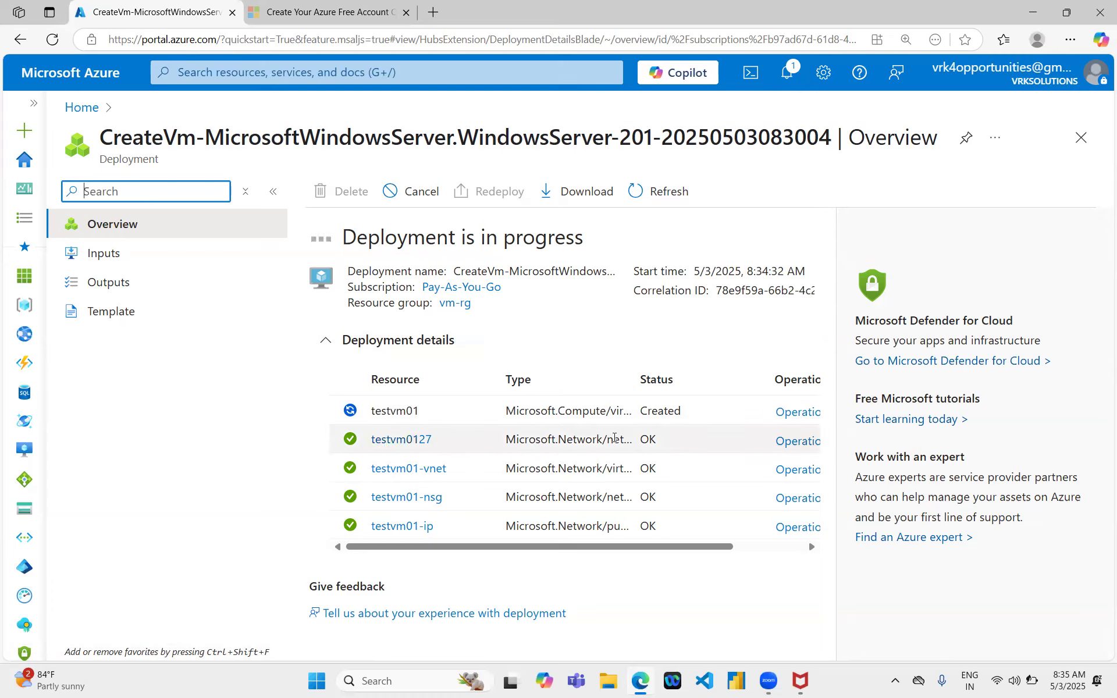
drag(699, 382, 701, 381)
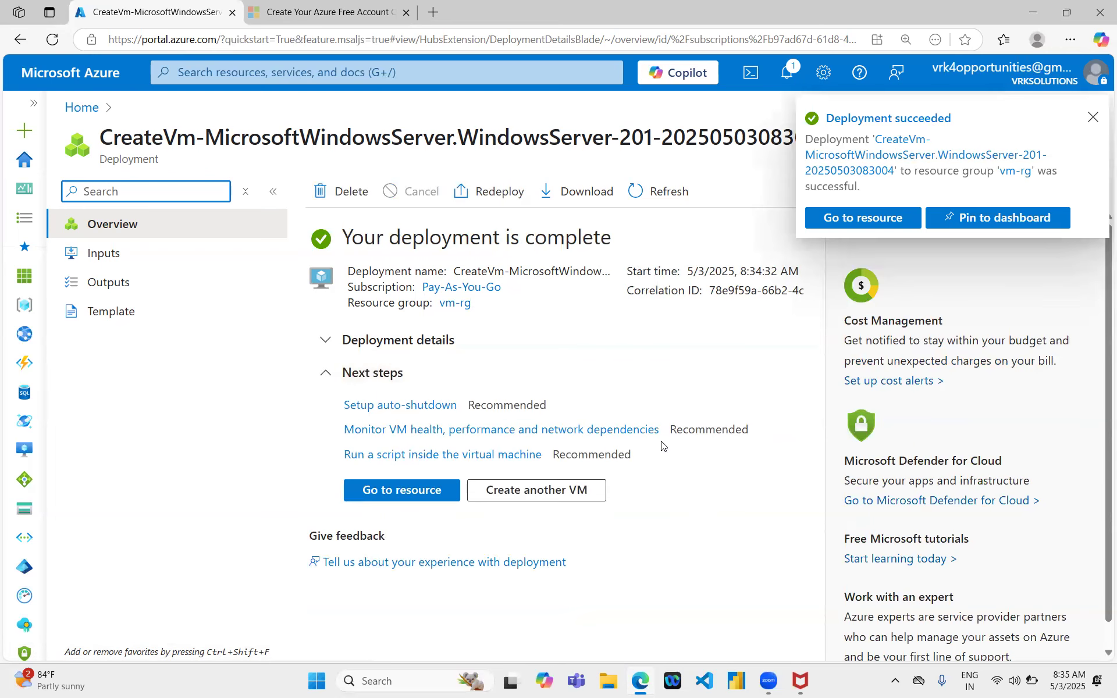
click(358, 342)
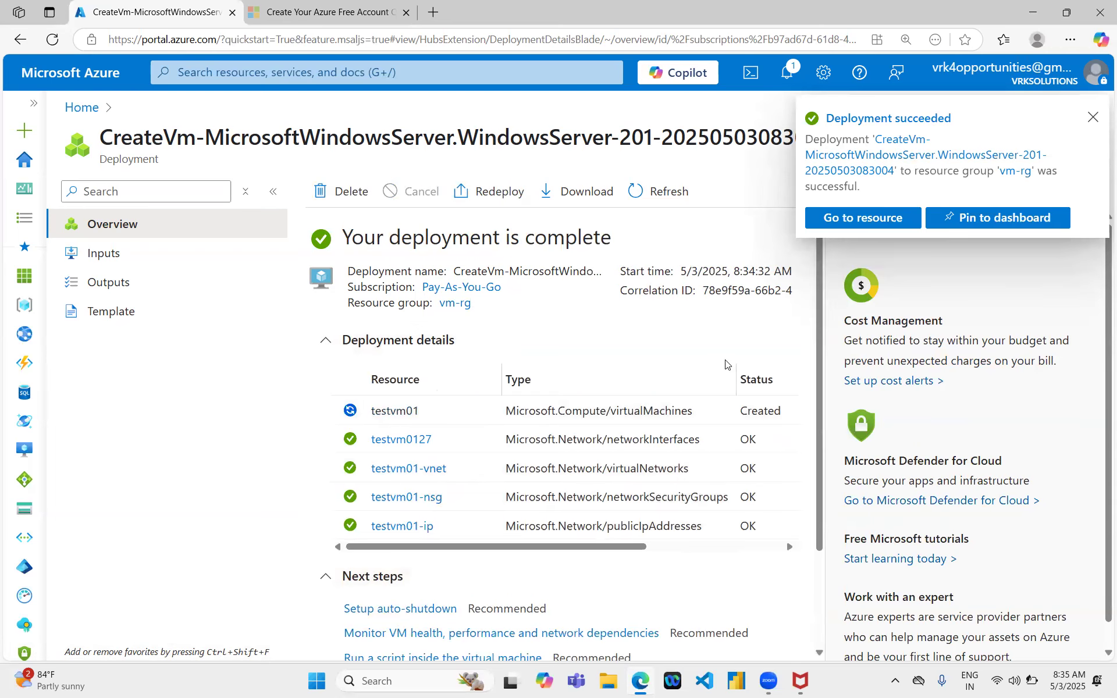
- Open the vm-rg resource group from the completed deployment and review its resources
drag(737, 372, 769, 371)
scroll(617, 486, down, 2)
scroll(617, 487, up, 2)
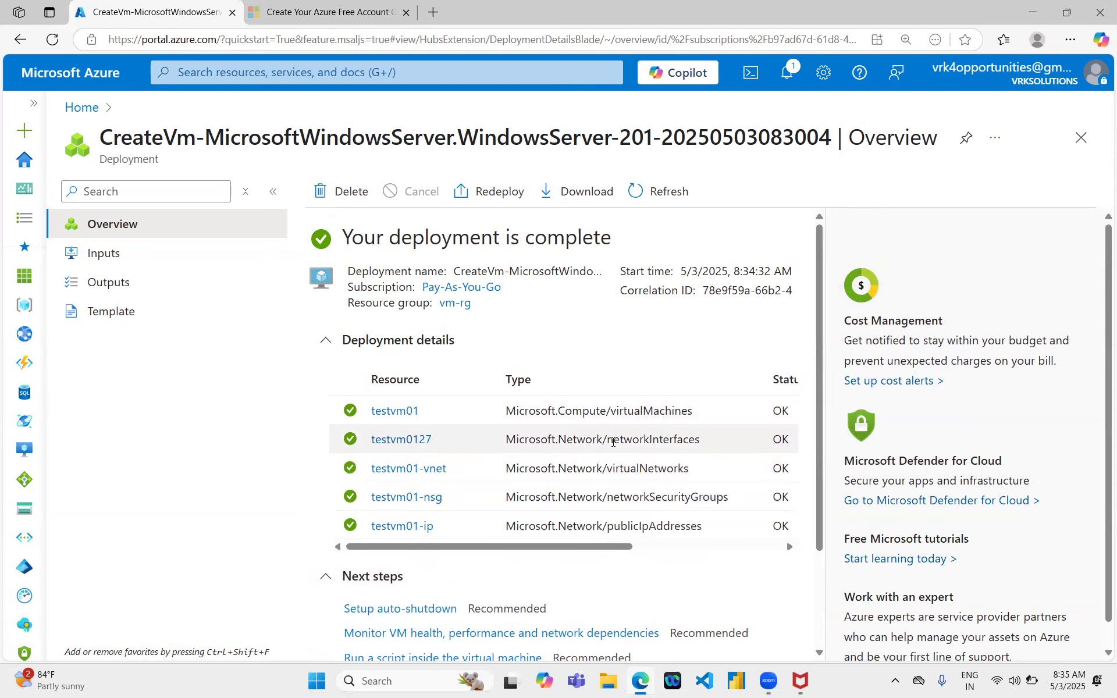
click(453, 304)
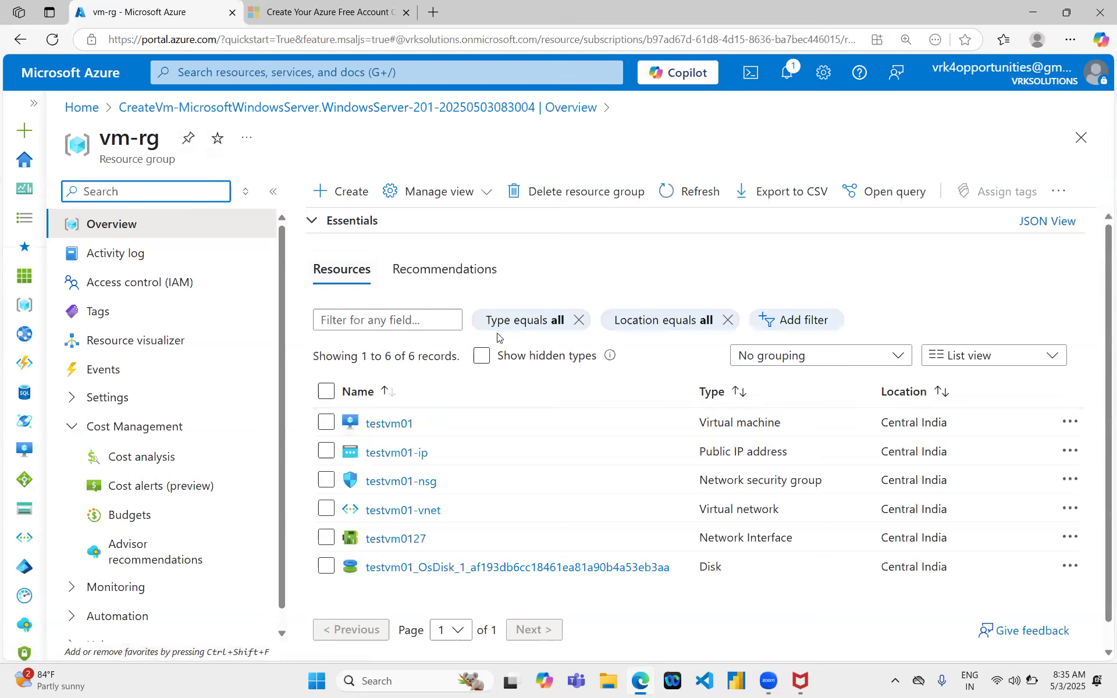
scroll(577, 466, down, 1)
scroll(407, 536, up, 1)
scroll(466, 448, down, 1)
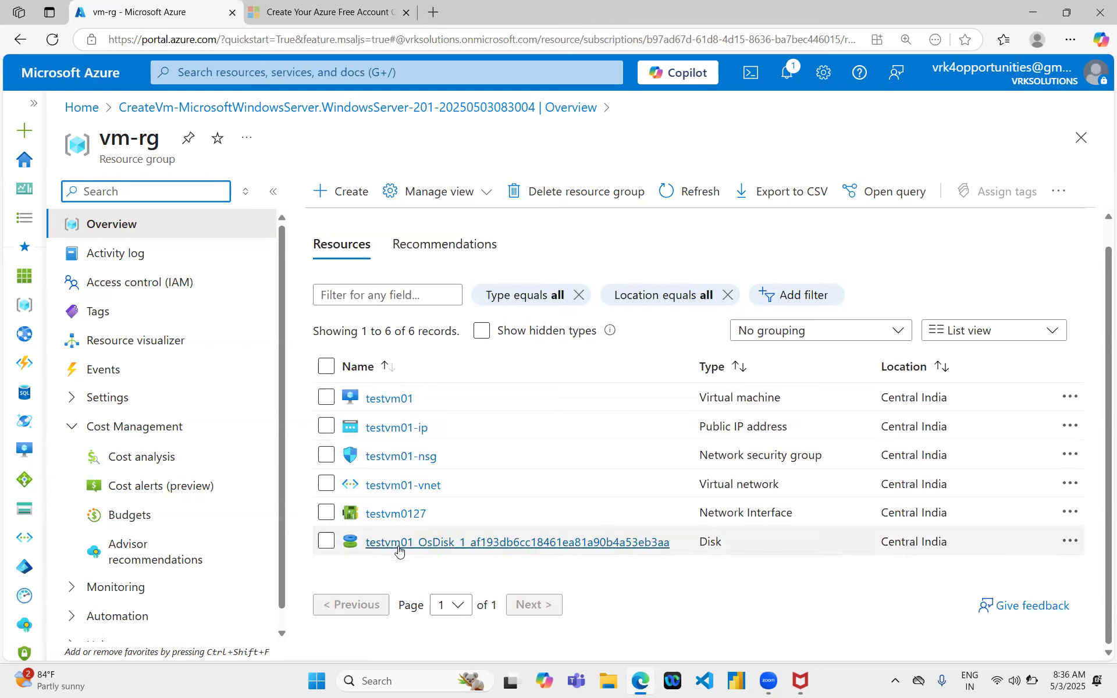
scroll(576, 568, up, 1)
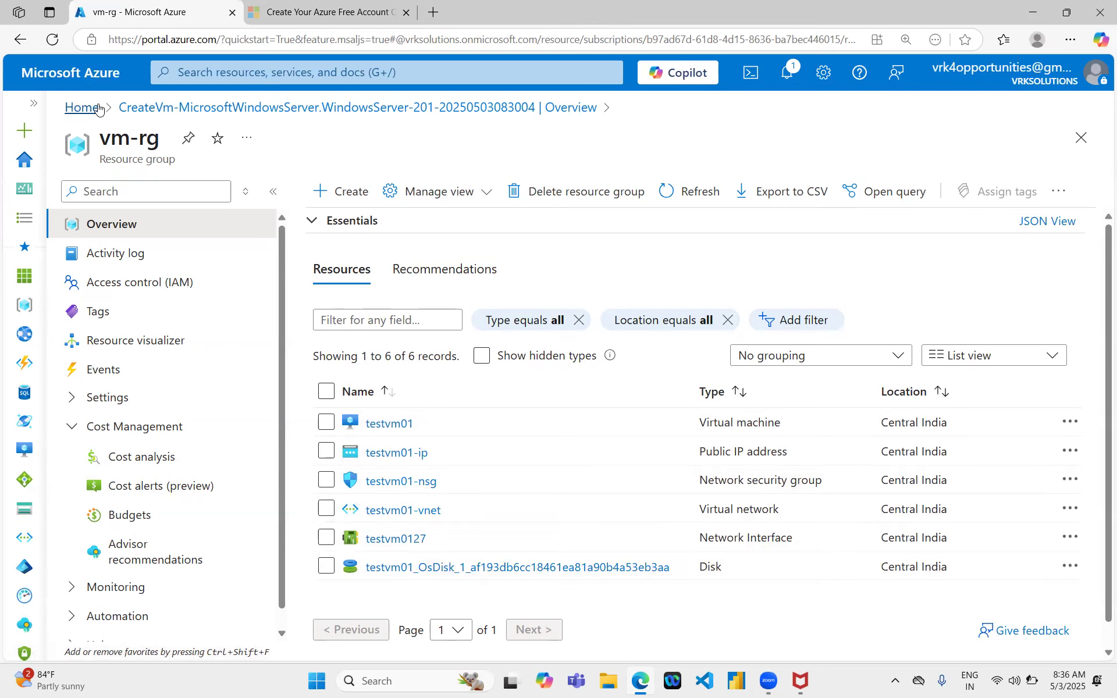
- Go to the All resources list from the portal home page
click(93, 108)
click(542, 187)
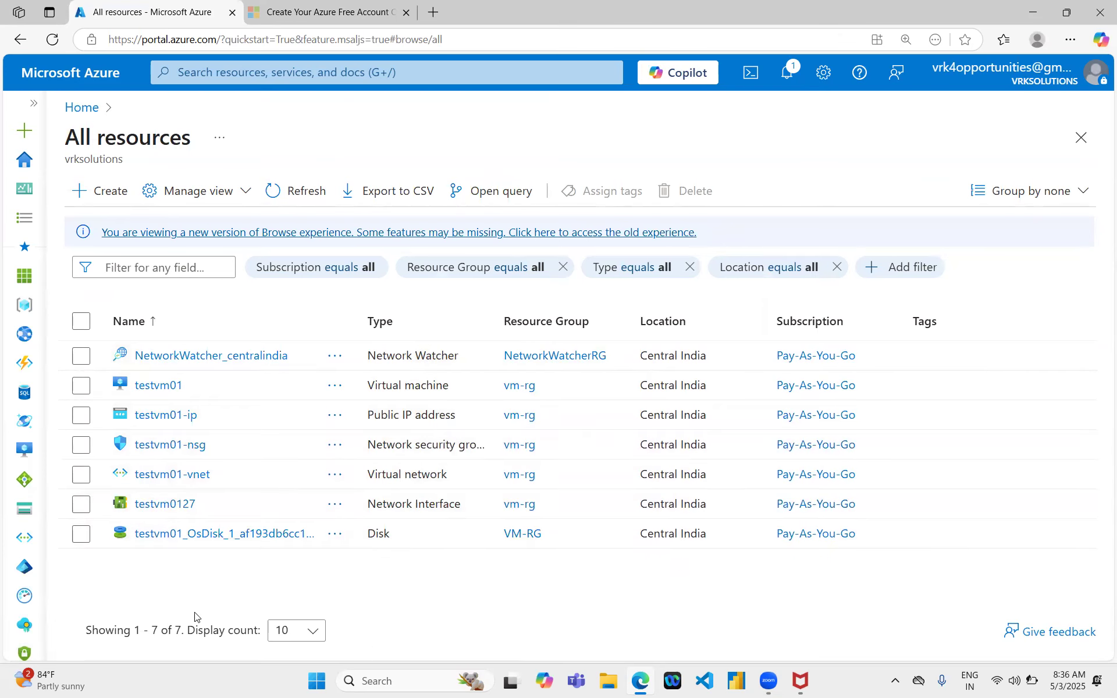
click(81, 107)
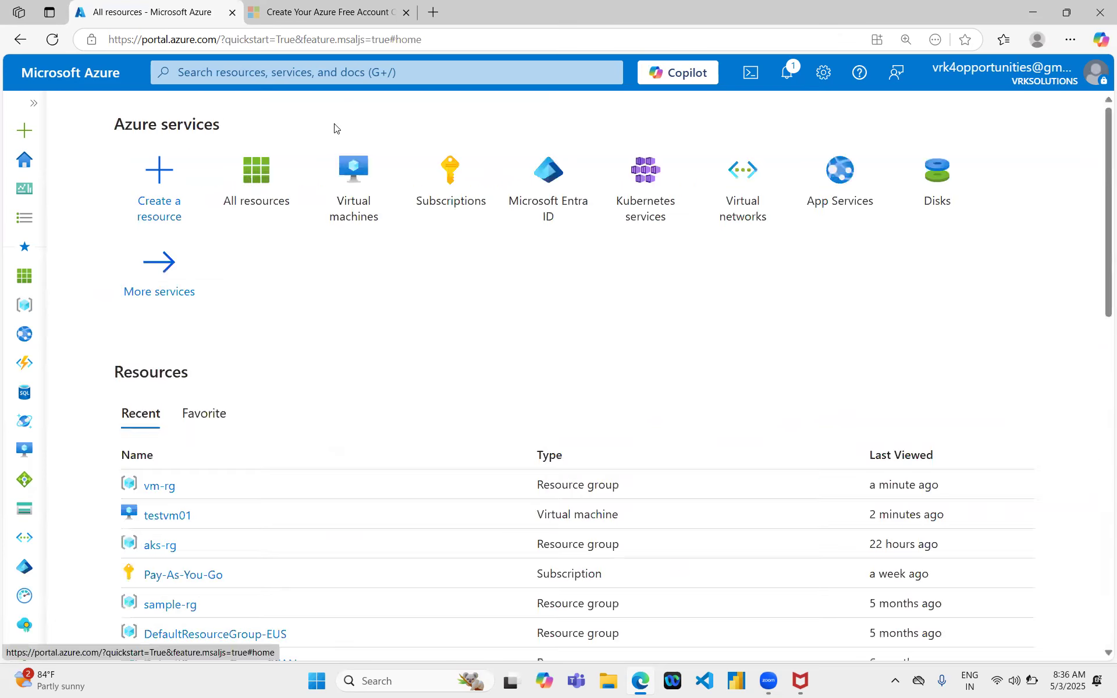
click(33, 103)
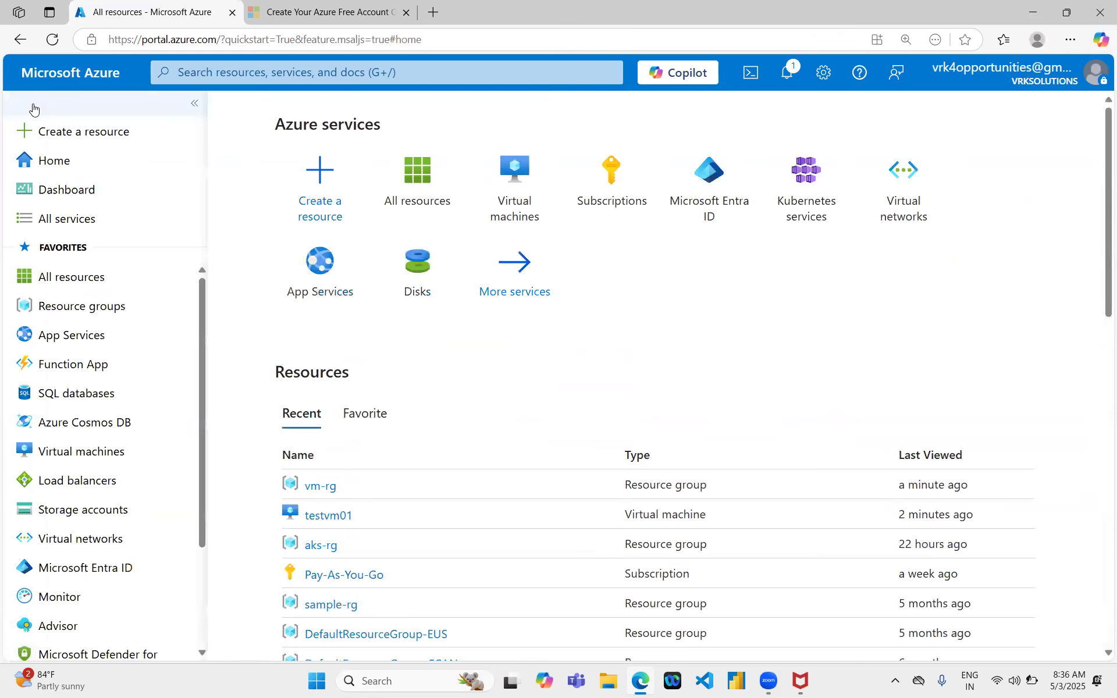
click(429, 197)
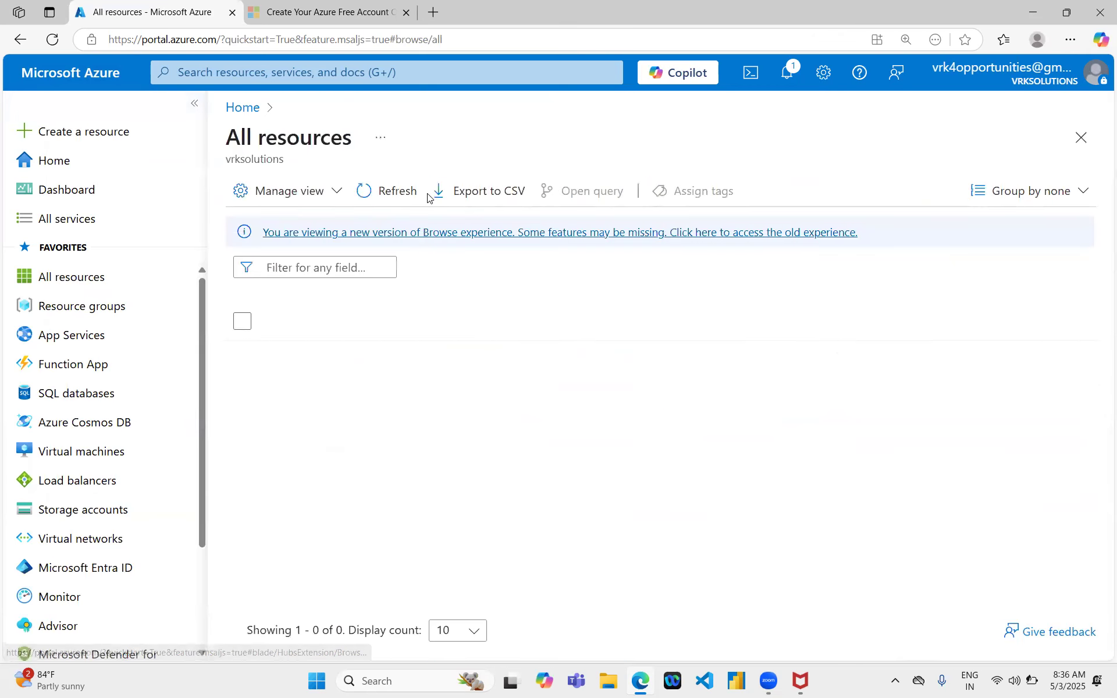
click(196, 104)
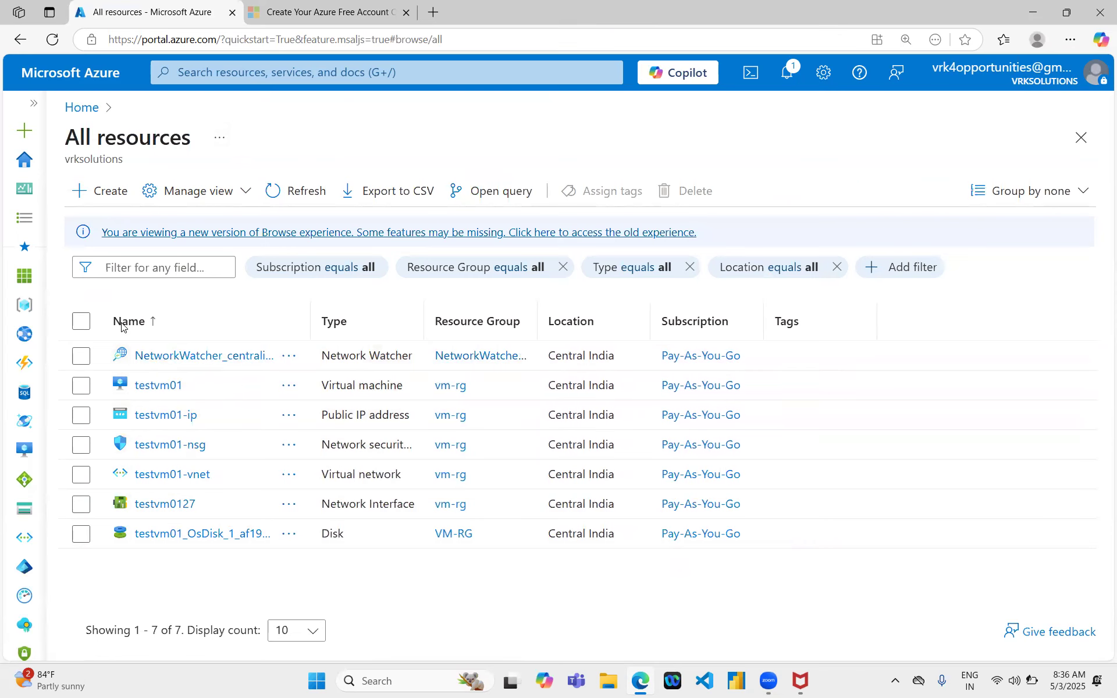
click(81, 322)
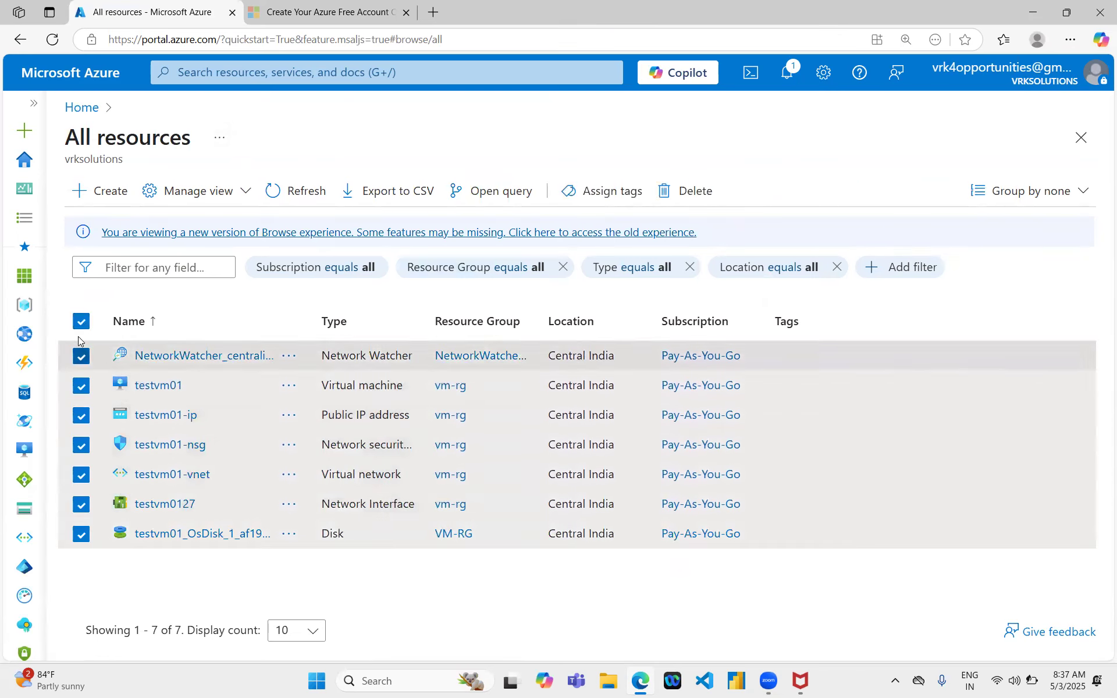
click(694, 191)
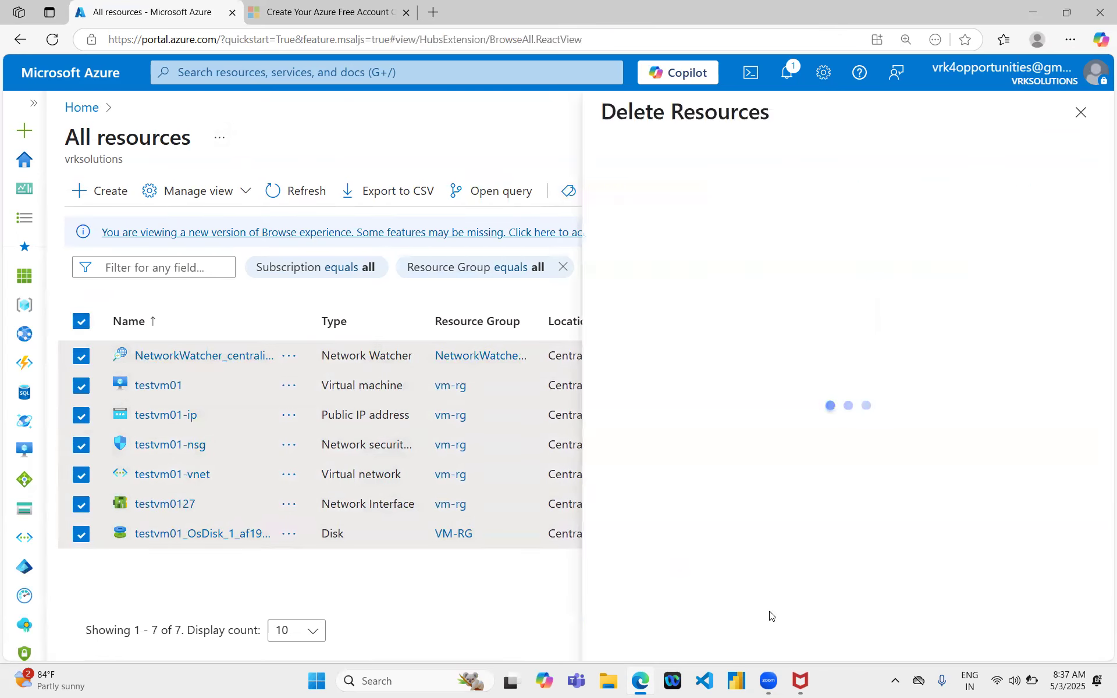
click(717, 630)
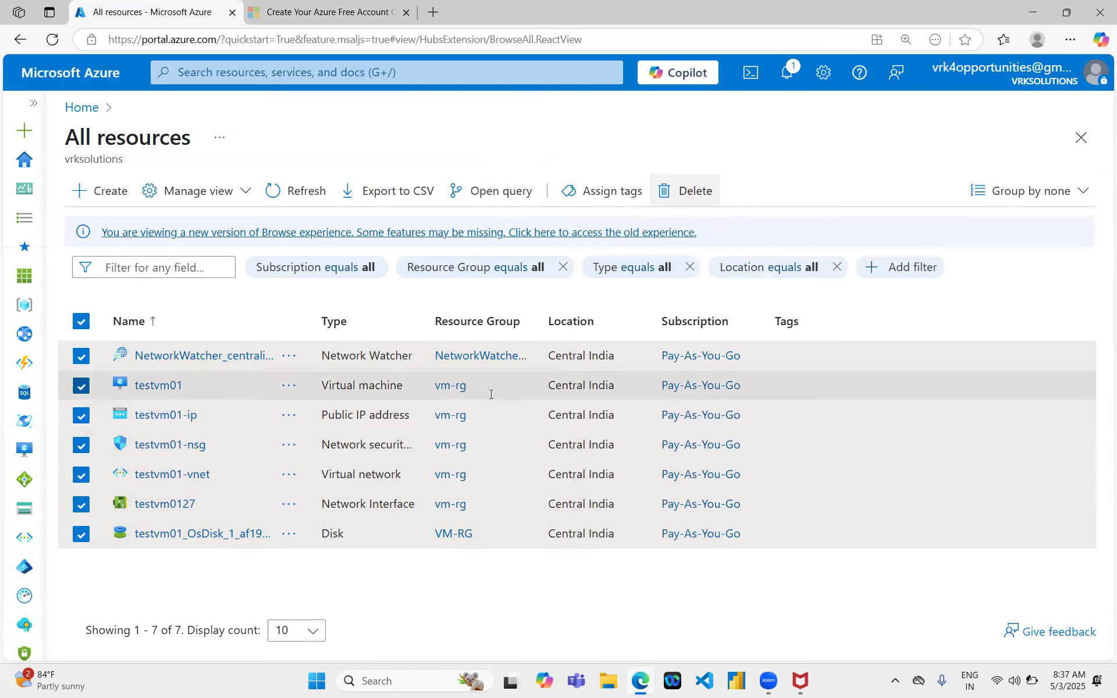
- Open the deletion pane for the vm-rg resource group and cancel it
click(455, 391)
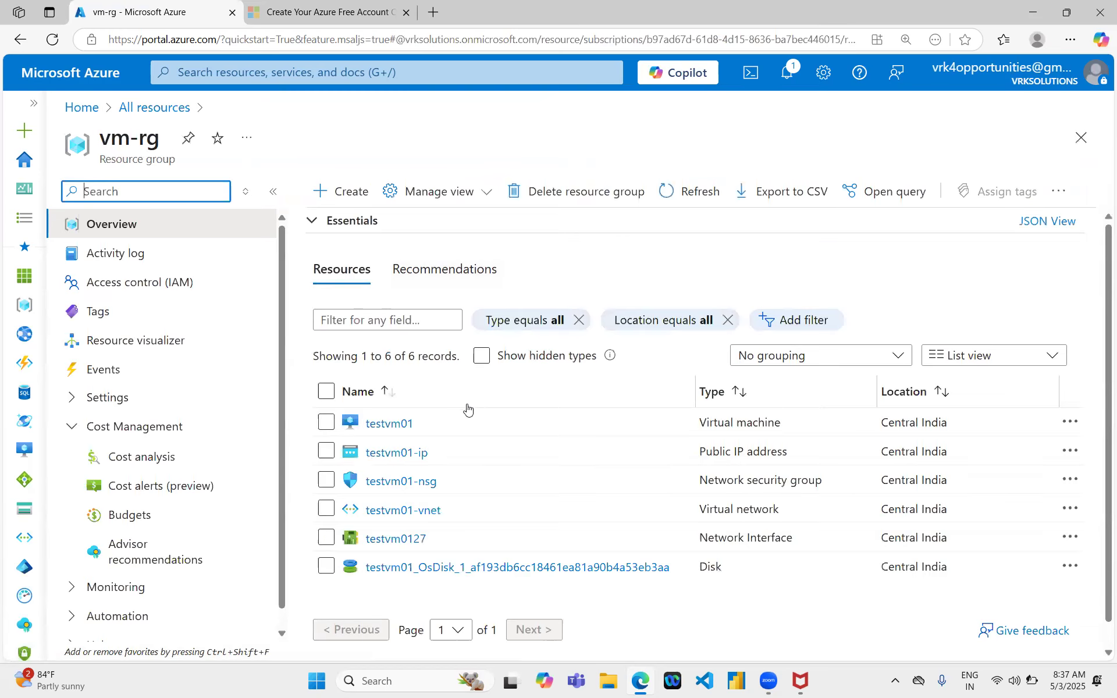
click(567, 192)
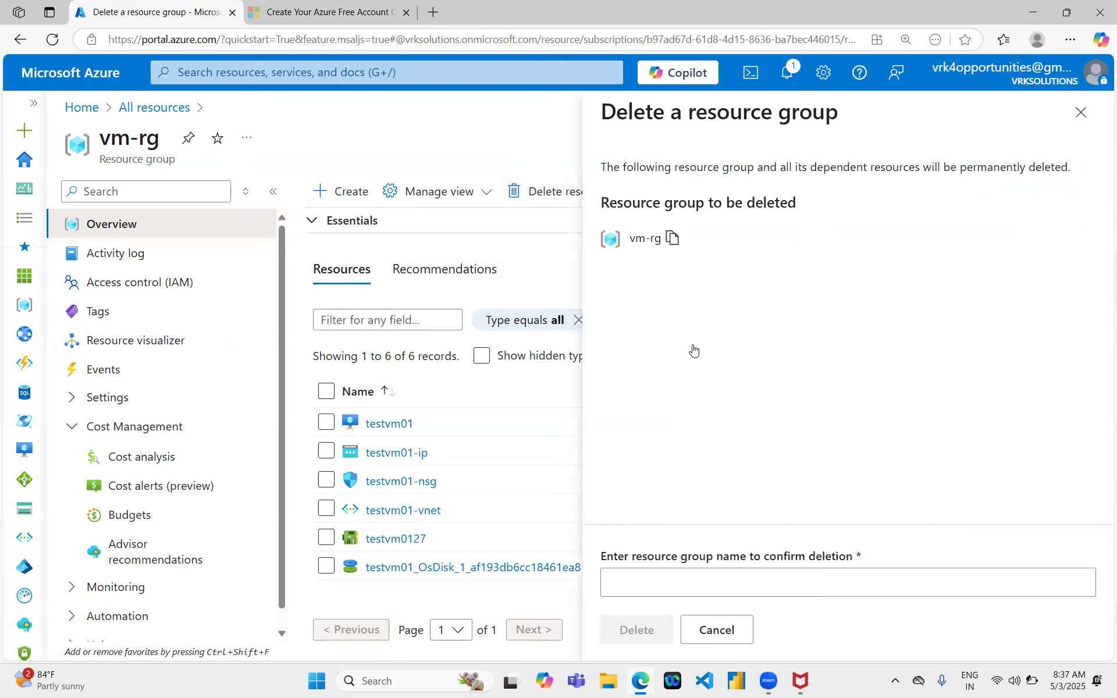
click(662, 534)
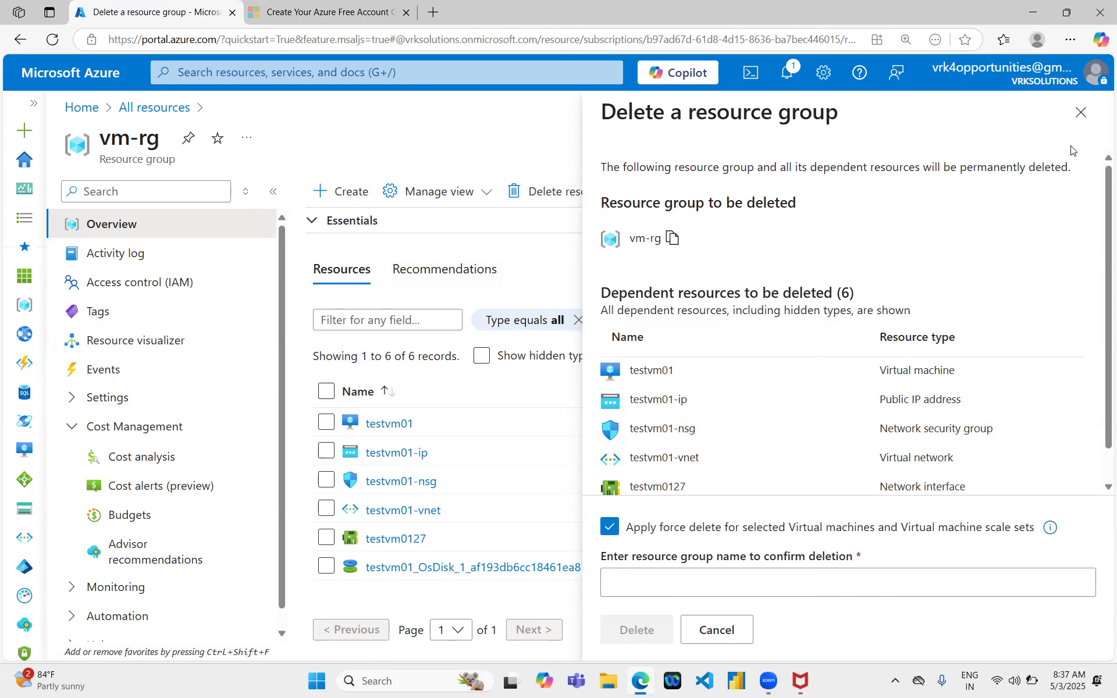
key(Escape)
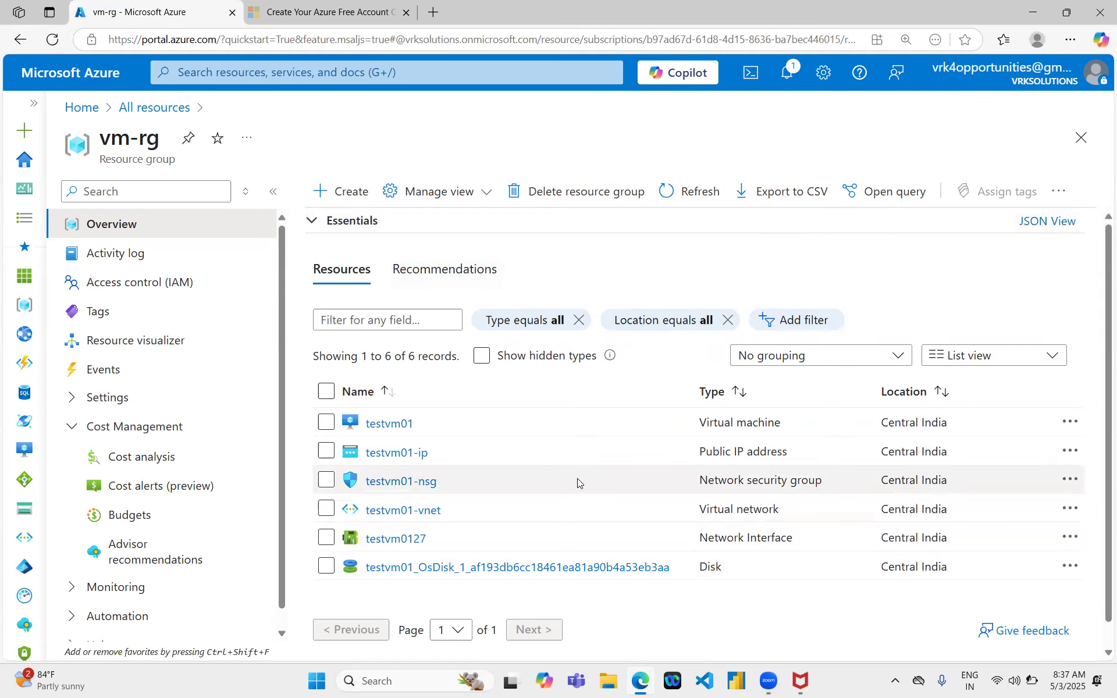
- Open the testvm01 virtual machine's overview from All resources
scroll(429, 489, down, 1)
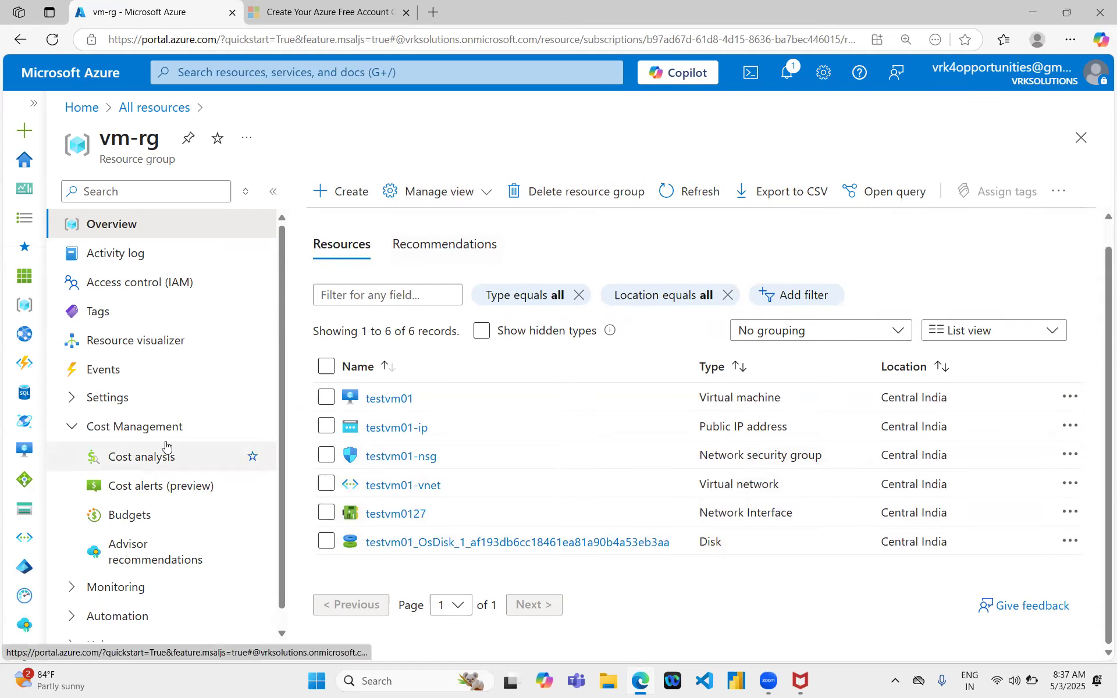
click(137, 107)
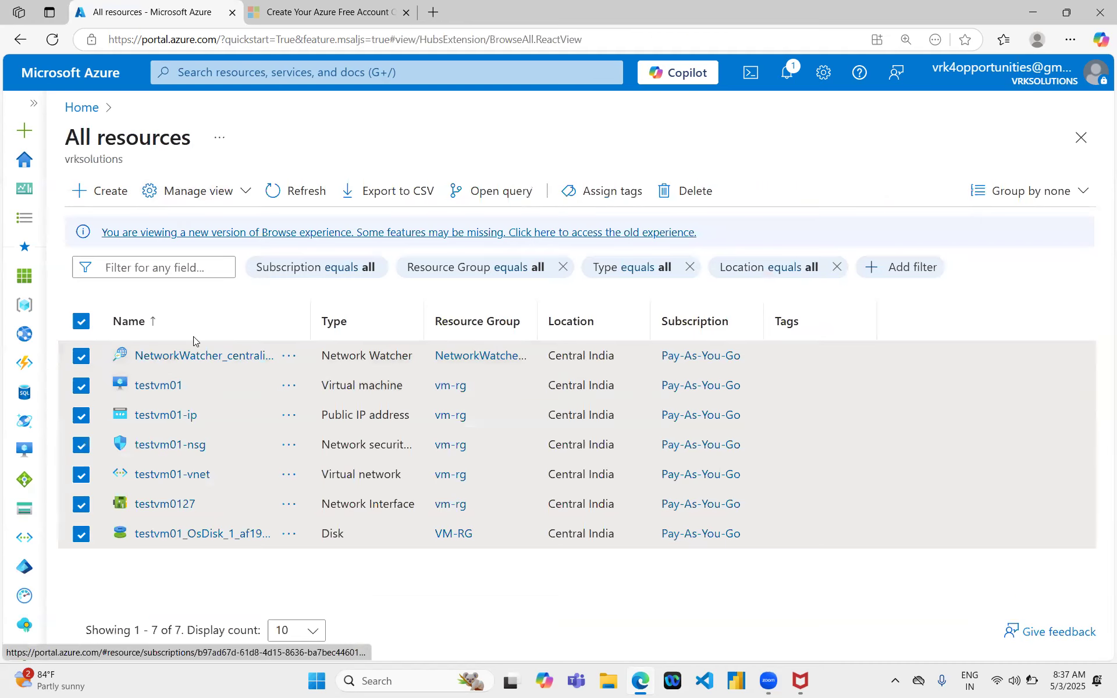
click(152, 387)
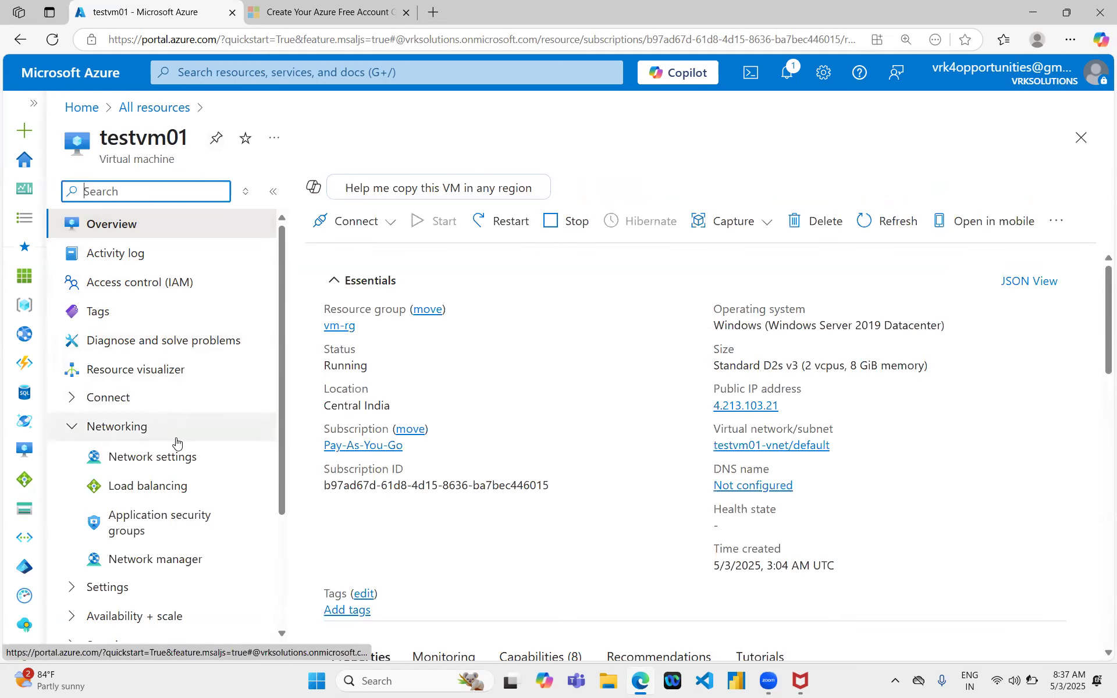
scroll(219, 414, down, 3)
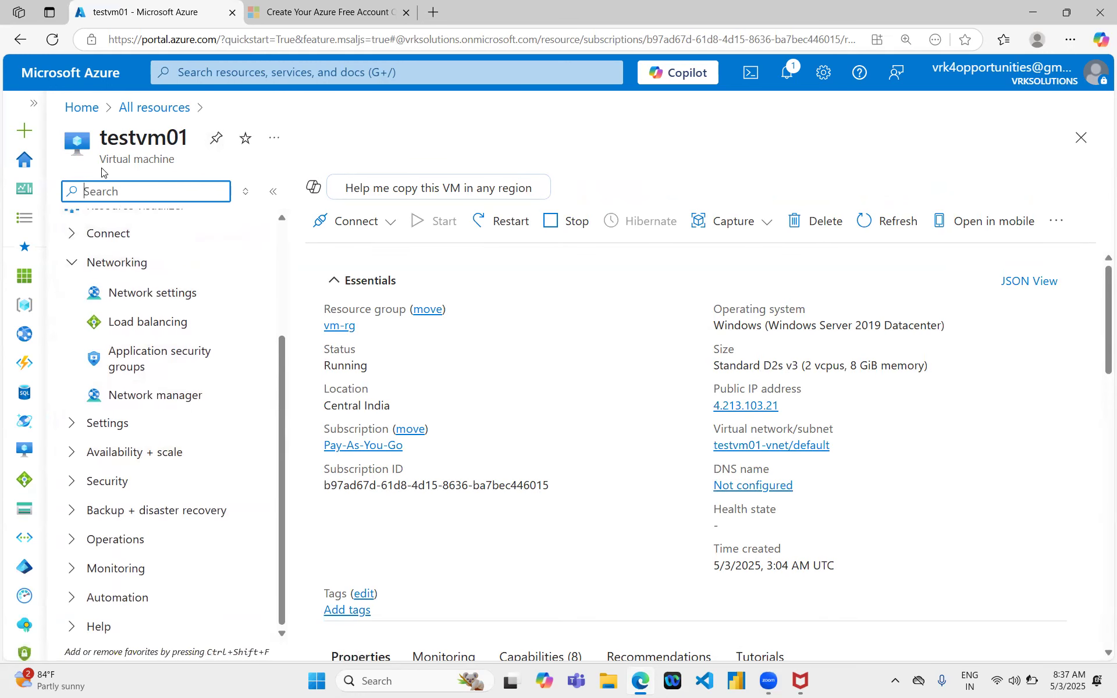
- Open the portal home page in a second browser window arranged beside the testvm01 window
middle_click(84, 108)
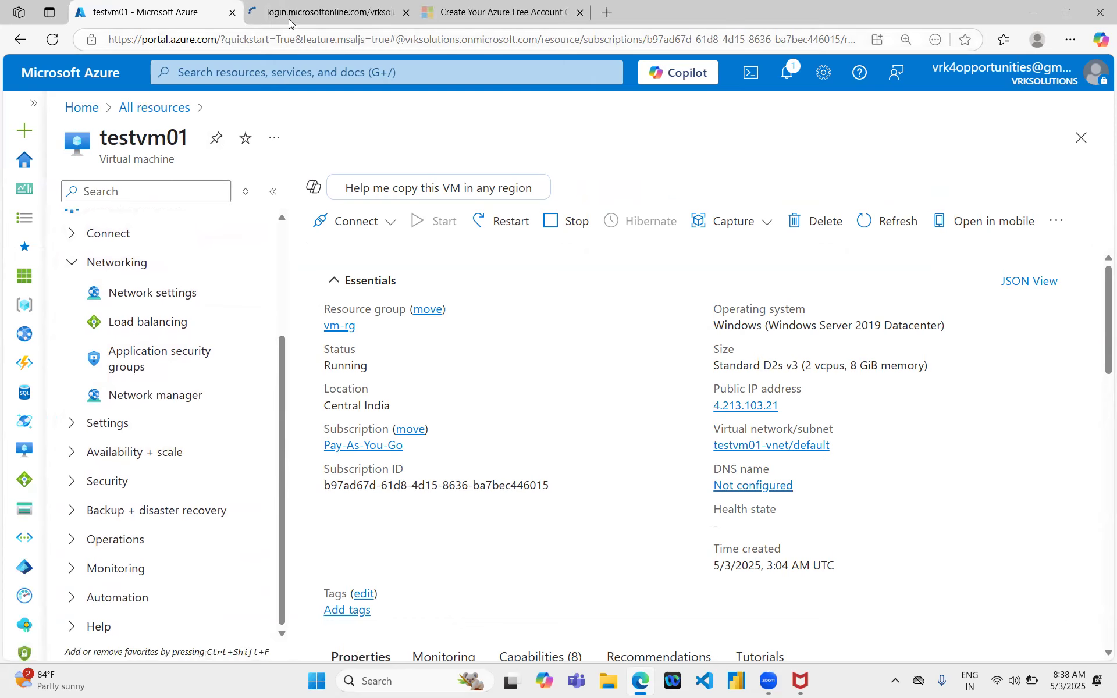
click(291, 18)
drag(308, 10, 1106, 466)
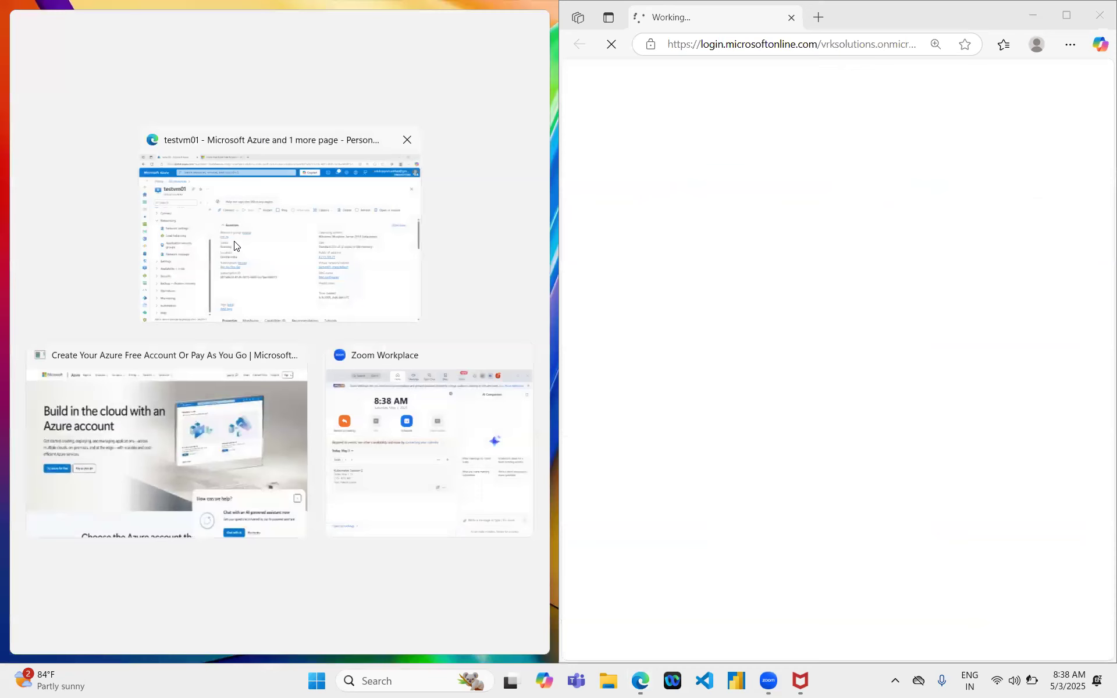
click(299, 252)
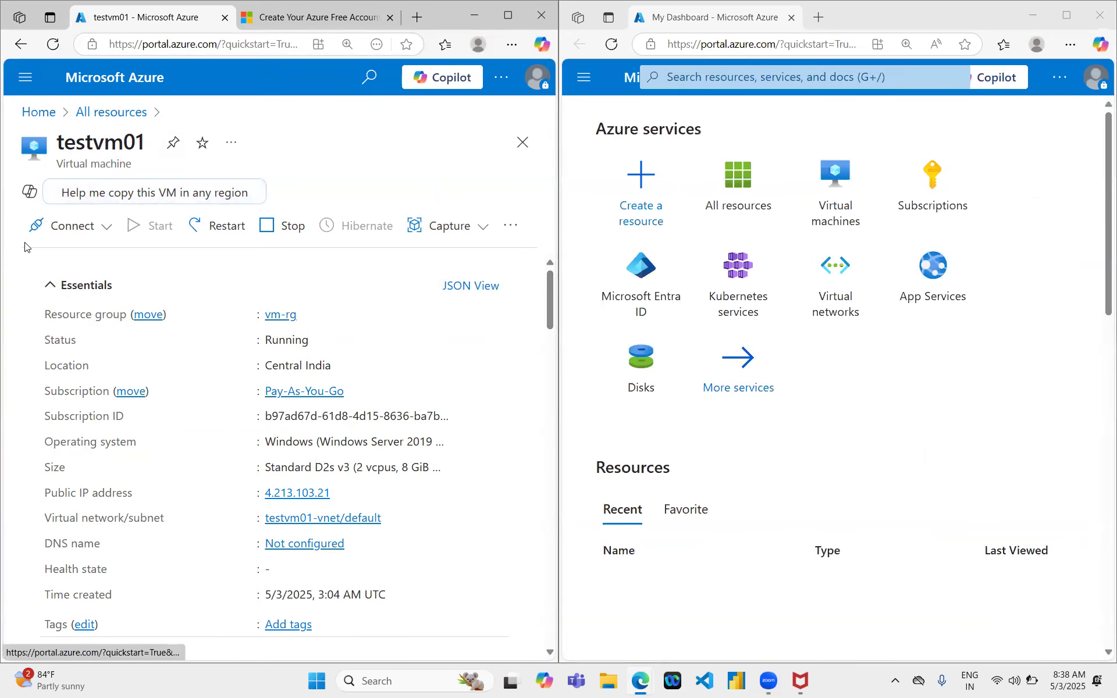
click(508, 15)
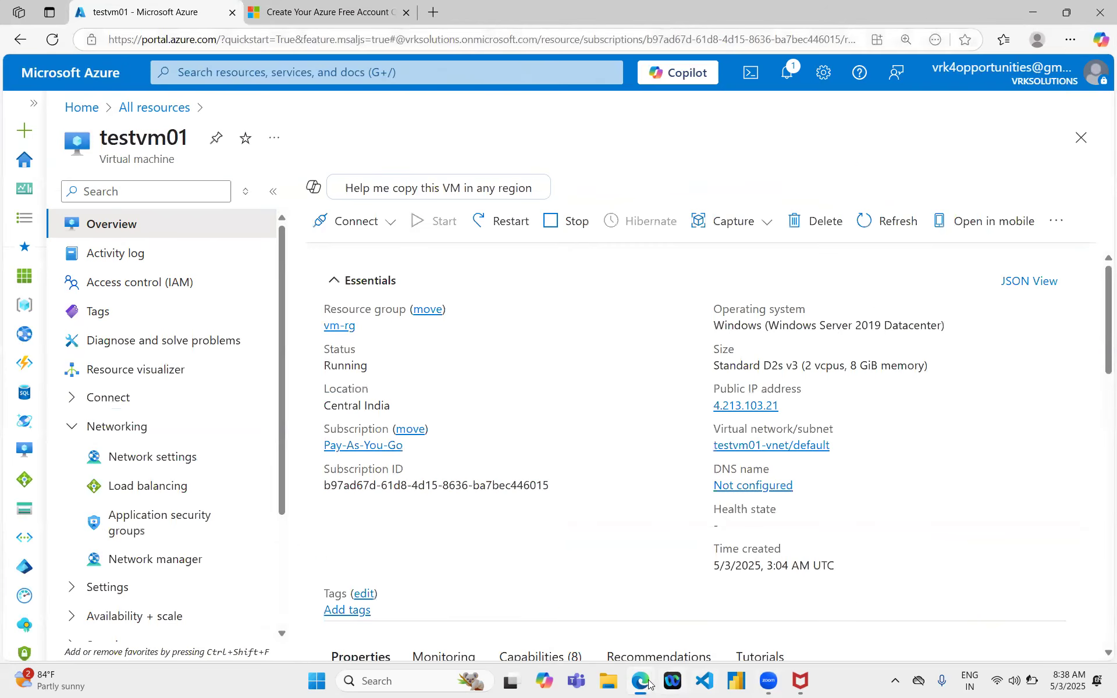
mouse_move(645, 685)
click(716, 573)
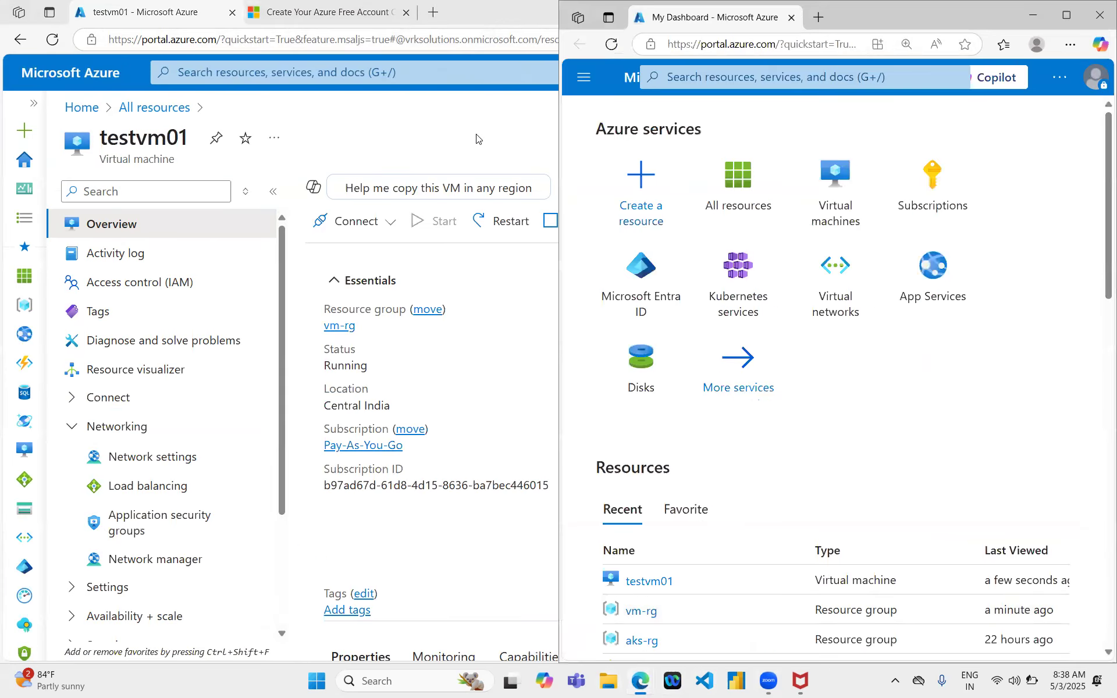
drag(921, 8, 619, 99)
double_click(620, 97)
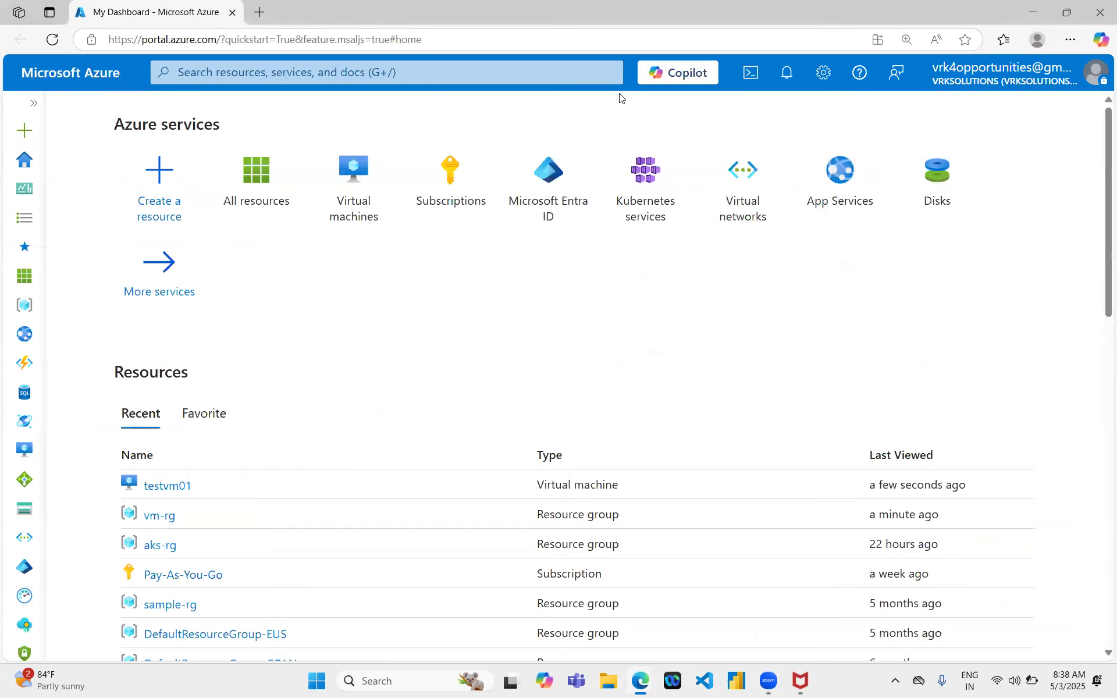
double_click(554, 11)
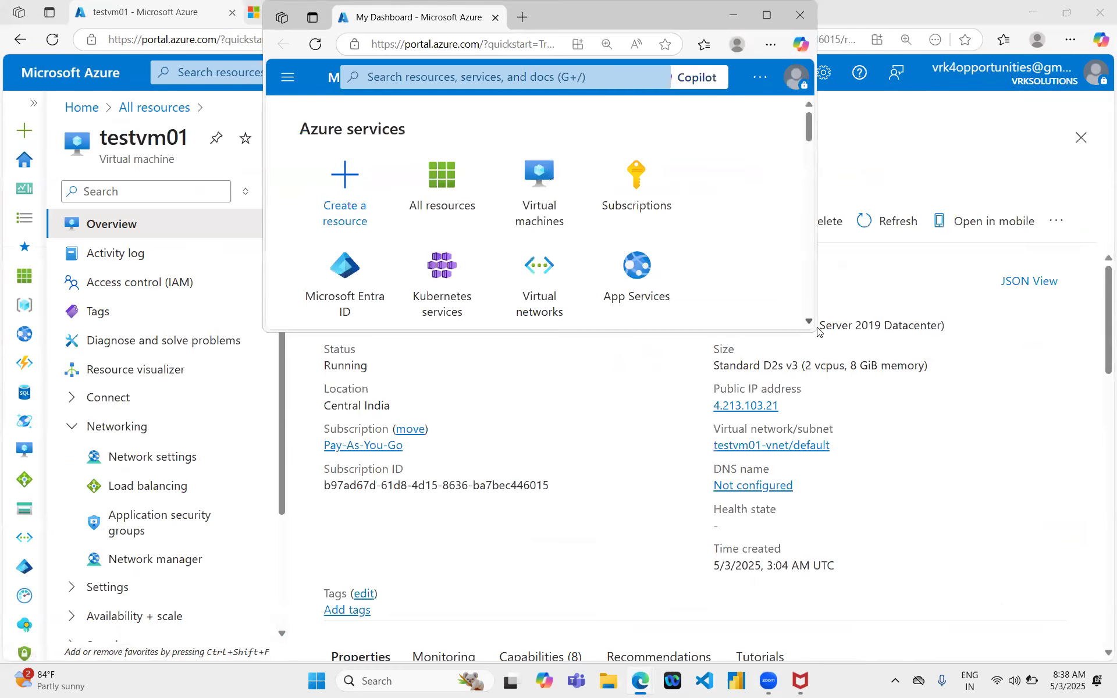
drag(816, 327, 968, 329)
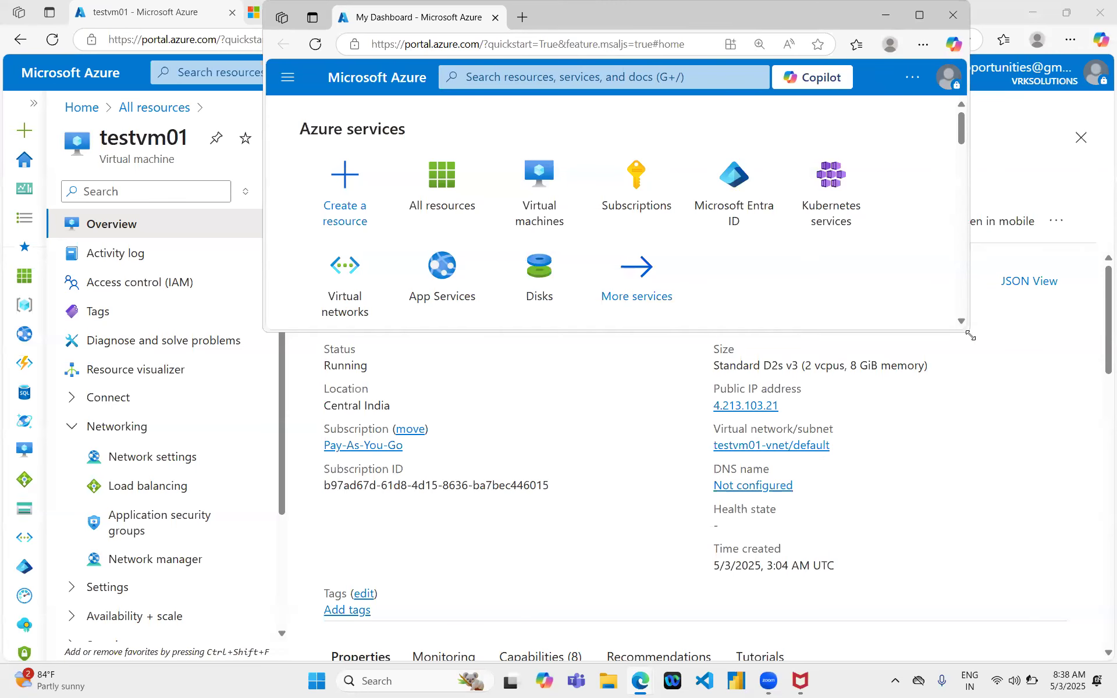
drag(971, 336, 1115, 658)
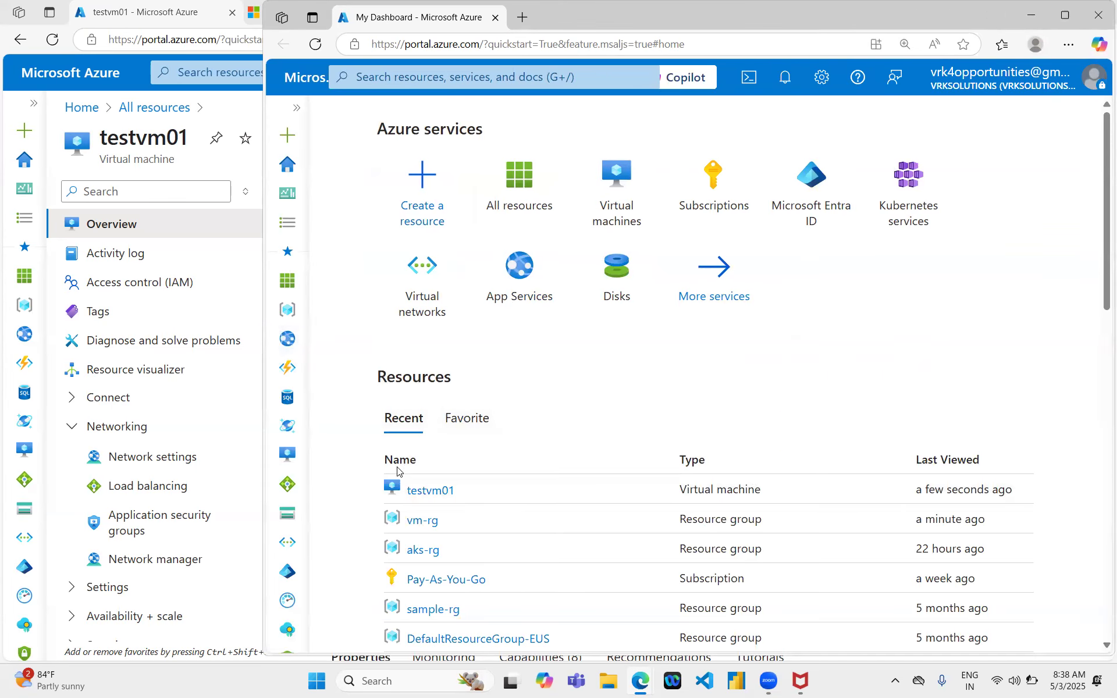
- Open the testvm01-vnet virtual network in the second window and expand its Settings
scroll(427, 528, down, 2)
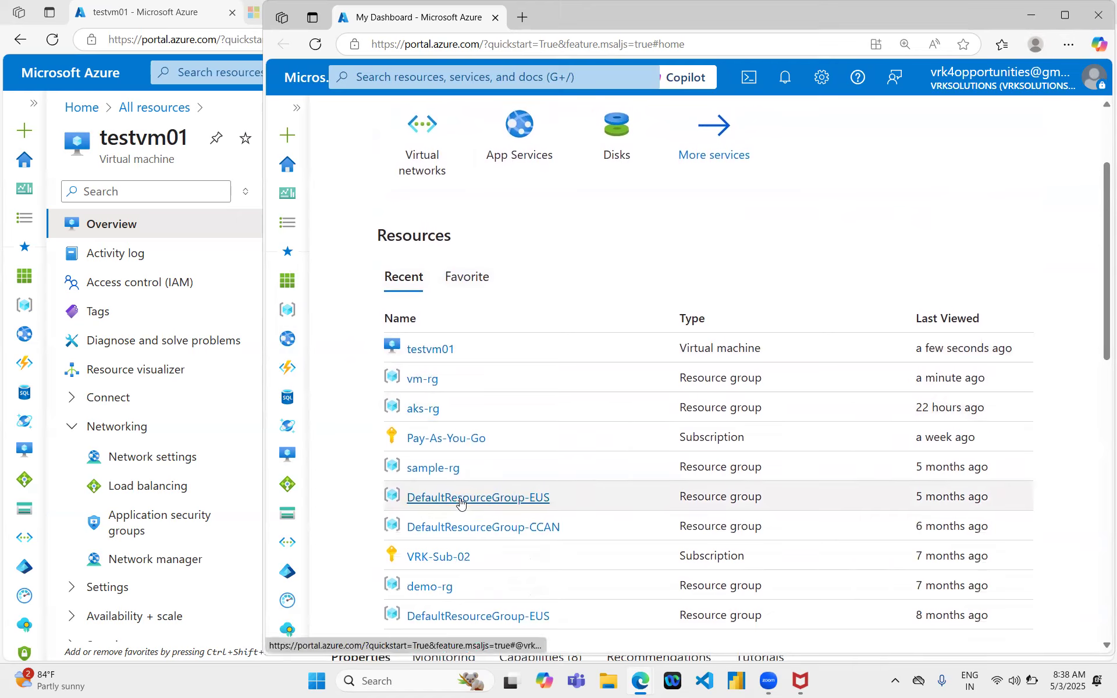
scroll(419, 498, up, 2)
click(612, 192)
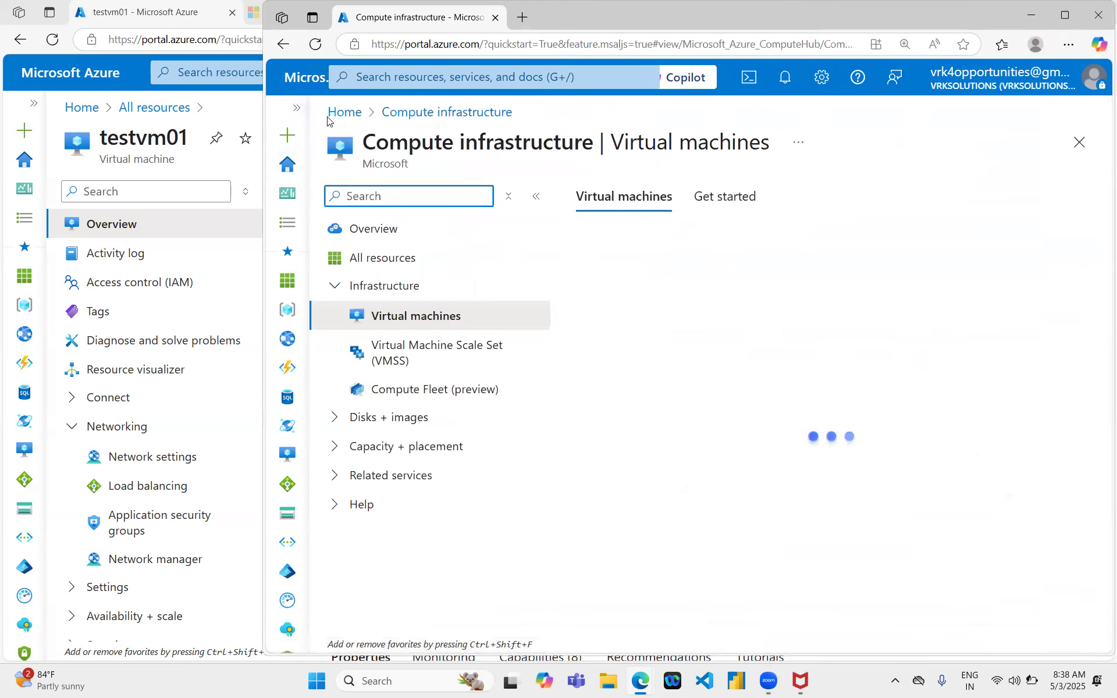
click(338, 112)
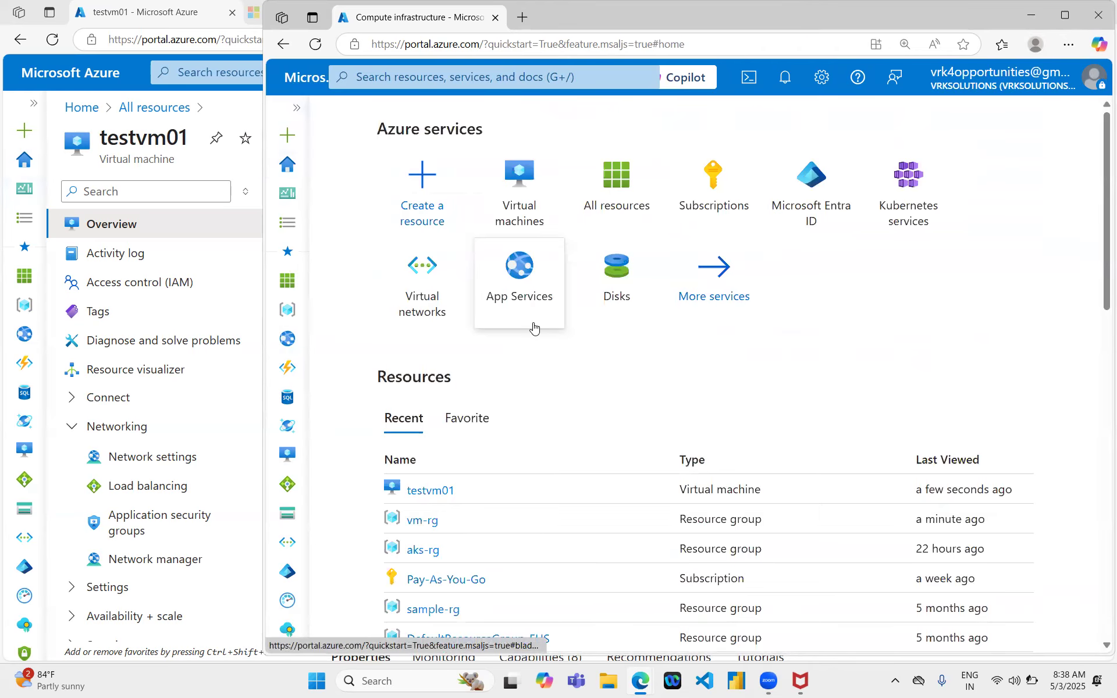
click(448, 283)
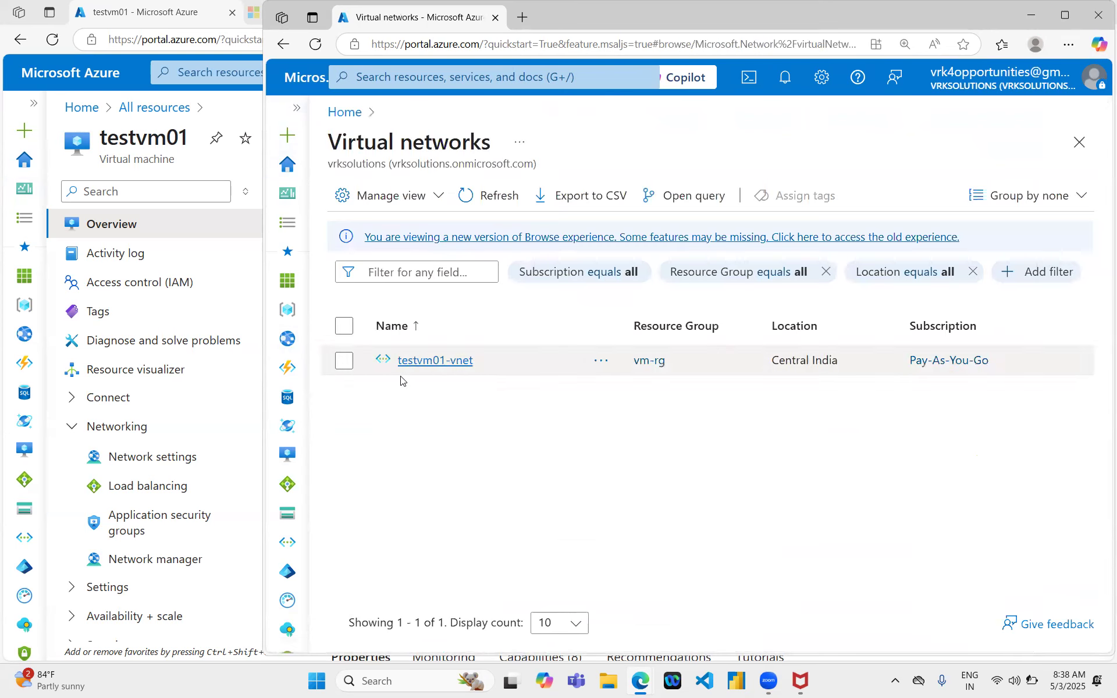
click(423, 362)
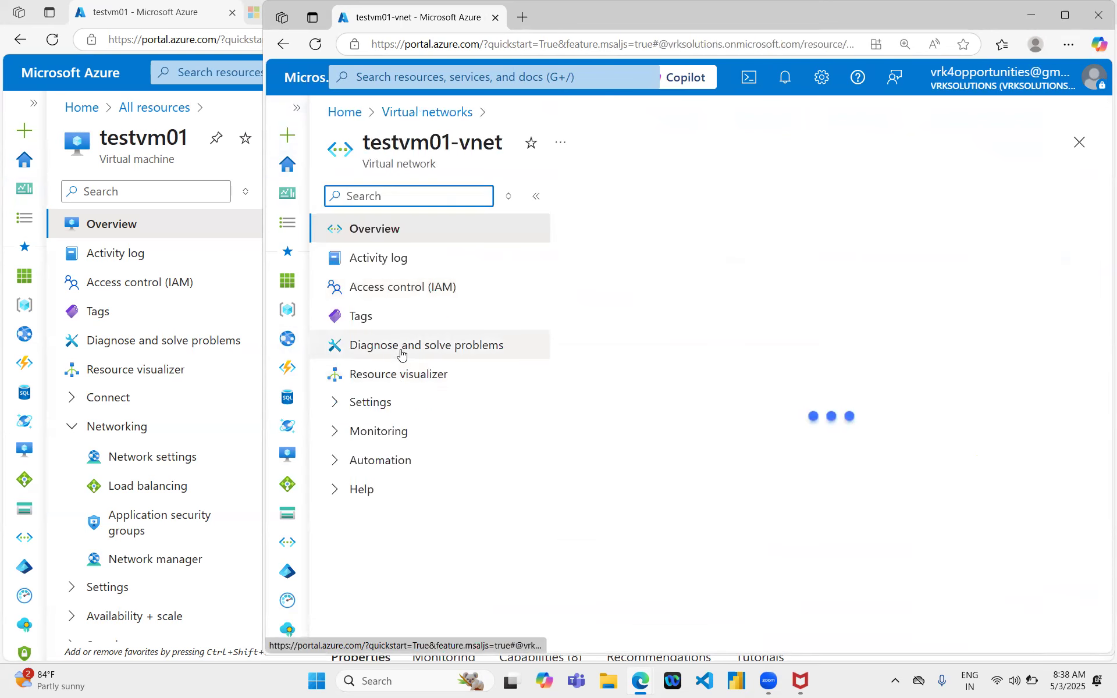
click(336, 402)
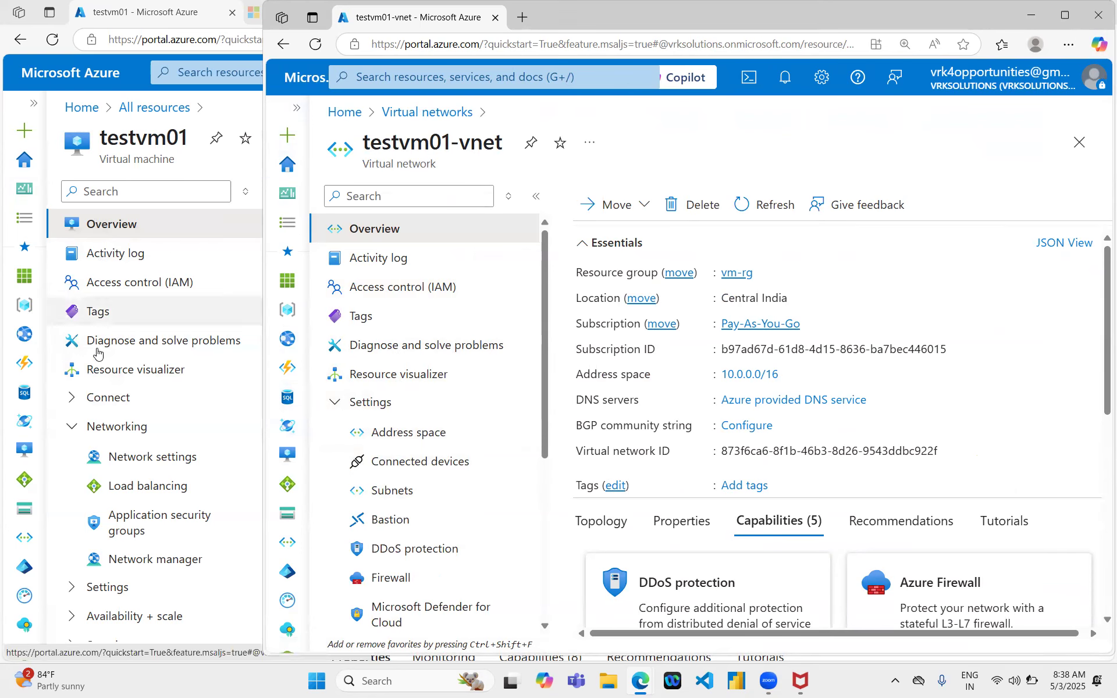
- Collapse the Networking group in the testvm01 menu and switch to the testvm01-vnet window
click(173, 439)
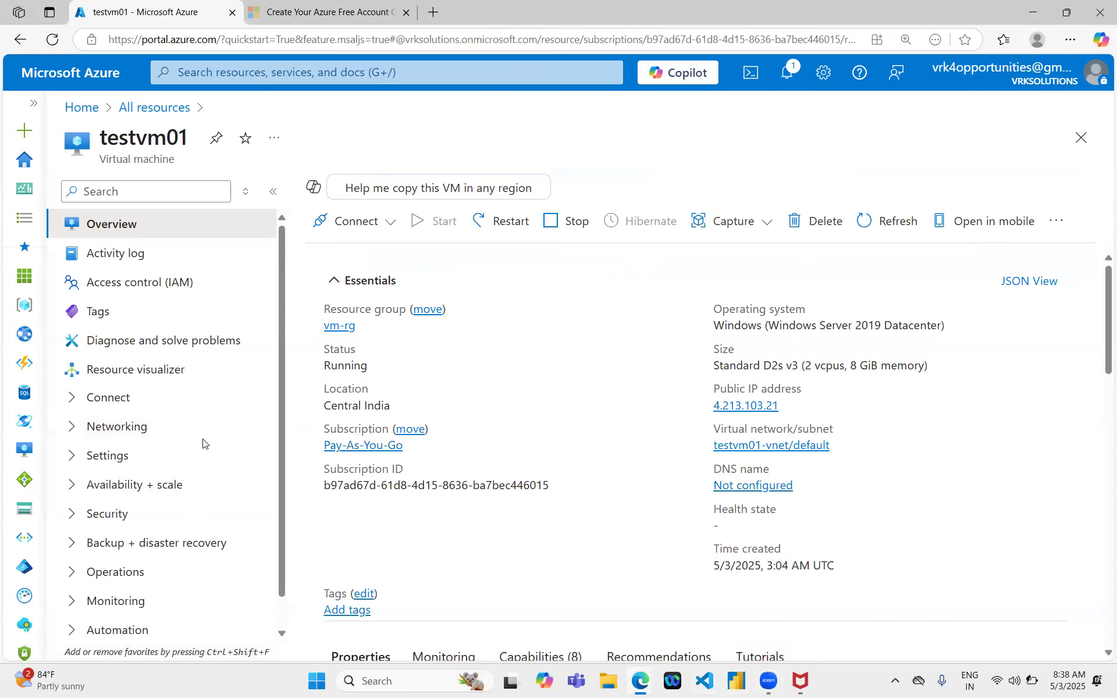
scroll(149, 396, down, 1)
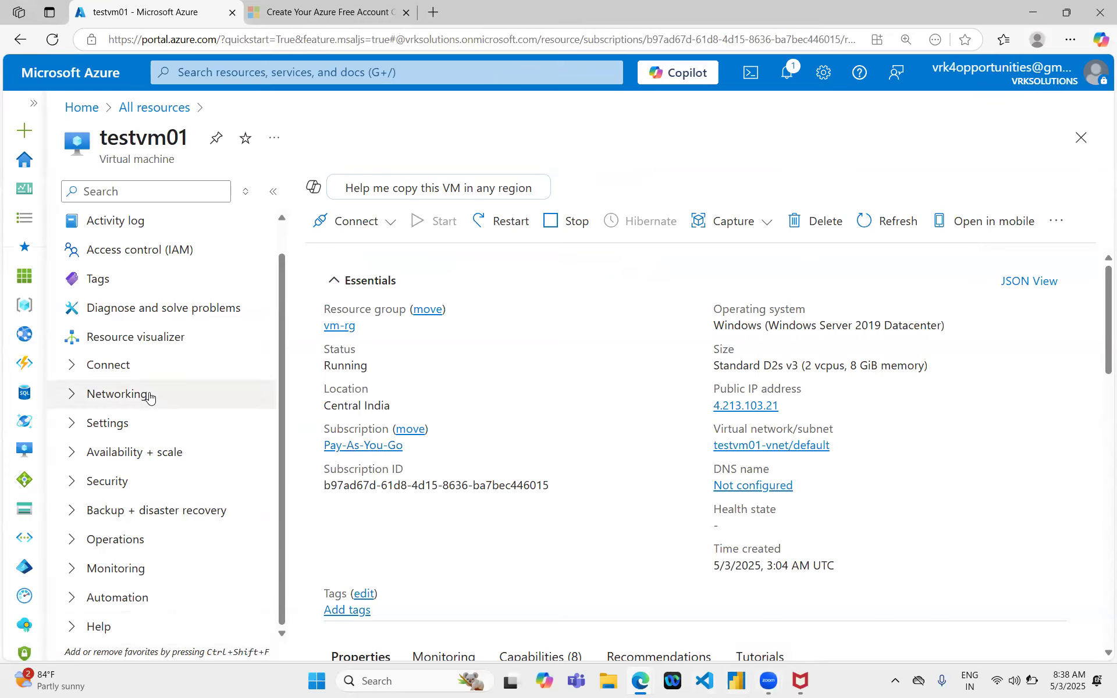
click(639, 685)
click(336, 400)
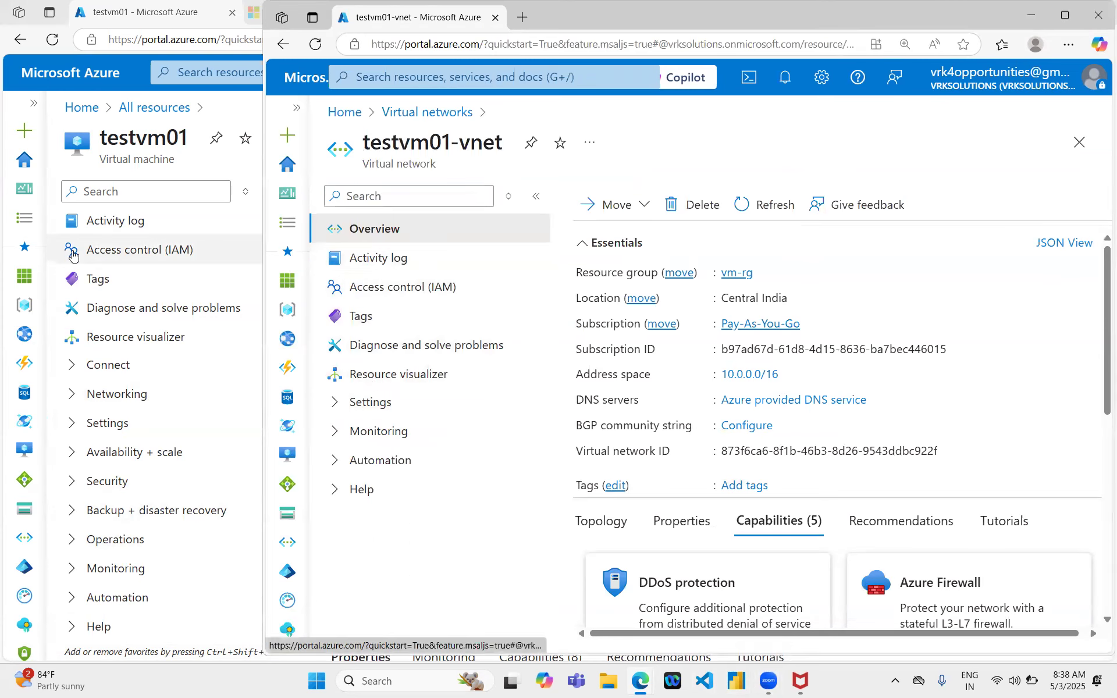
scroll(140, 310, up, 1)
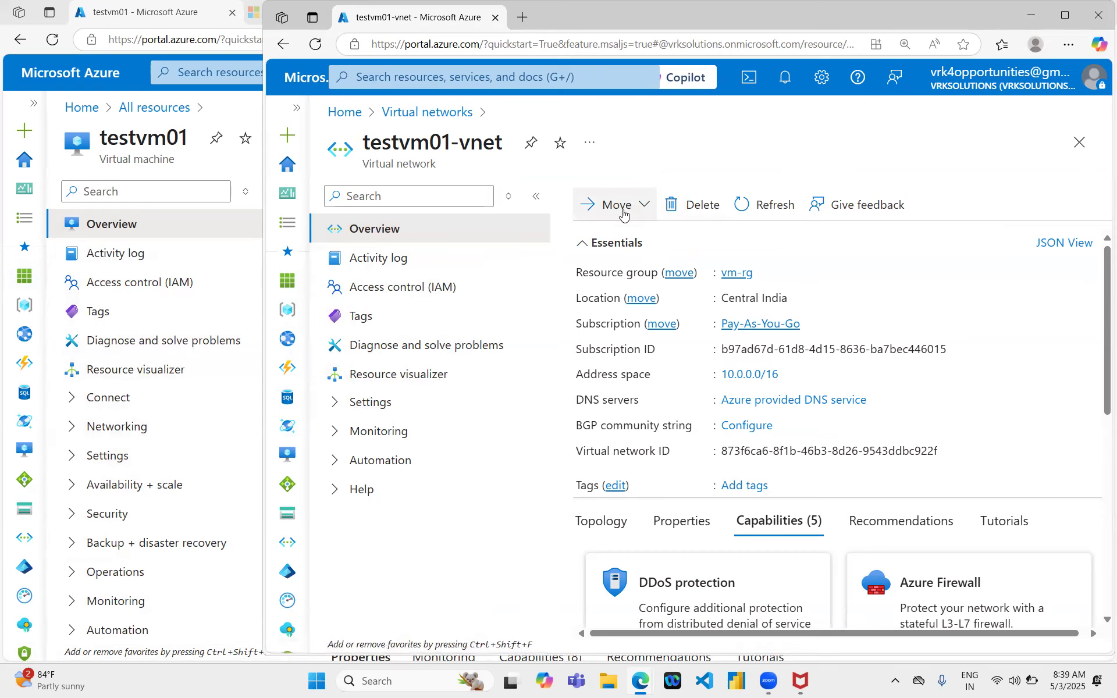
- Expand the virtual network's Settings and open its Address space, Connected devices and Subnets pages
click(381, 408)
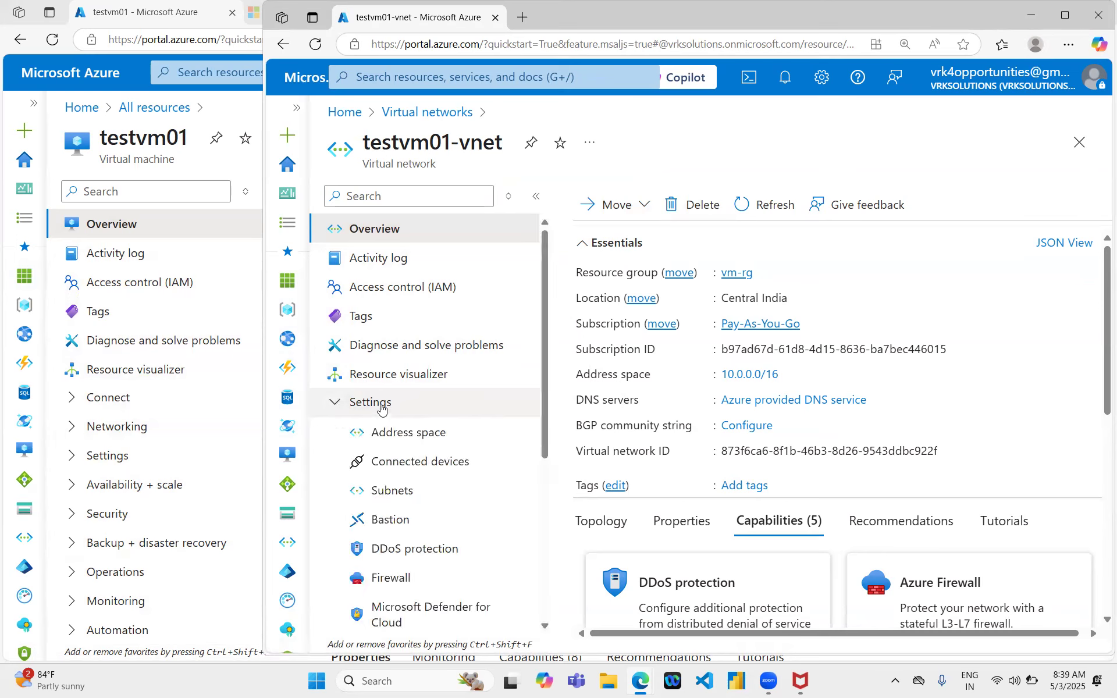
scroll(381, 408, down, 5)
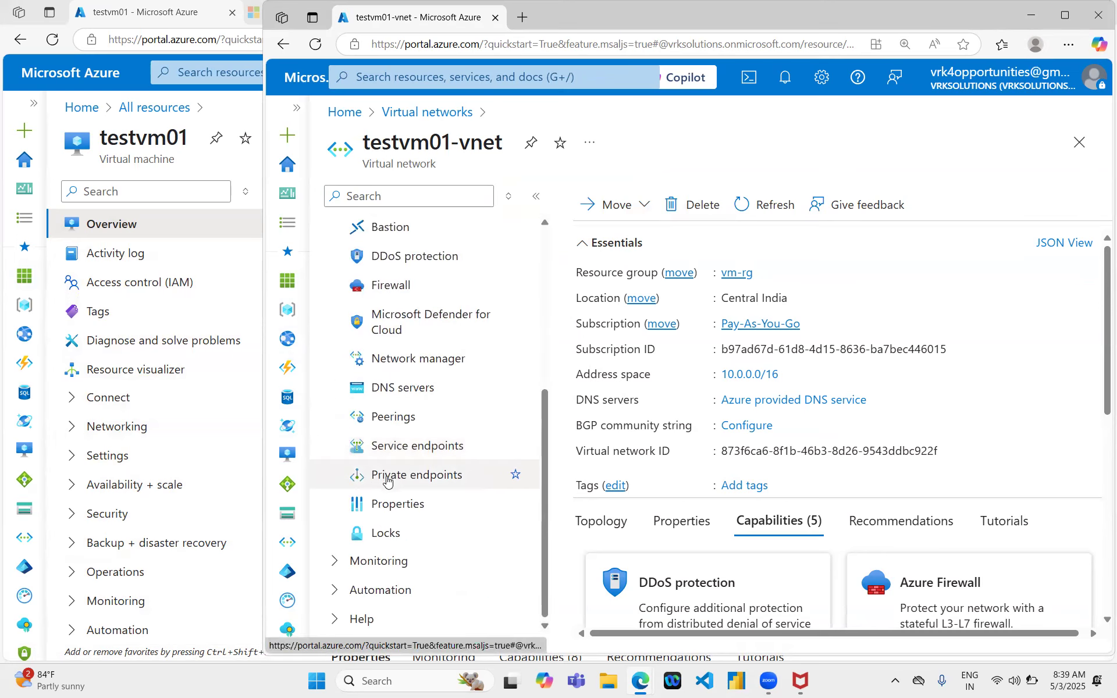
scroll(387, 481, up, 5)
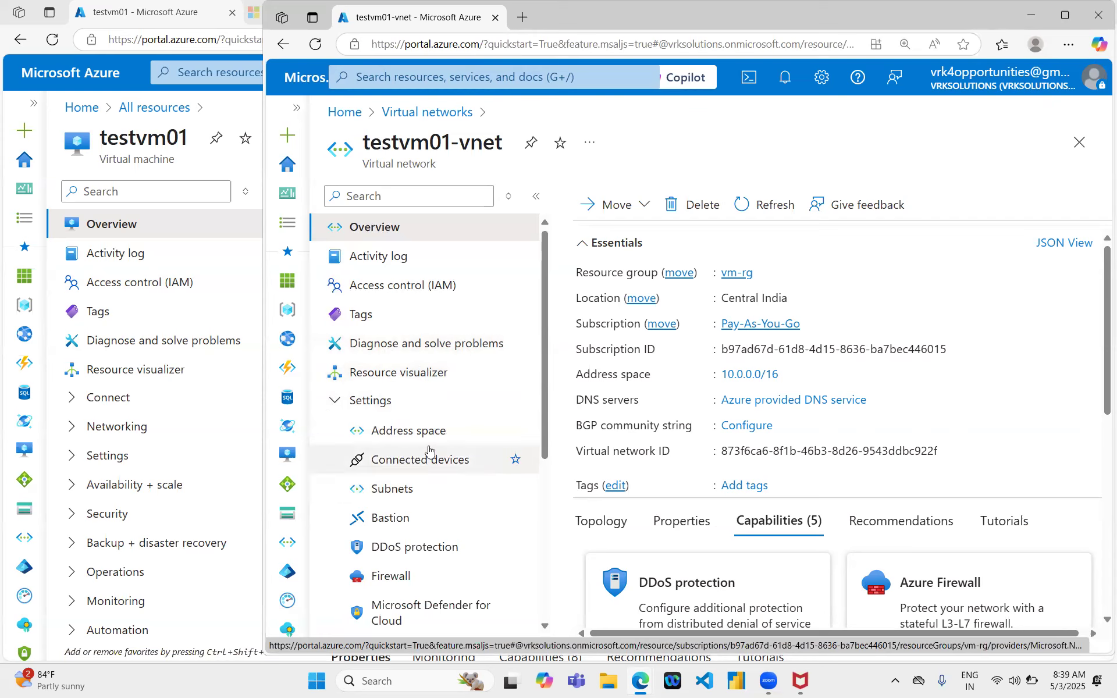
click(410, 431)
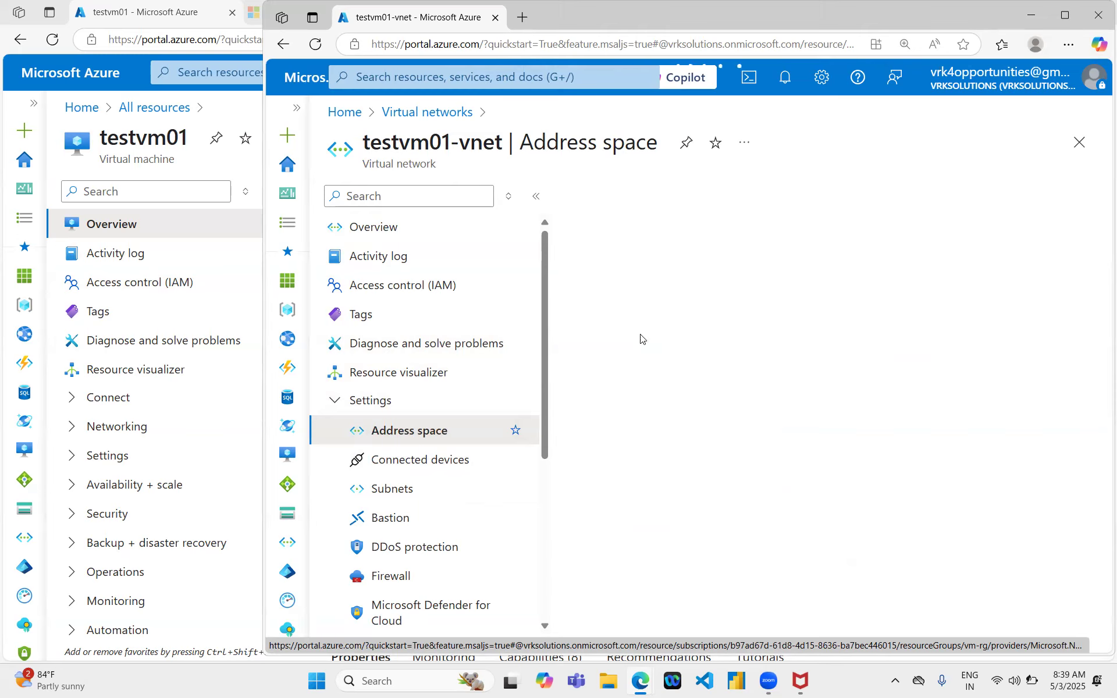
click(391, 460)
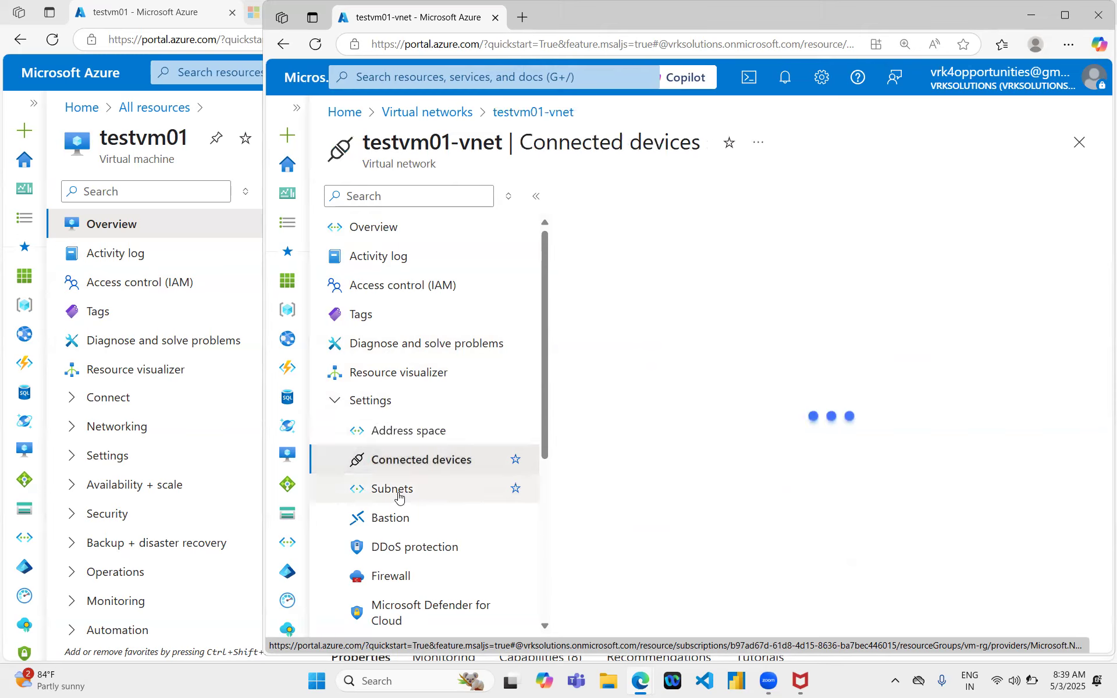
click(401, 492)
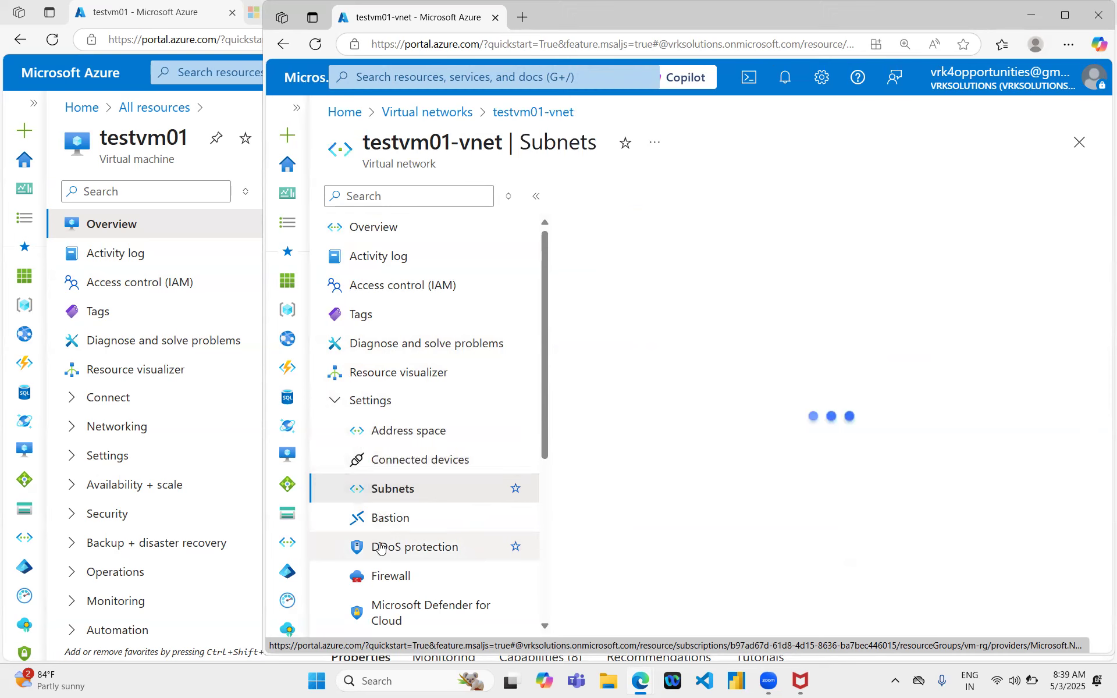
- Open the Connect page of testvm01 and review its connection details
click(133, 400)
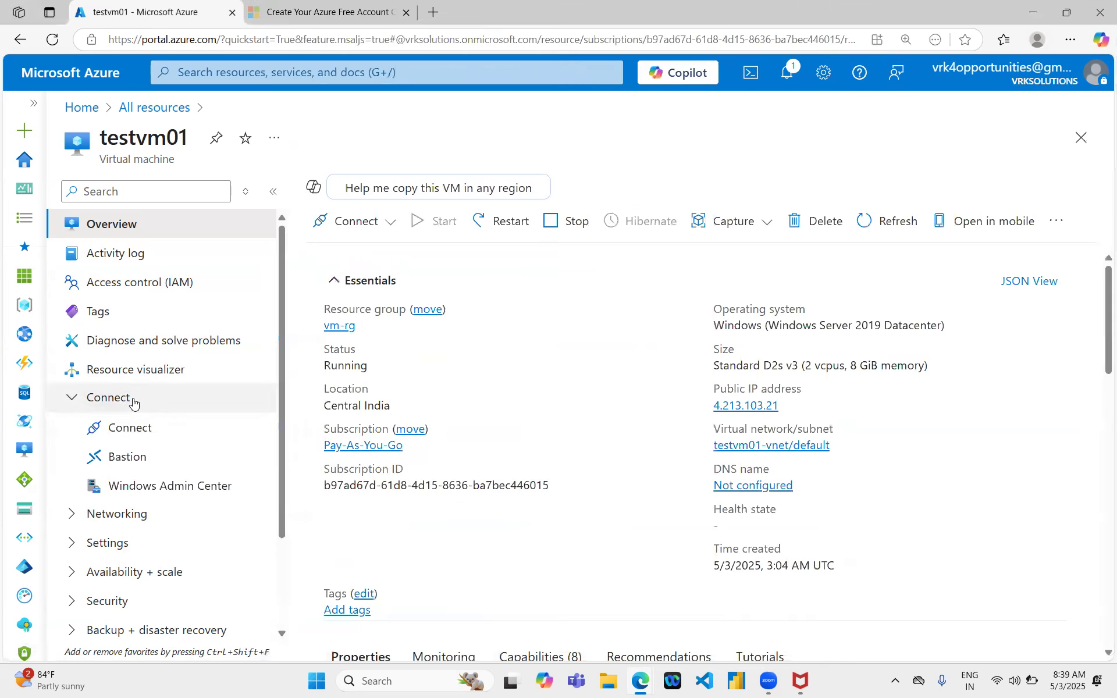
click(148, 429)
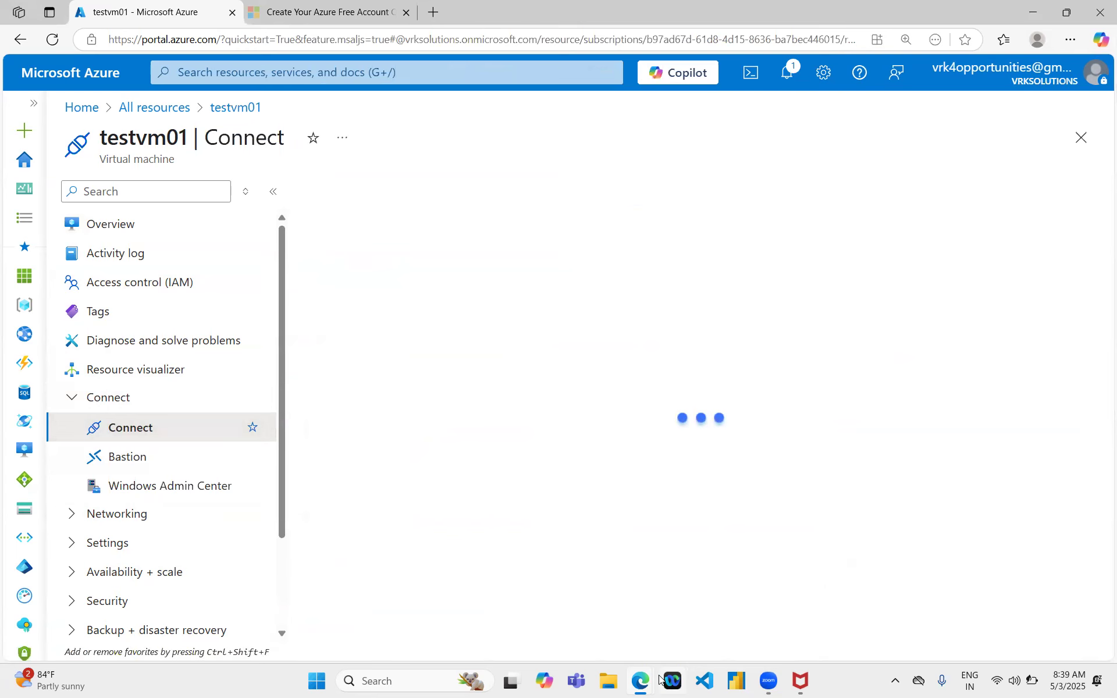
key(alt+Tab)
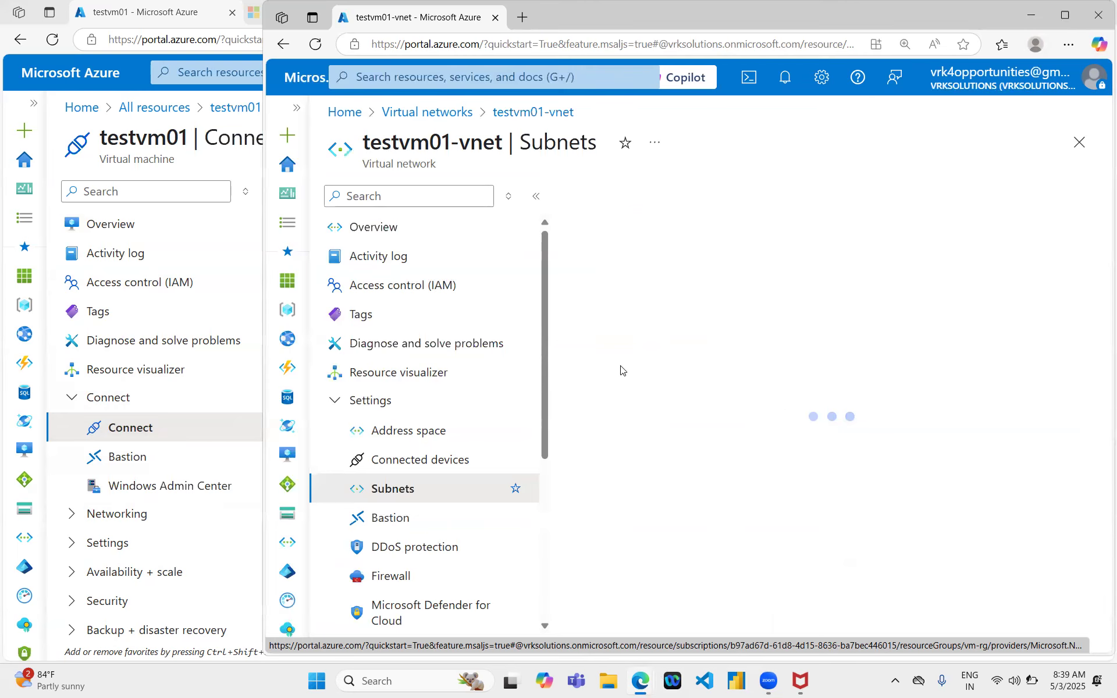
click(118, 544)
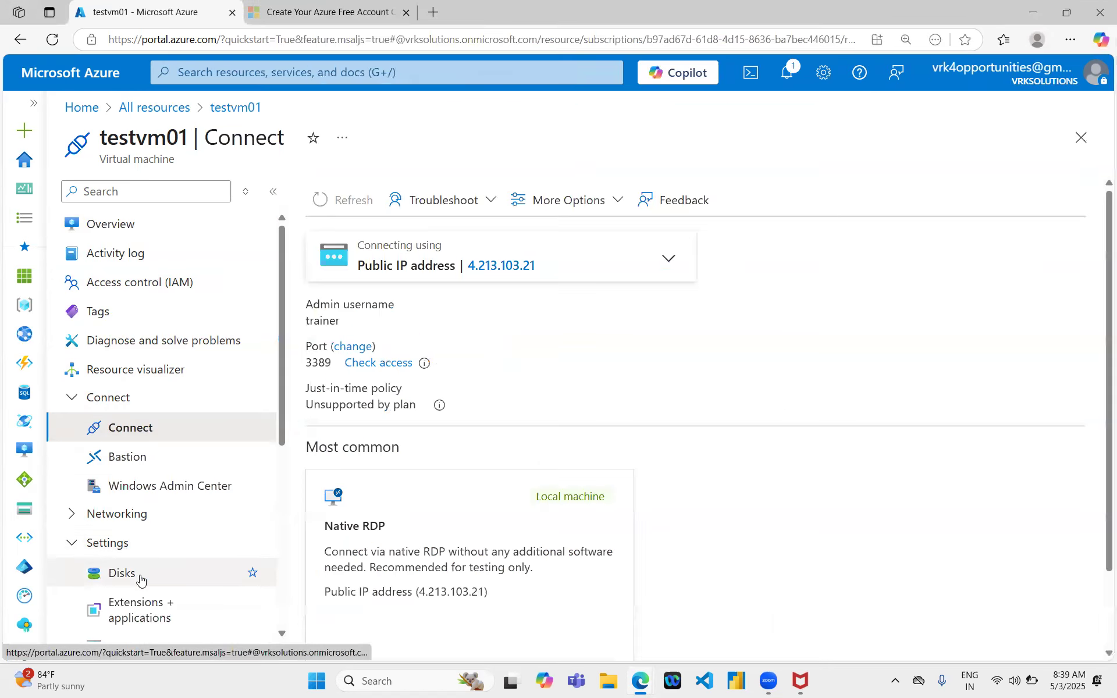
scroll(552, 335, down, 2)
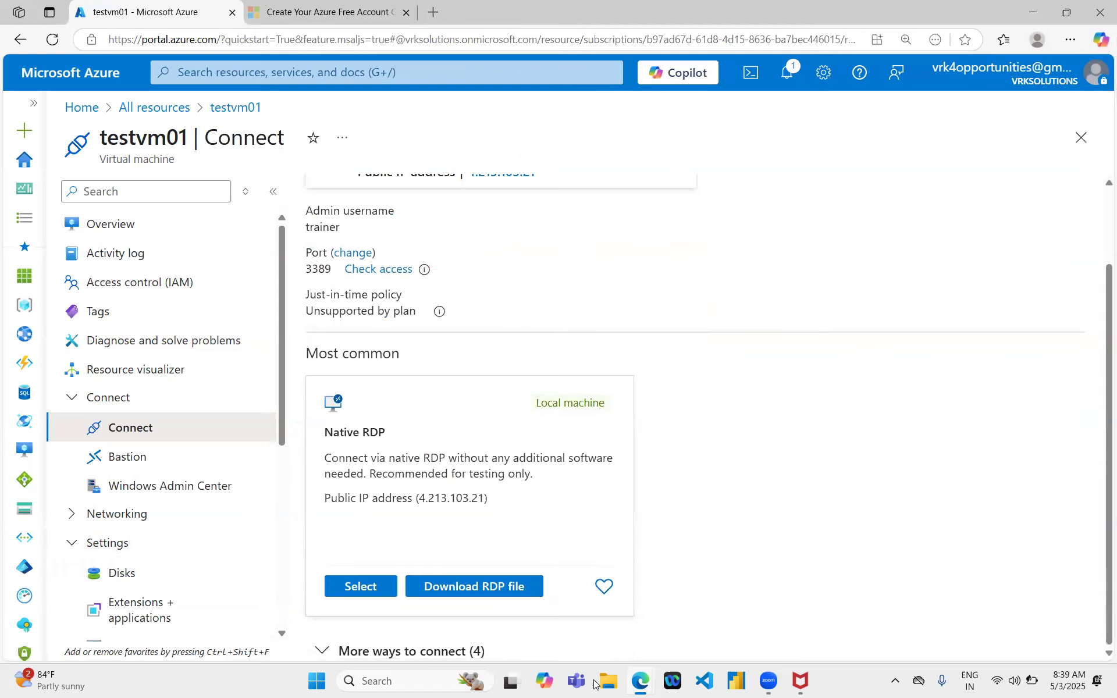
scroll(375, 332, up, 2)
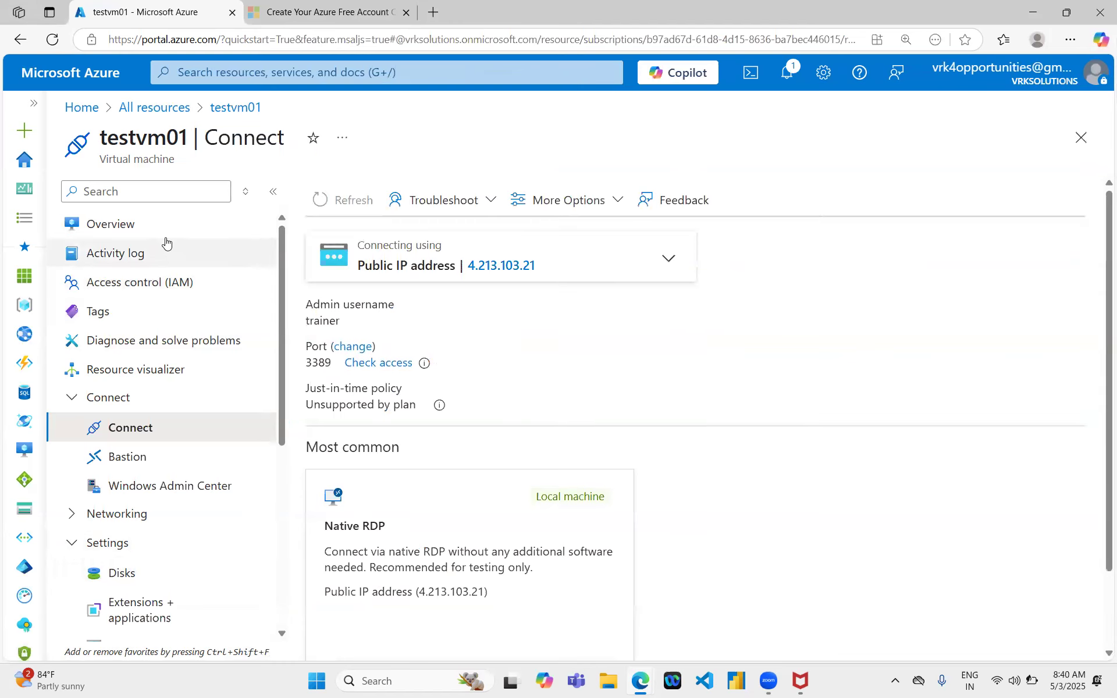
- Return to the testvm01 overview and scroll through its properties
click(161, 235)
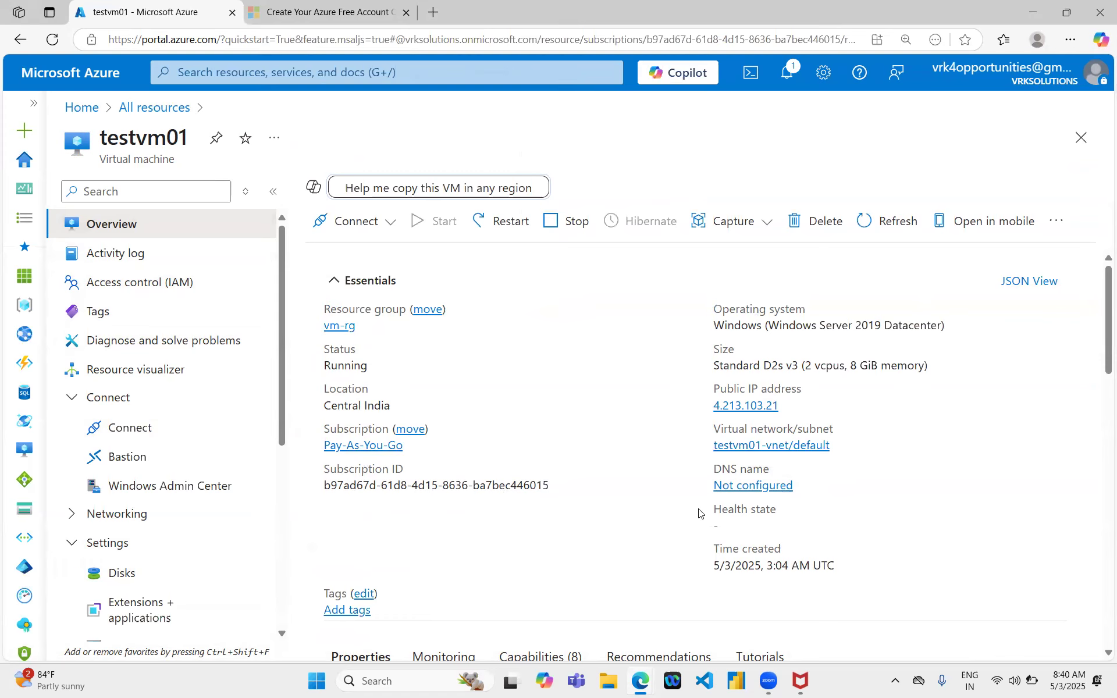
scroll(756, 494, down, 5)
scroll(698, 523, down, 3)
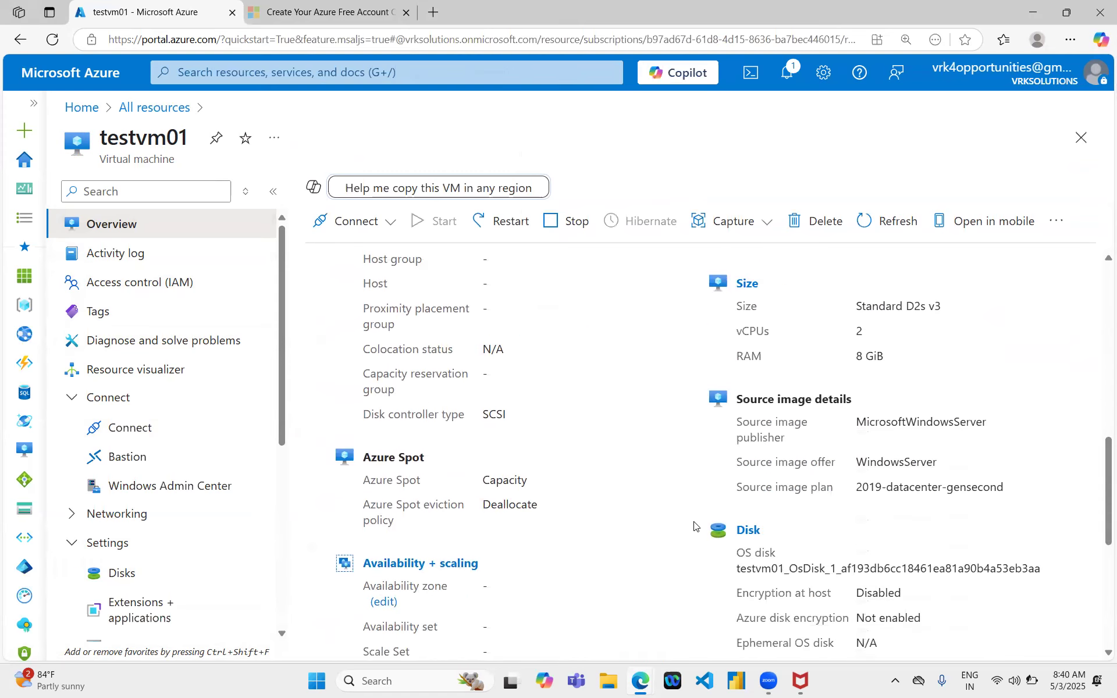
scroll(695, 527, up, 8)
- Review the virtual network's subnet list and return to its overview
mouse_move(641, 682)
click(688, 614)
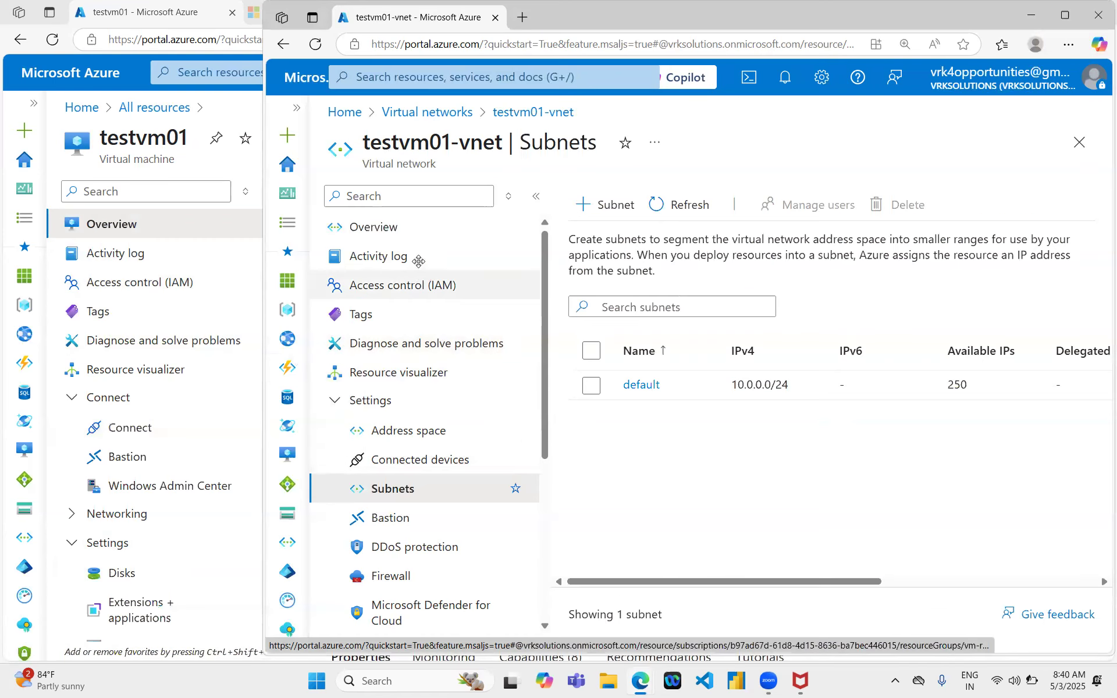
click(417, 230)
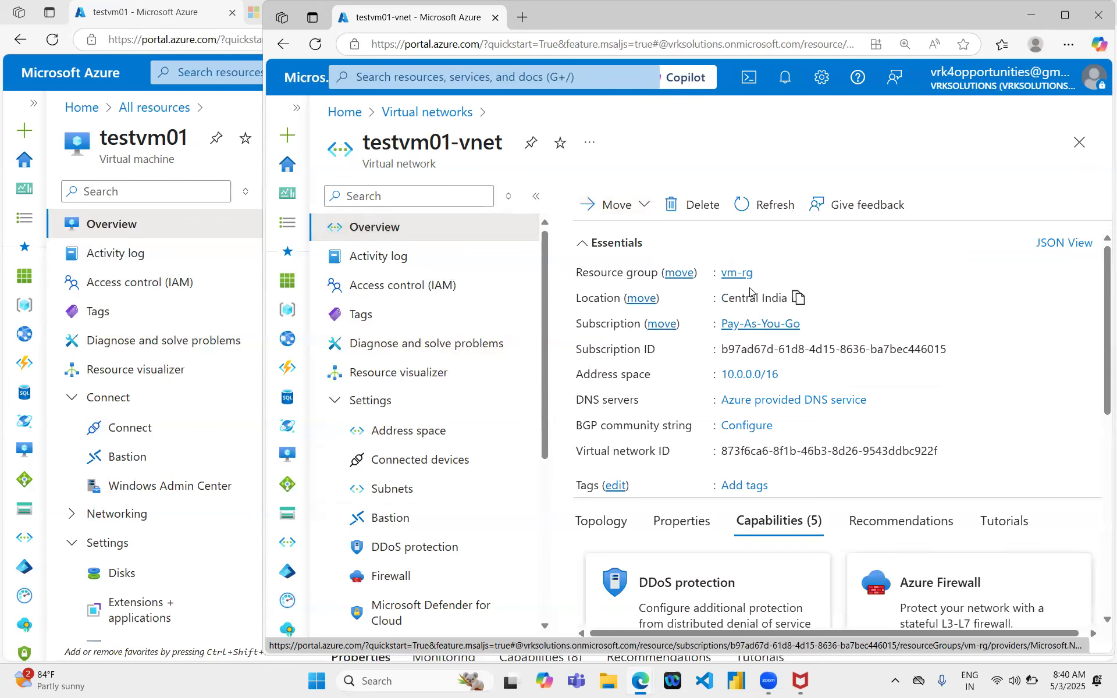
- Return to the portal home page in the testvm01 window
double_click(768, 27)
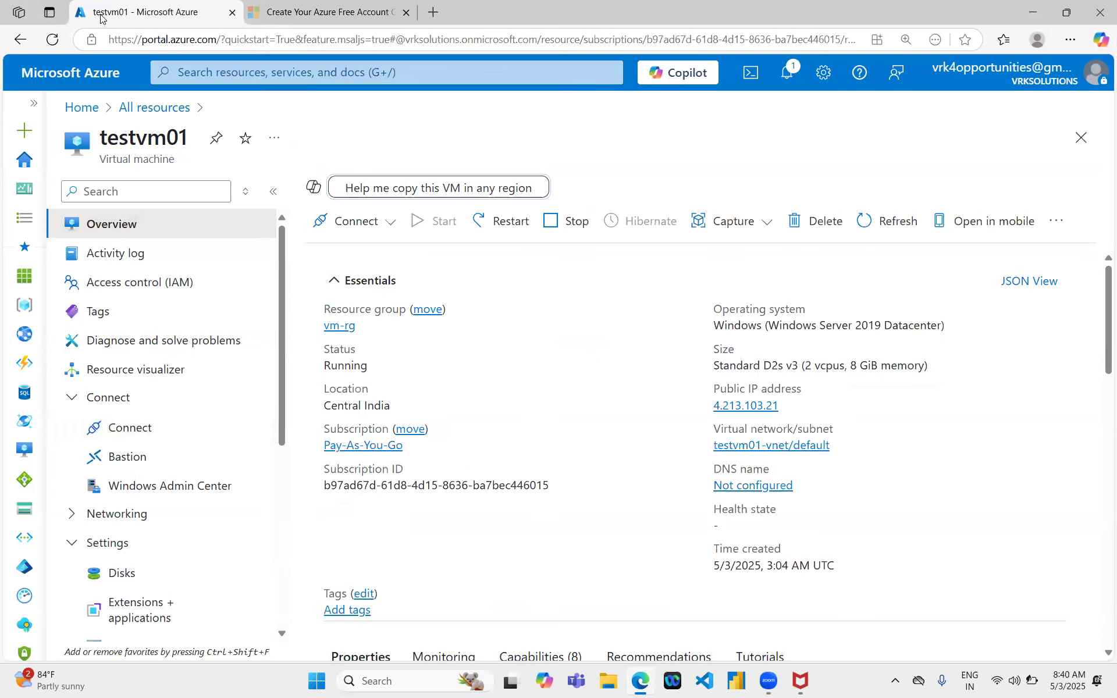
click(81, 107)
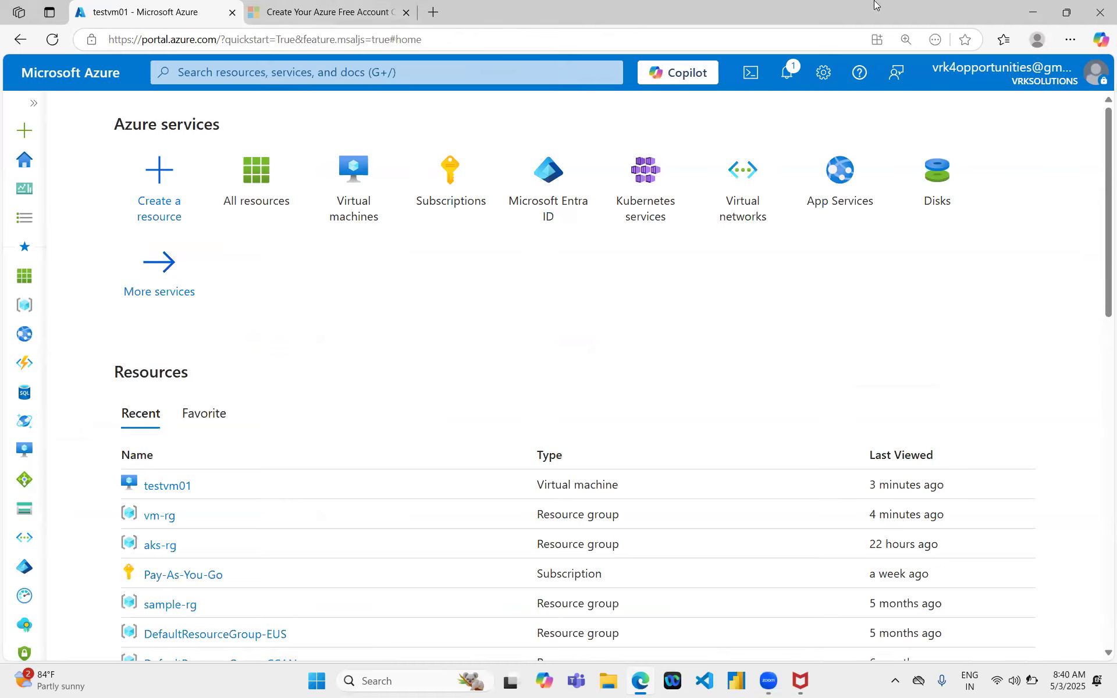
click(978, 74)
- Open portal.azure.com in a new browser tab
click(433, 11)
text(porta)
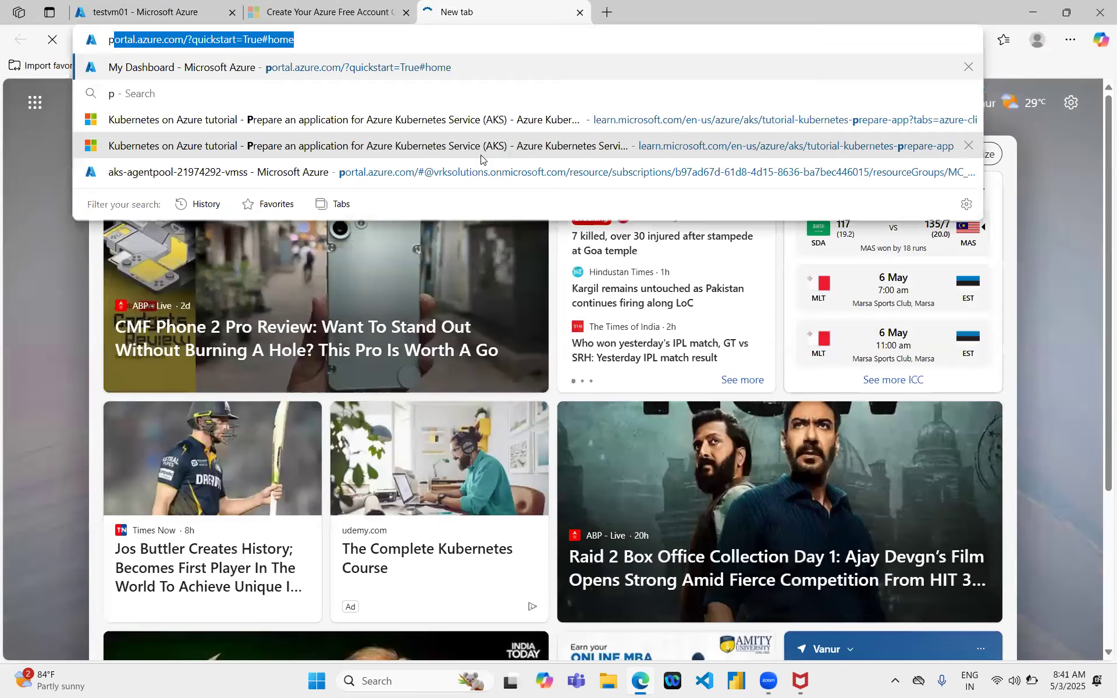
text(l.)
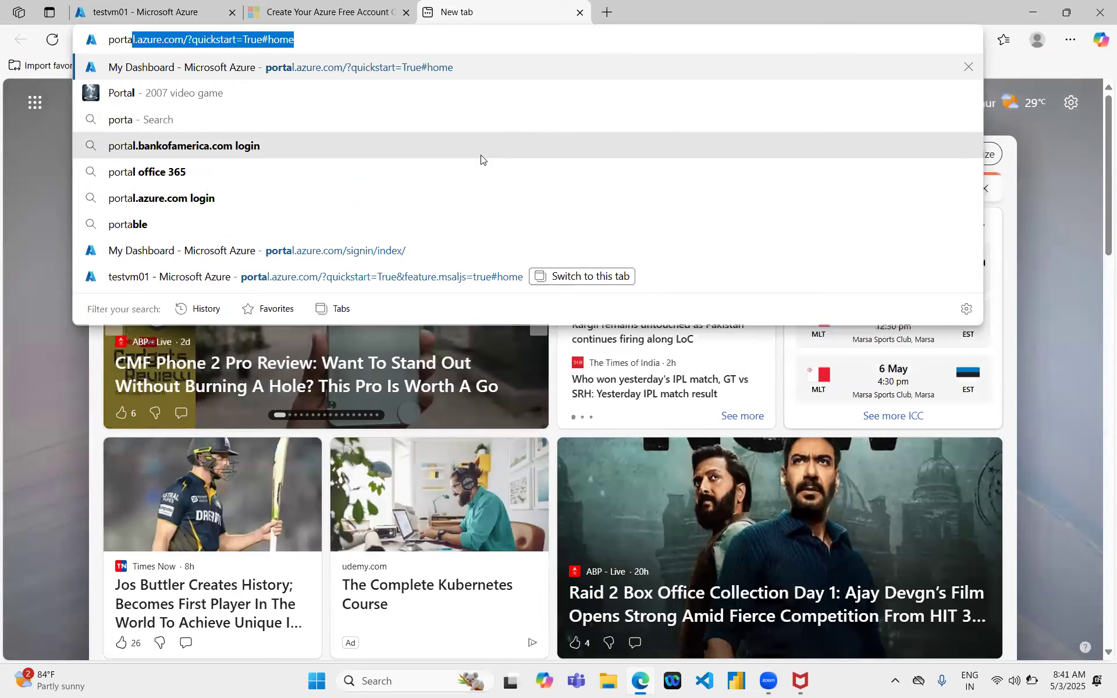
text(azujrec)
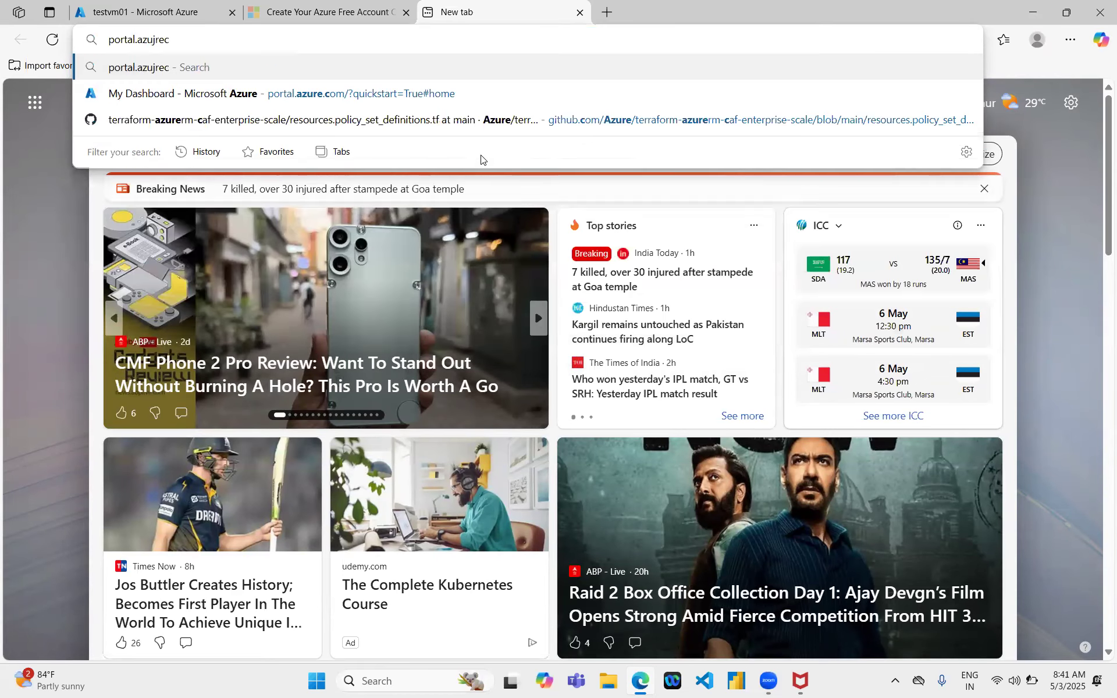
key(BackSpace)
key(BackSpace)
key(BackSpace)
key(BackSpace)
key(BackSpace)
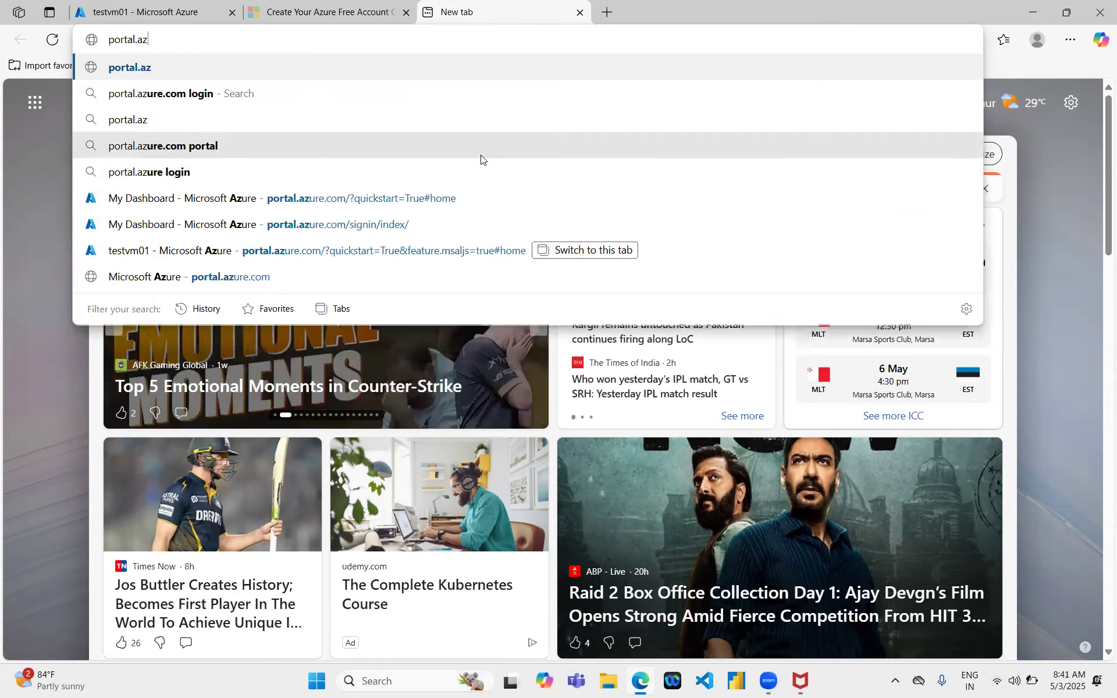
text(ure.com)
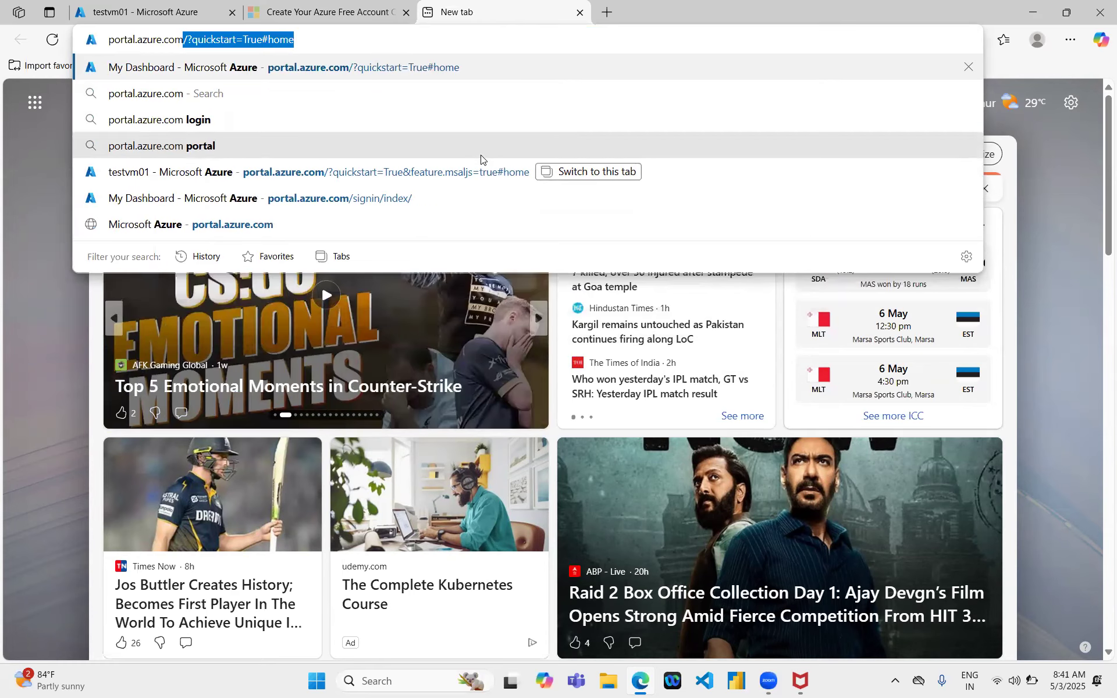
key(Delete)
key(Return)
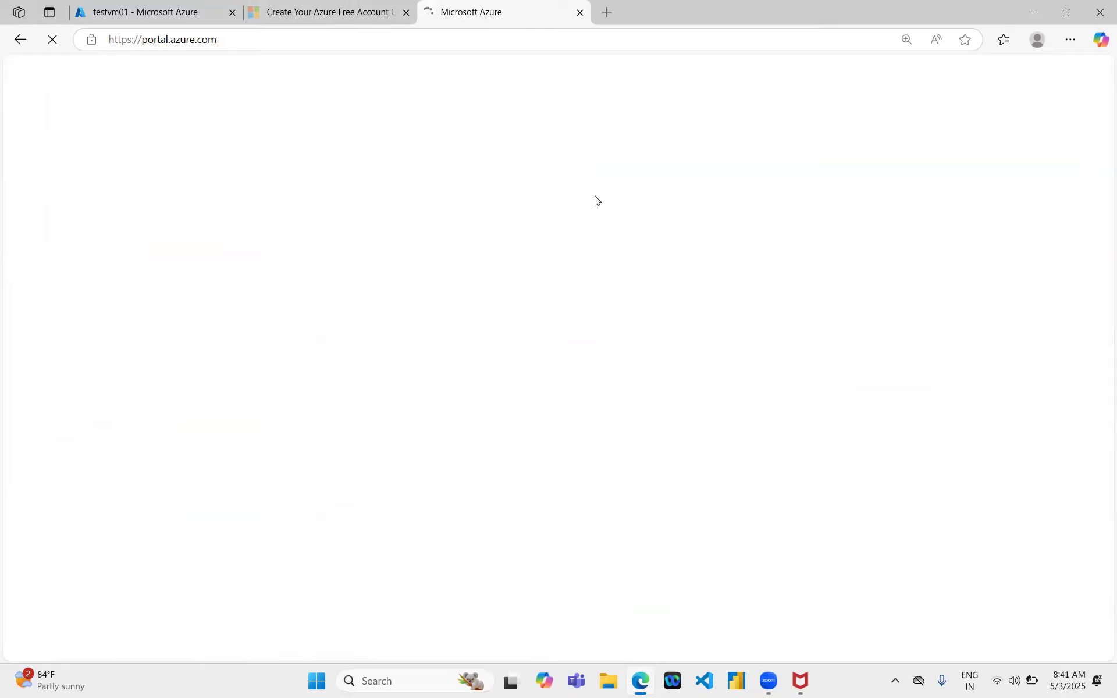
- Close the extra browser tabs, keeping only the portal home page tab
click(357, 7)
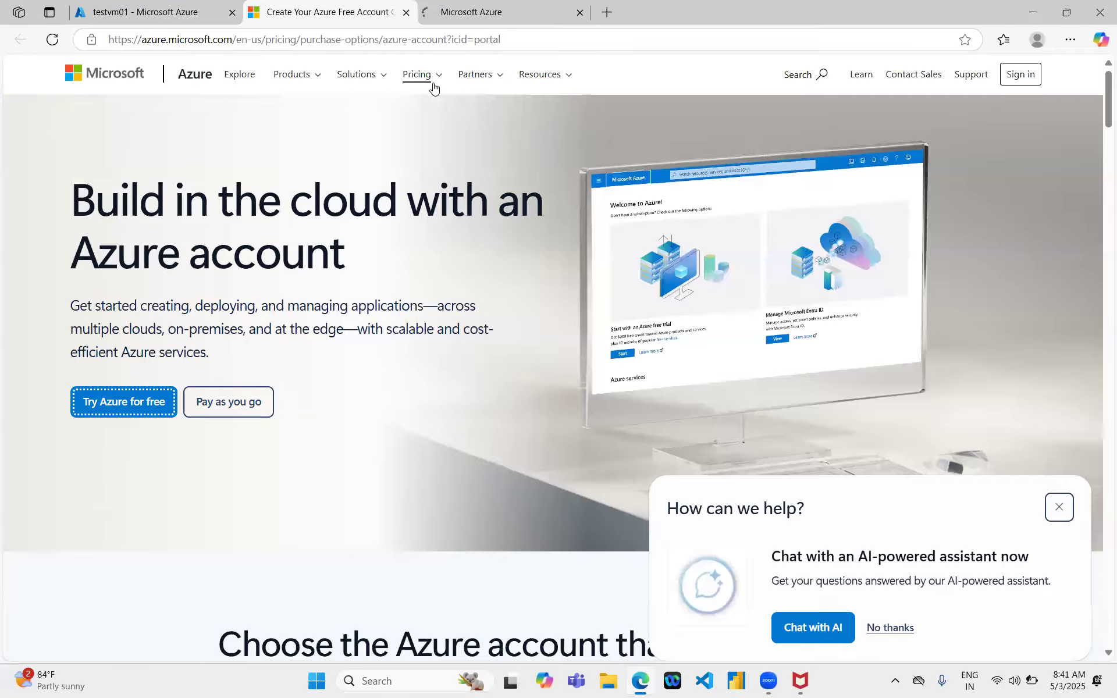
click(489, 7)
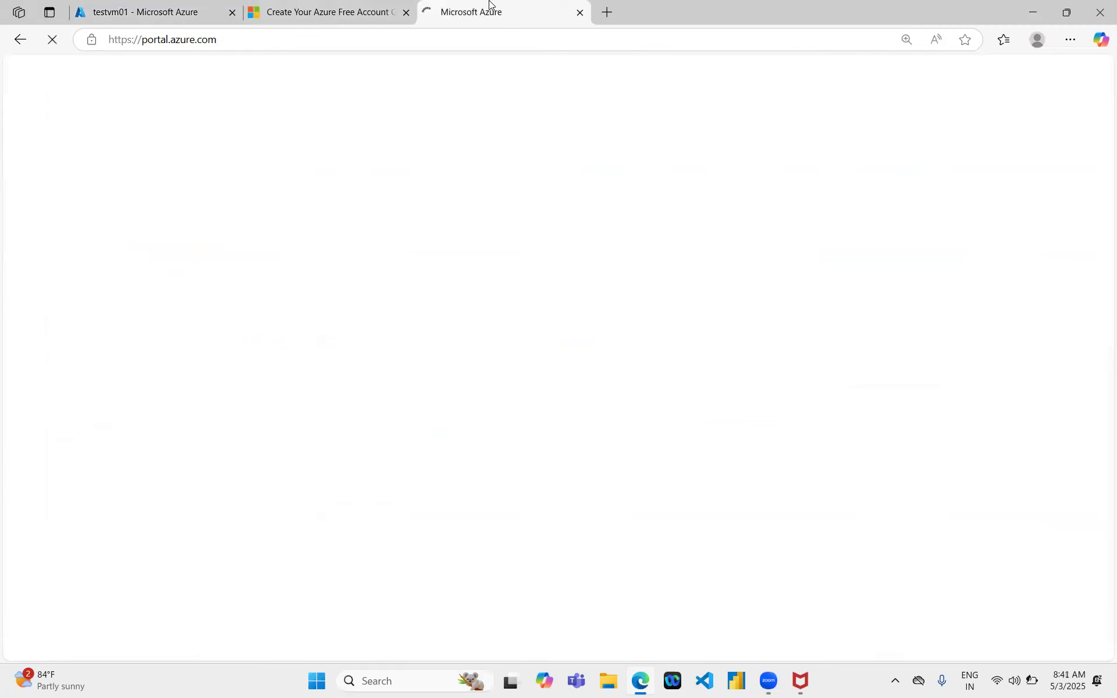
click(379, 8)
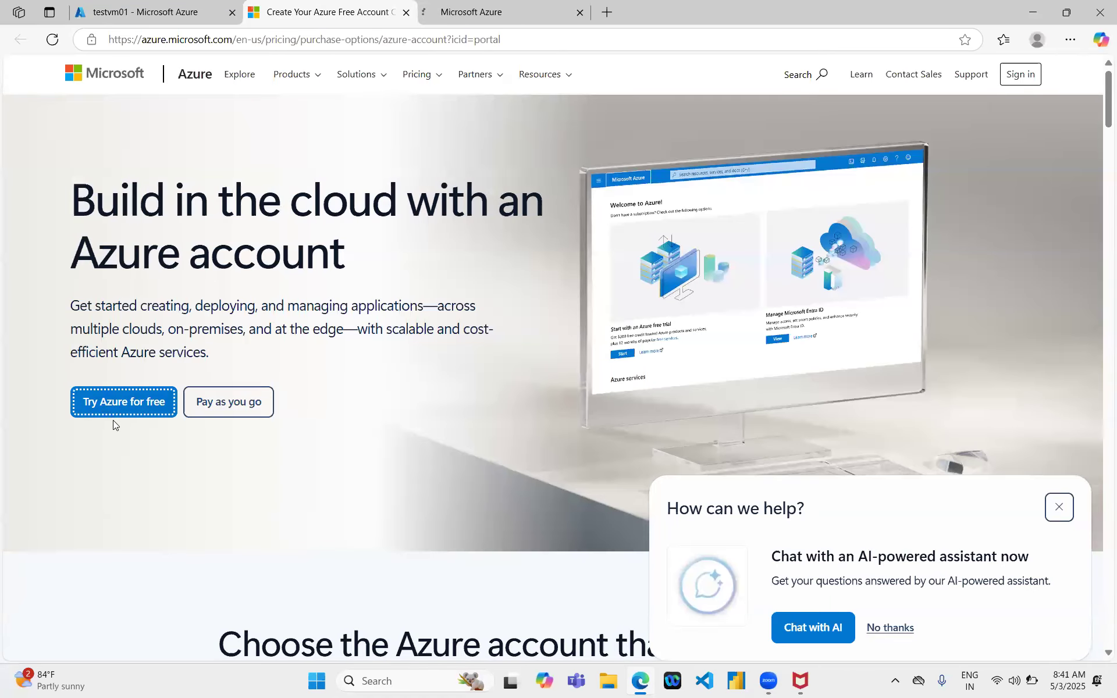
click(456, 21)
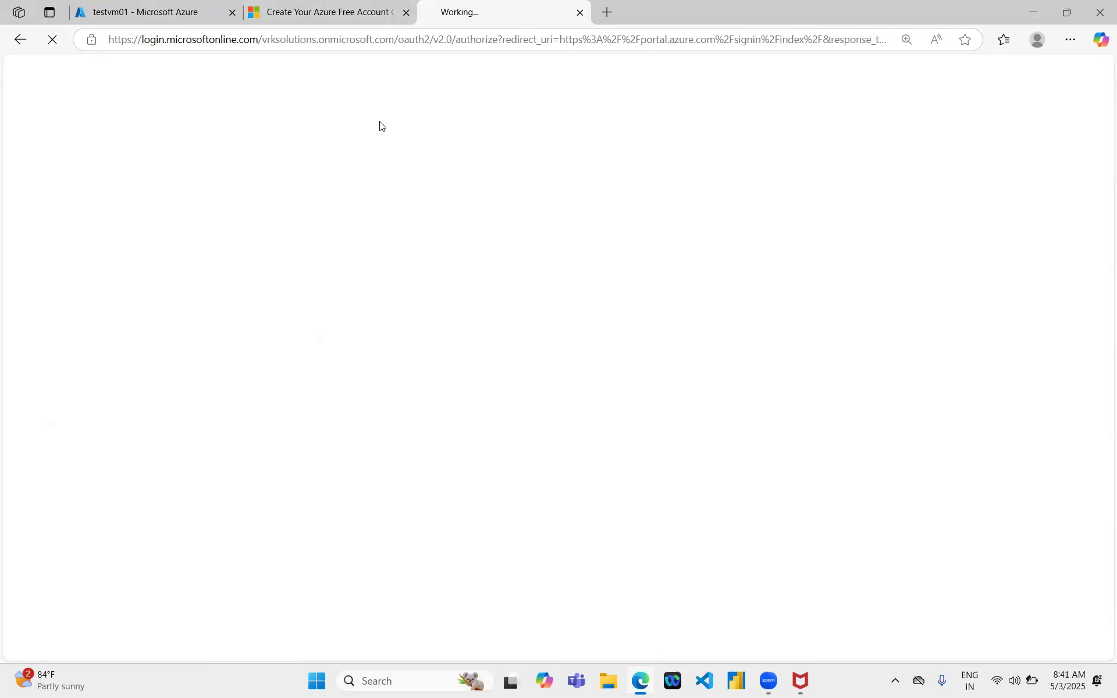
key(ctrl+w)
key(ctrl+w)
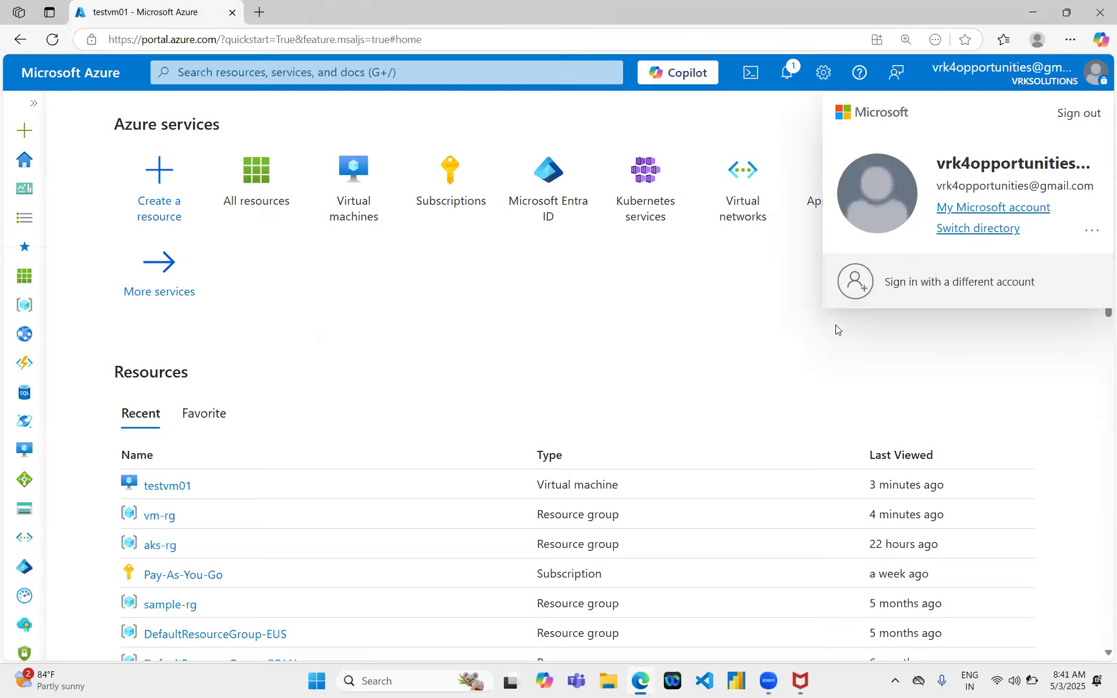
click(650, 321)
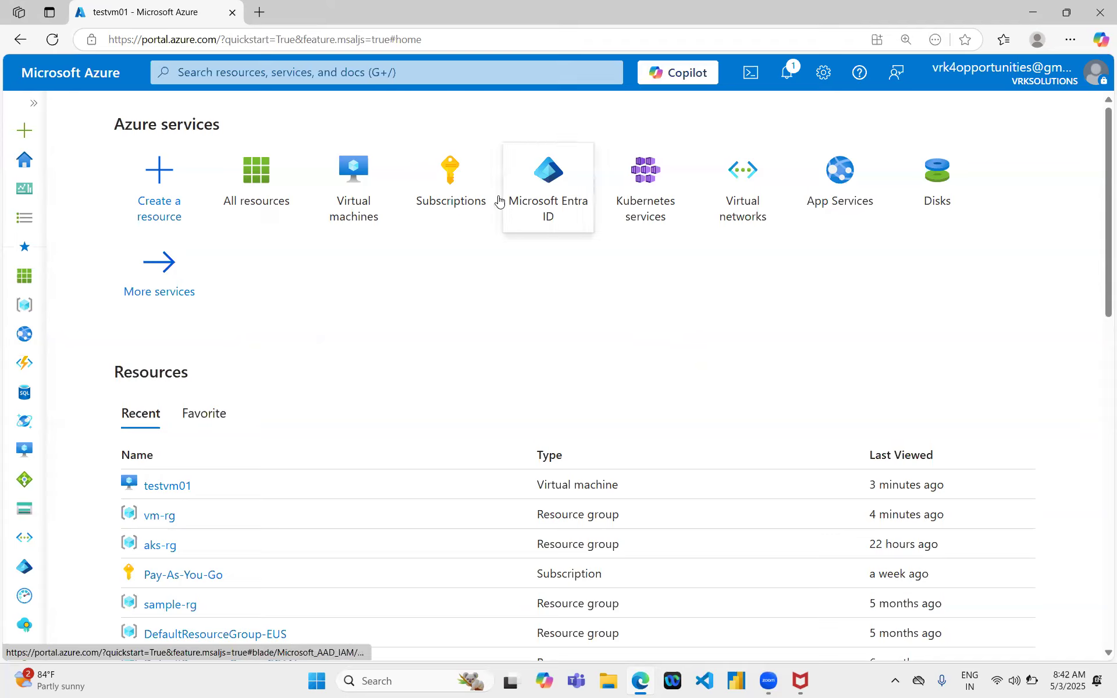
mouse_move(408, 219)
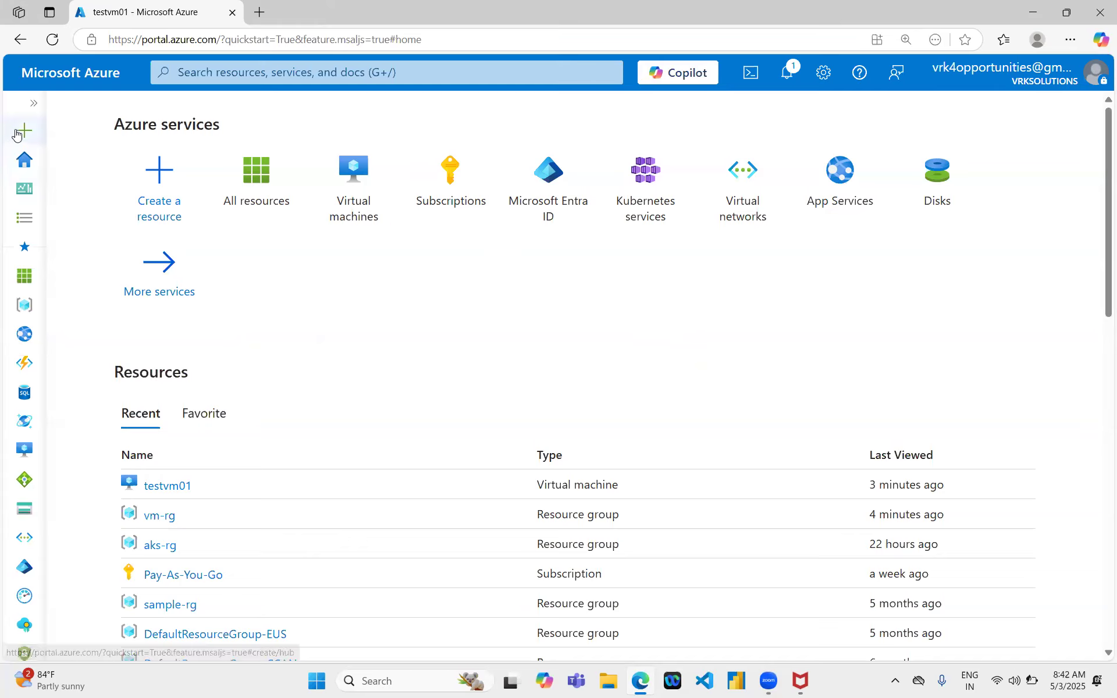
- Open the All services page from the portal menu
click(26, 105)
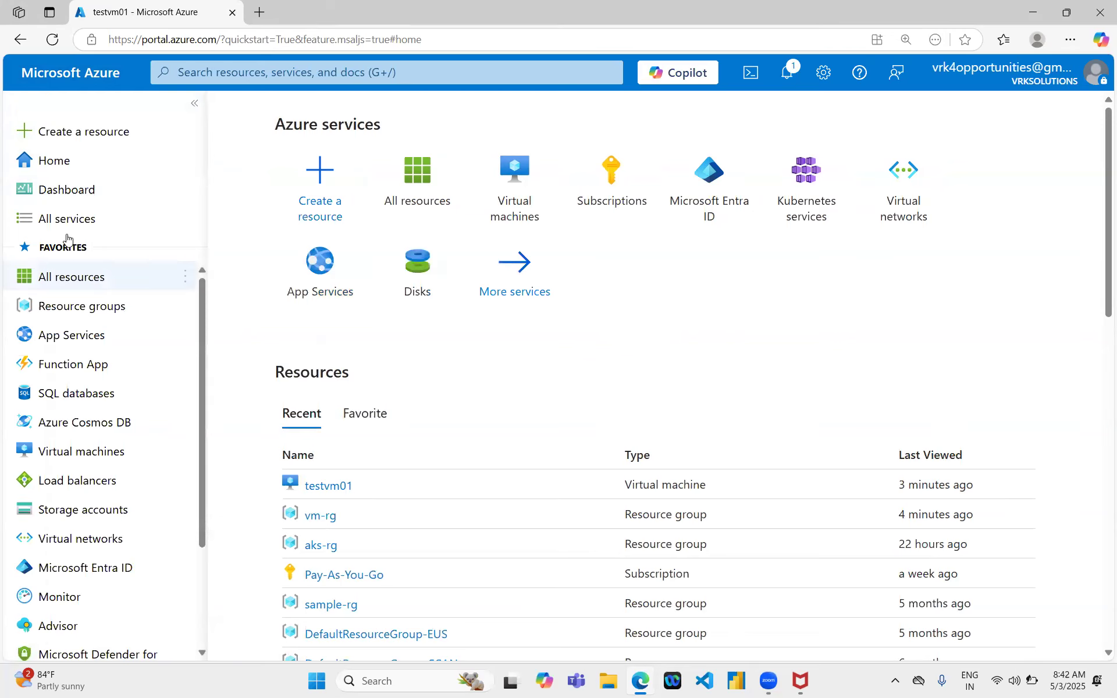
click(104, 224)
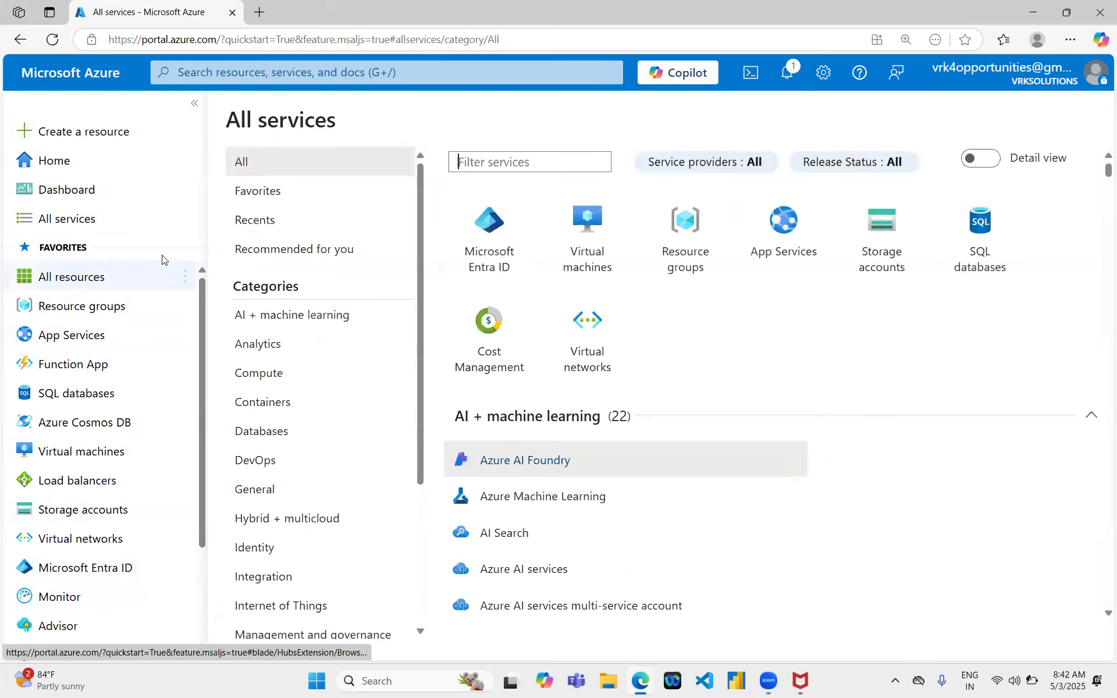
click(185, 107)
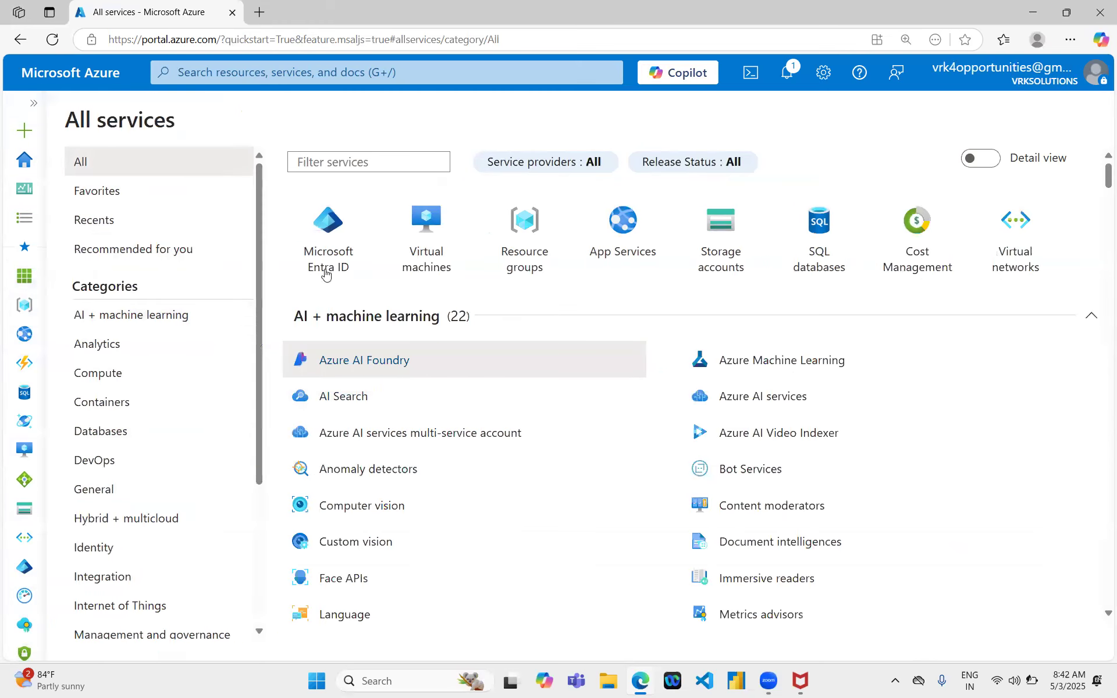
- Browse the services listed under the AI + machine learning and Analytics categories
click(131, 317)
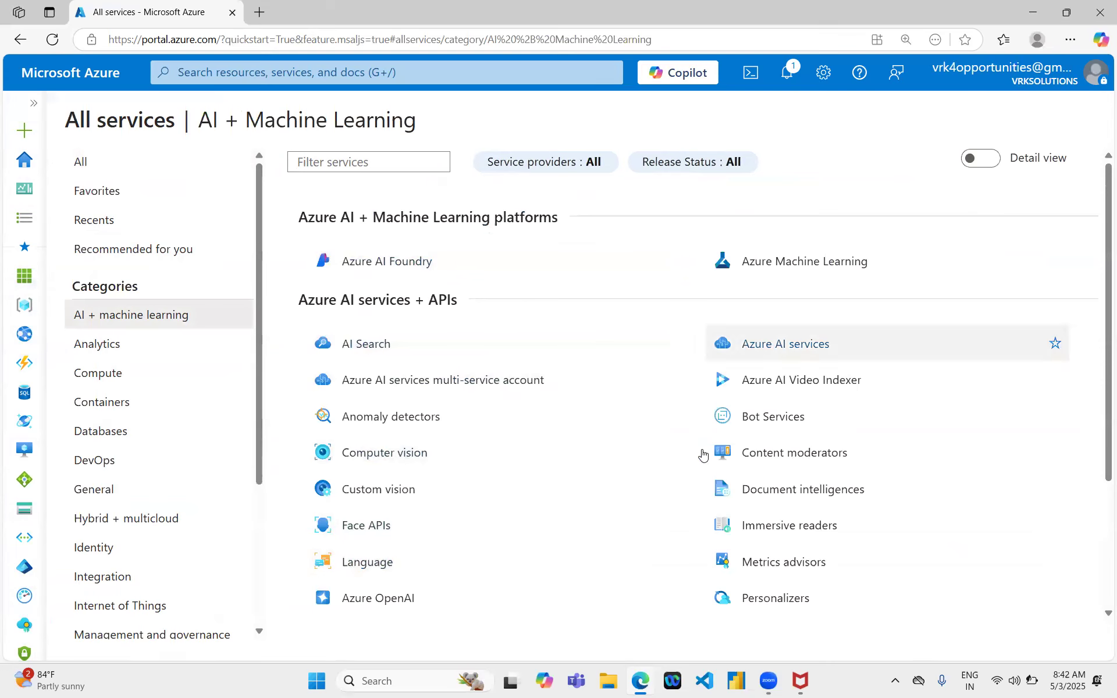
scroll(579, 524, down, 3)
scroll(572, 541, up, 3)
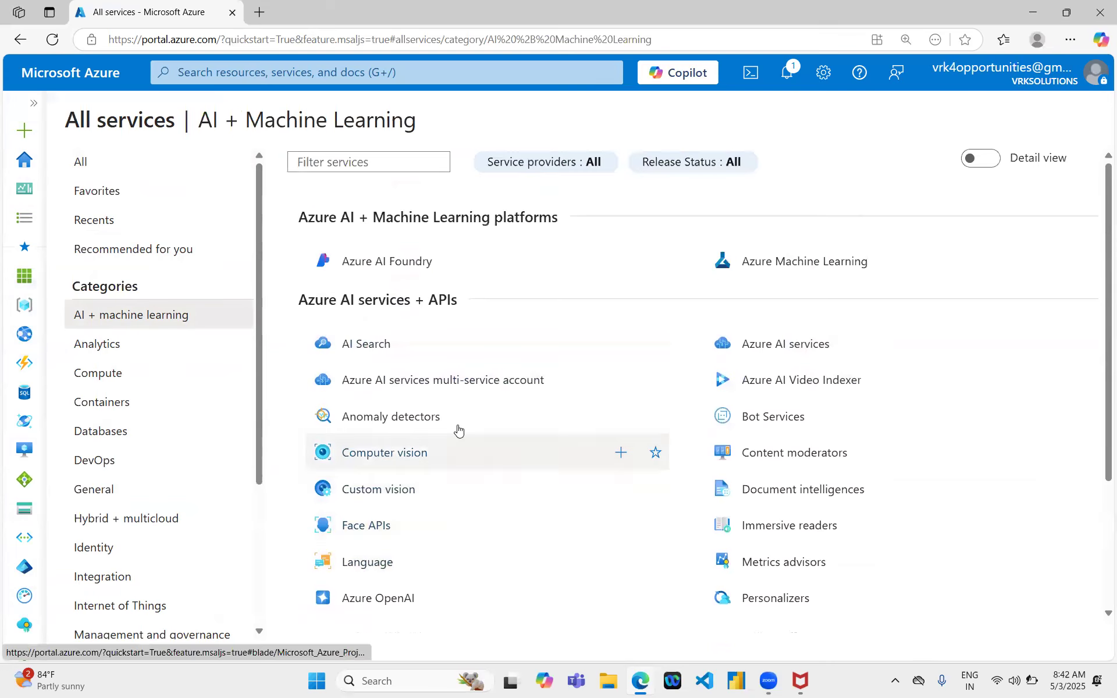
click(150, 351)
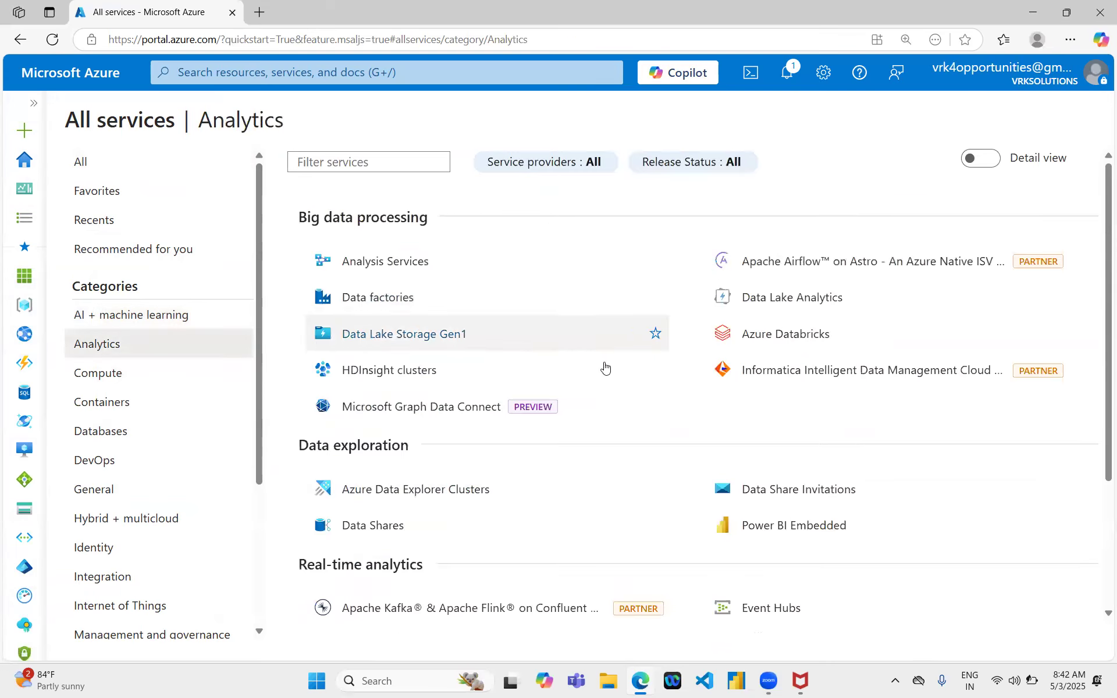
scroll(558, 501, down, 1)
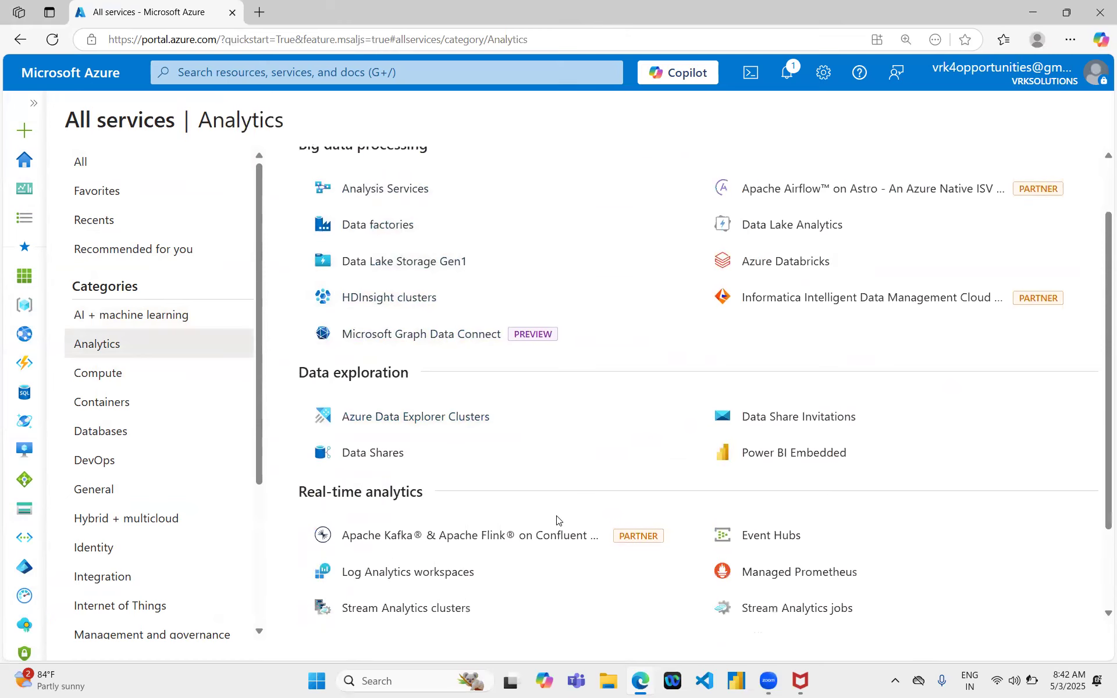
scroll(558, 520, up, 1)
click(131, 319)
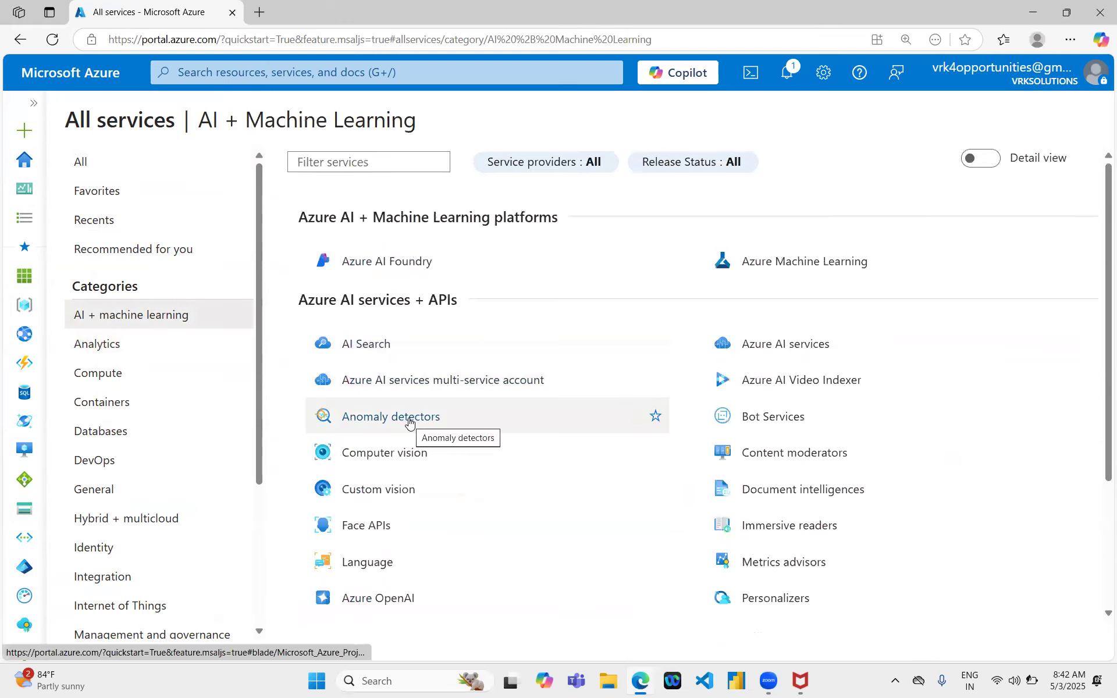
mouse_move(410, 422)
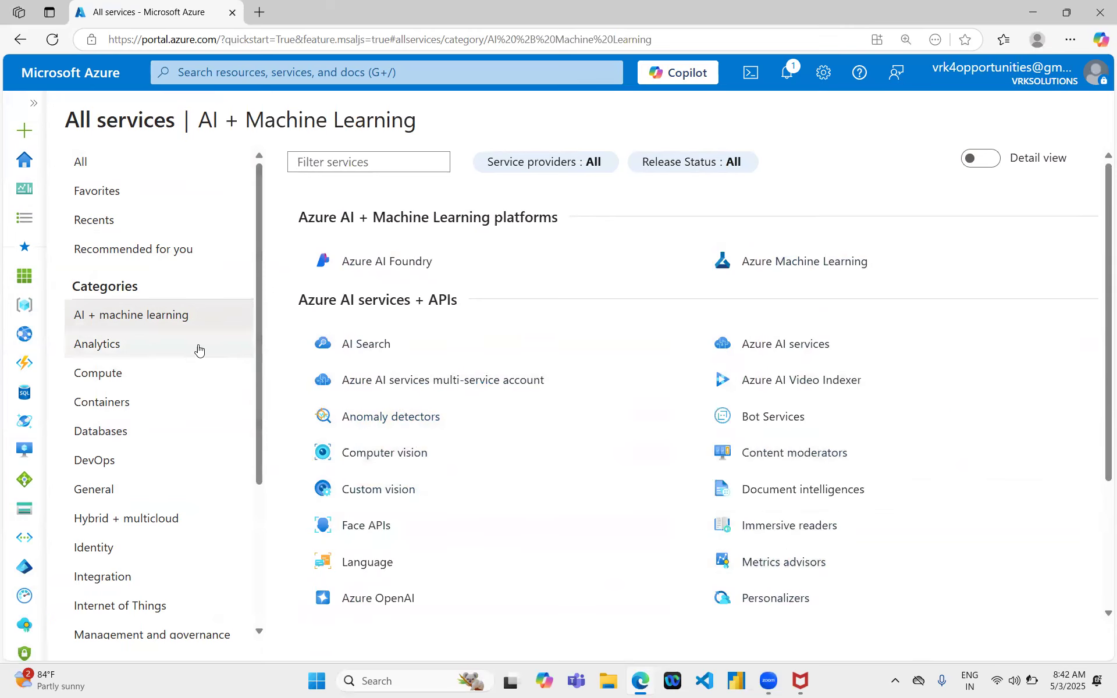
- Browse the services listed under the Analytics, Compute, Containers and Databases categories
click(165, 351)
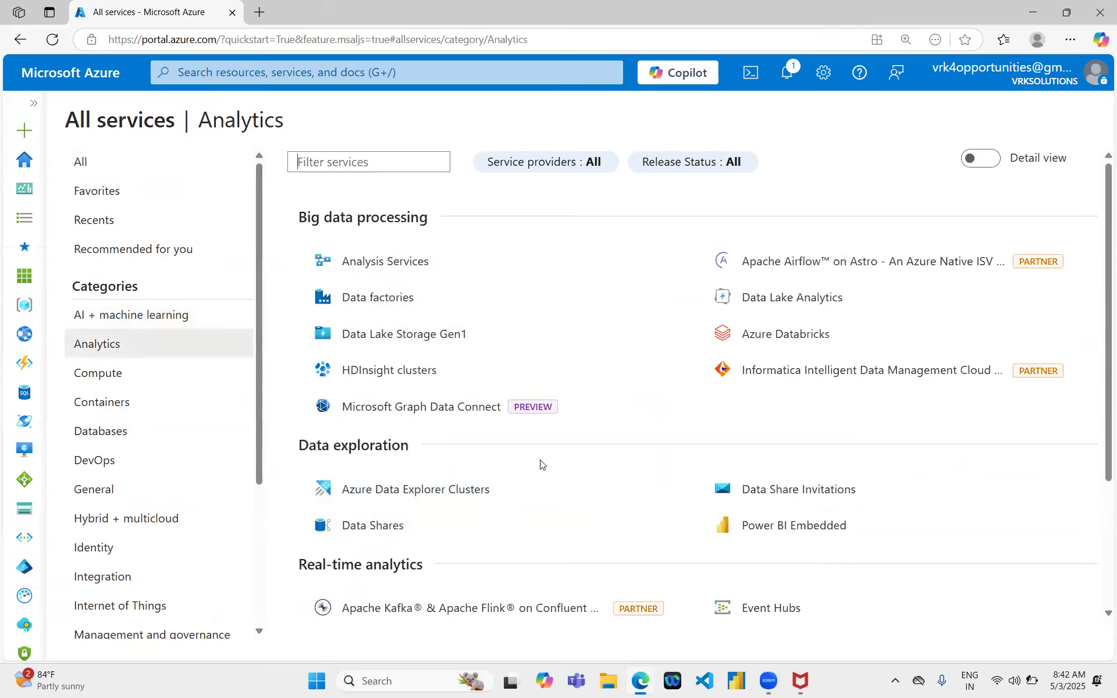
click(119, 369)
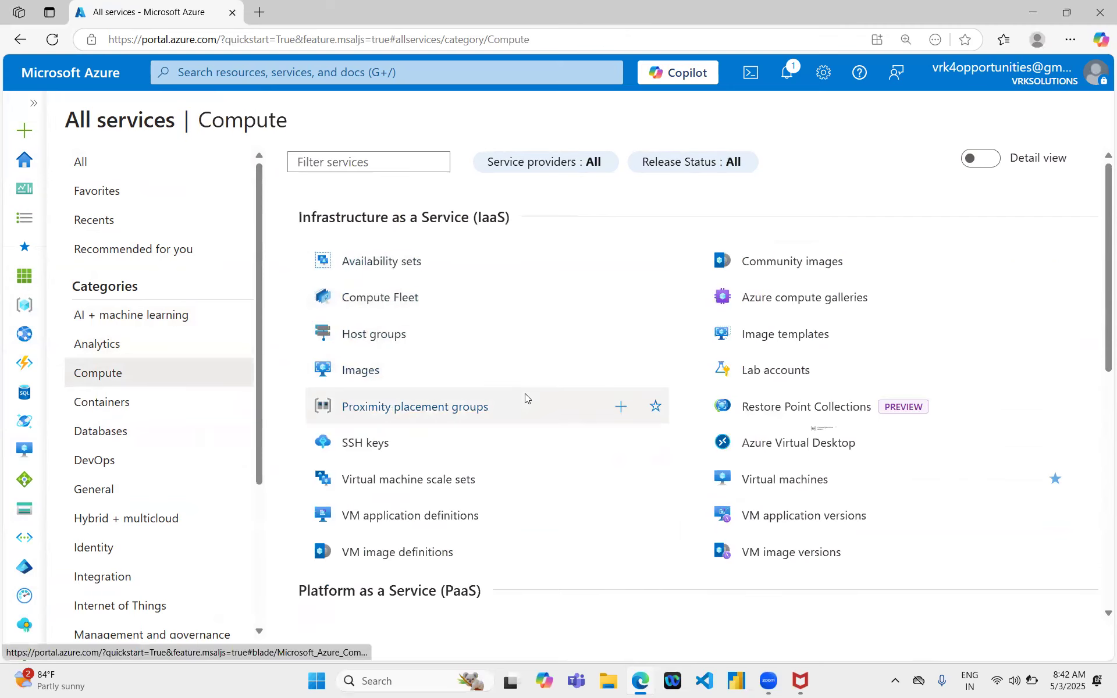
mouse_move(525, 398)
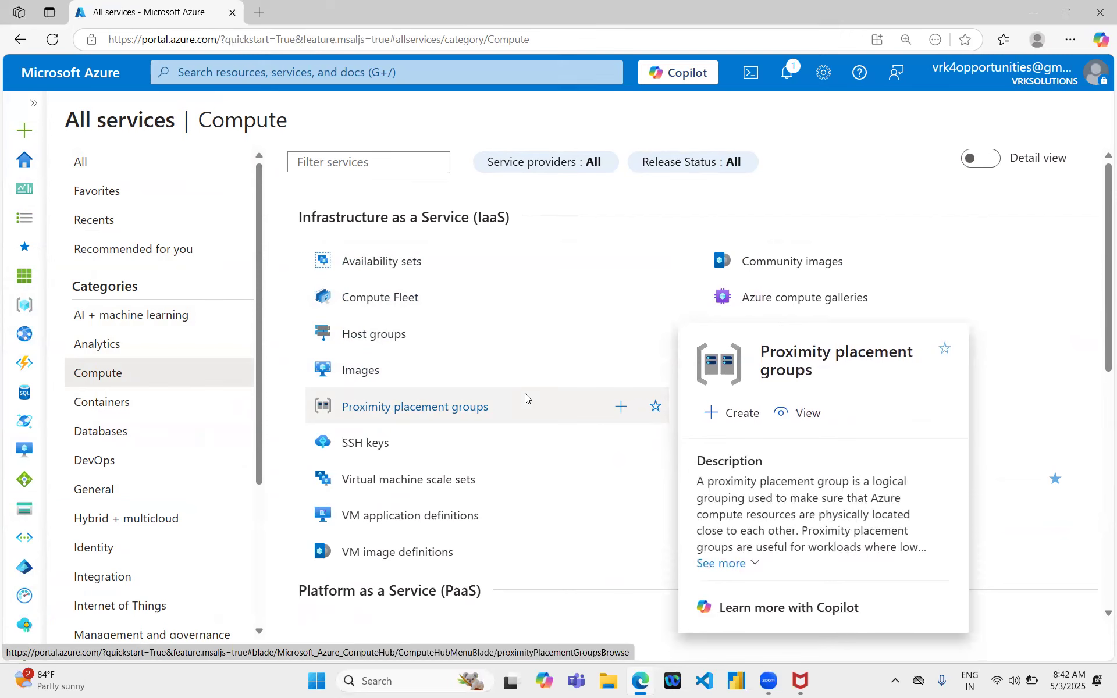
click(132, 400)
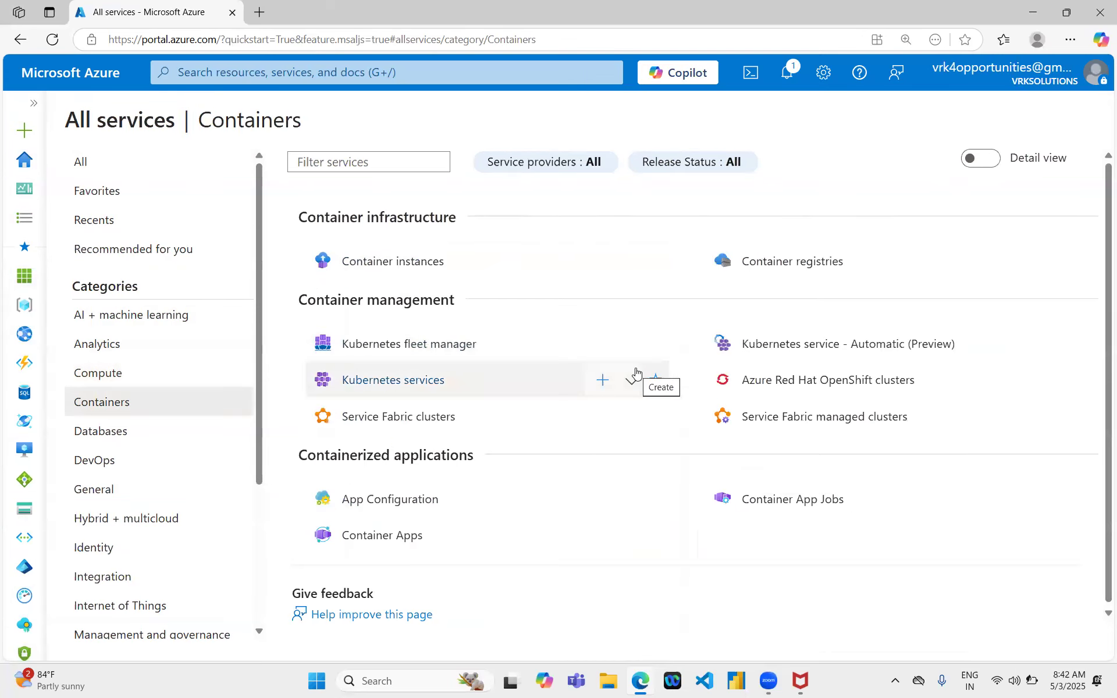
mouse_move(637, 374)
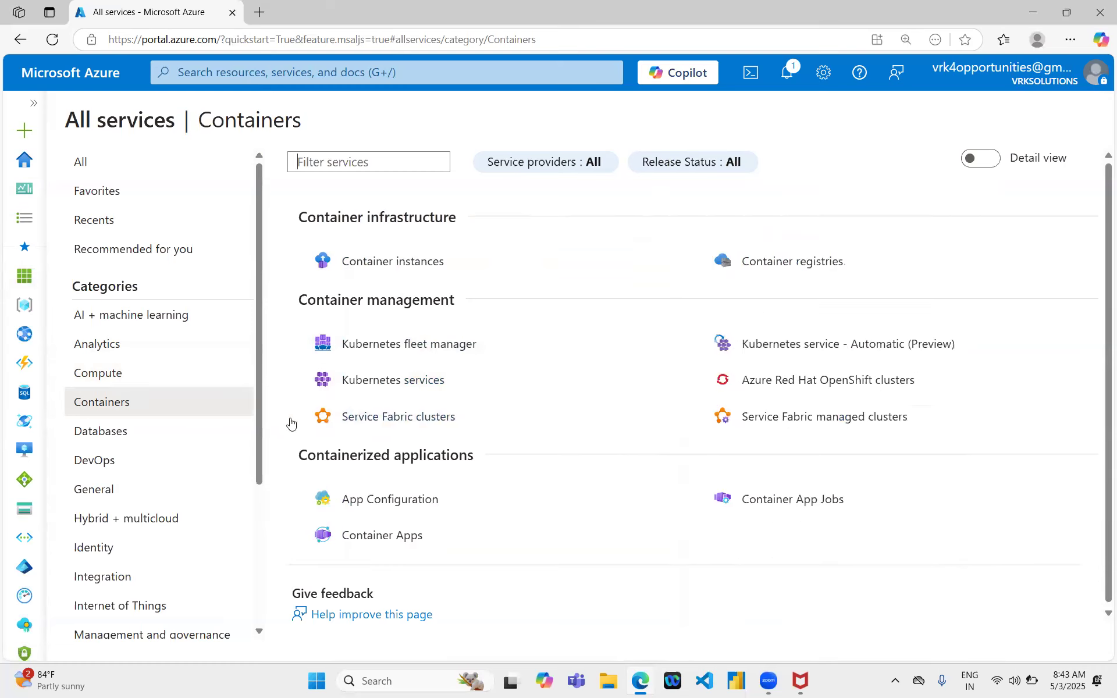
click(112, 431)
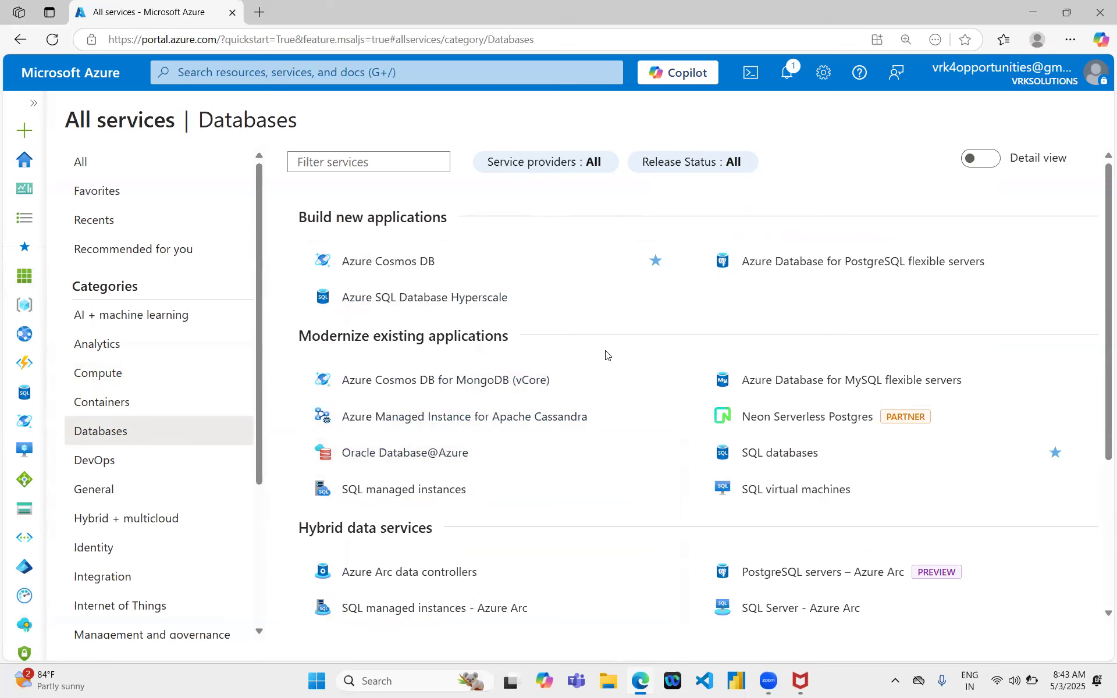
scroll(550, 265, down, 3)
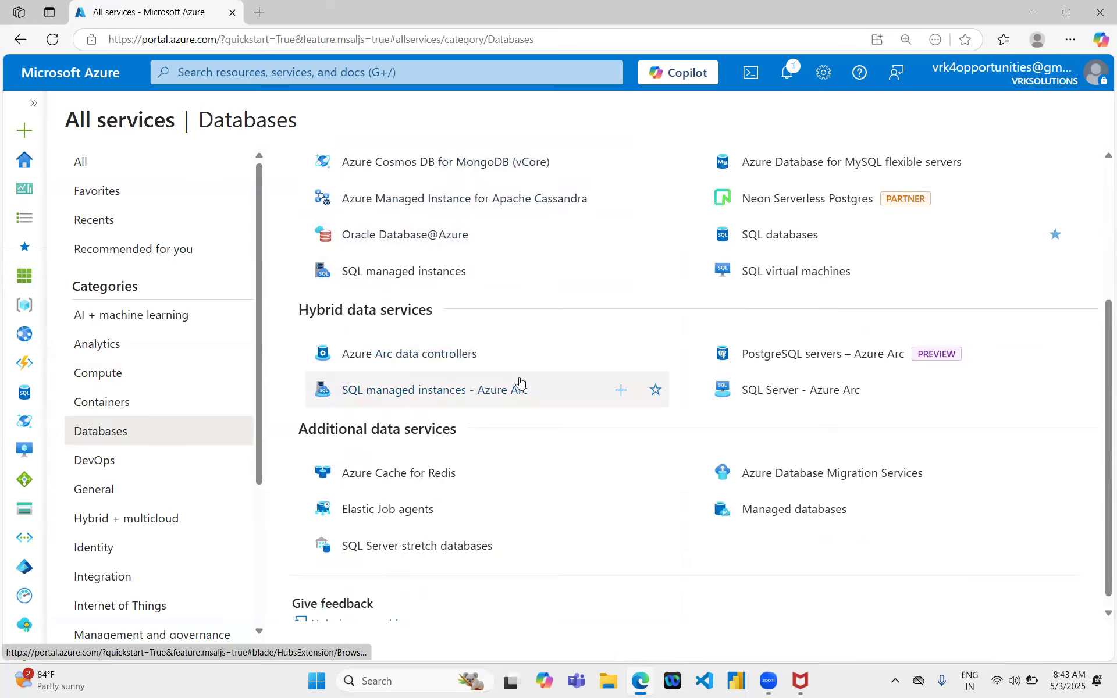
mouse_move(520, 382)
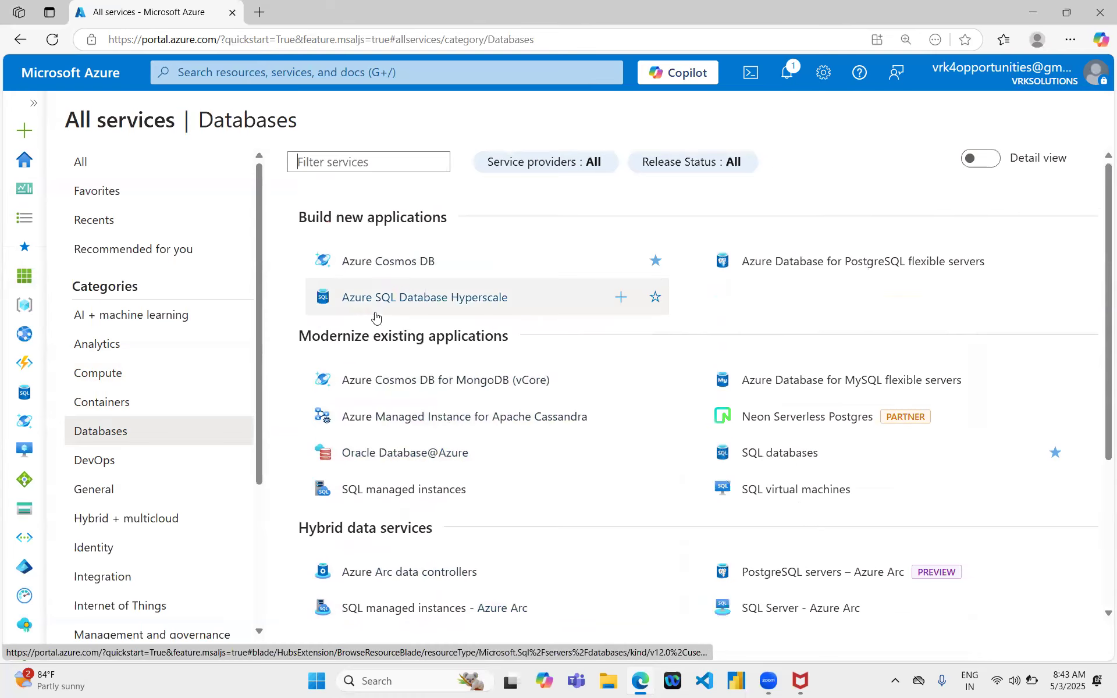
scroll(381, 299, up, 3)
mouse_move(383, 307)
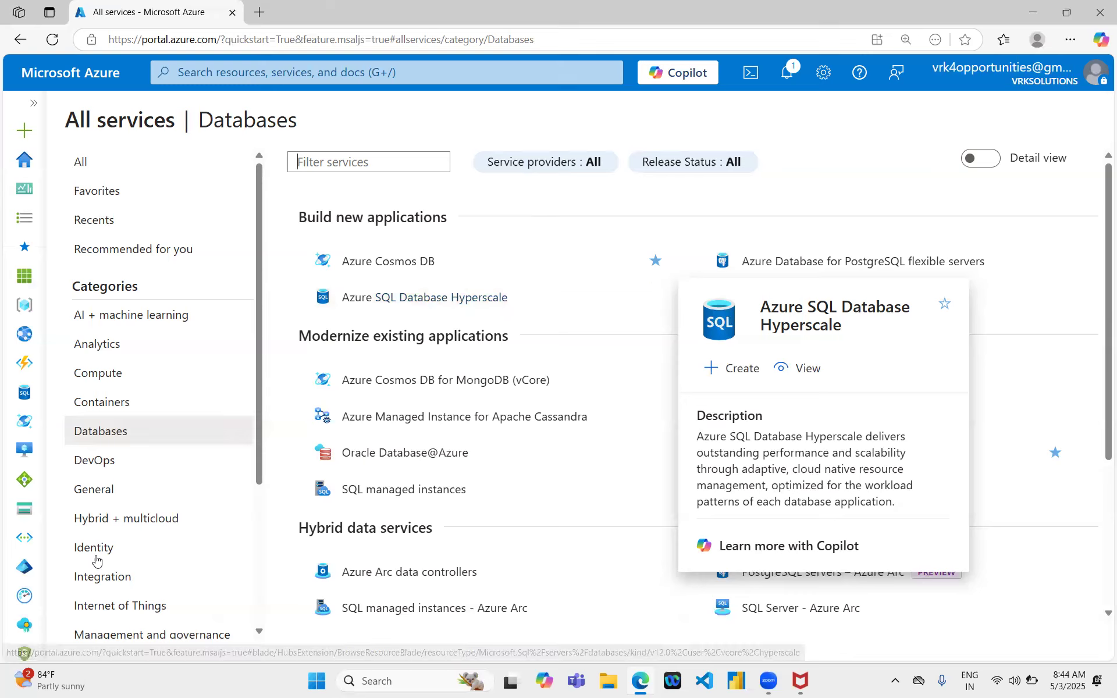
- Browse the DevOps, Hybrid + multicloud, Identity, Integration and Internet of Things service categories
click(129, 464)
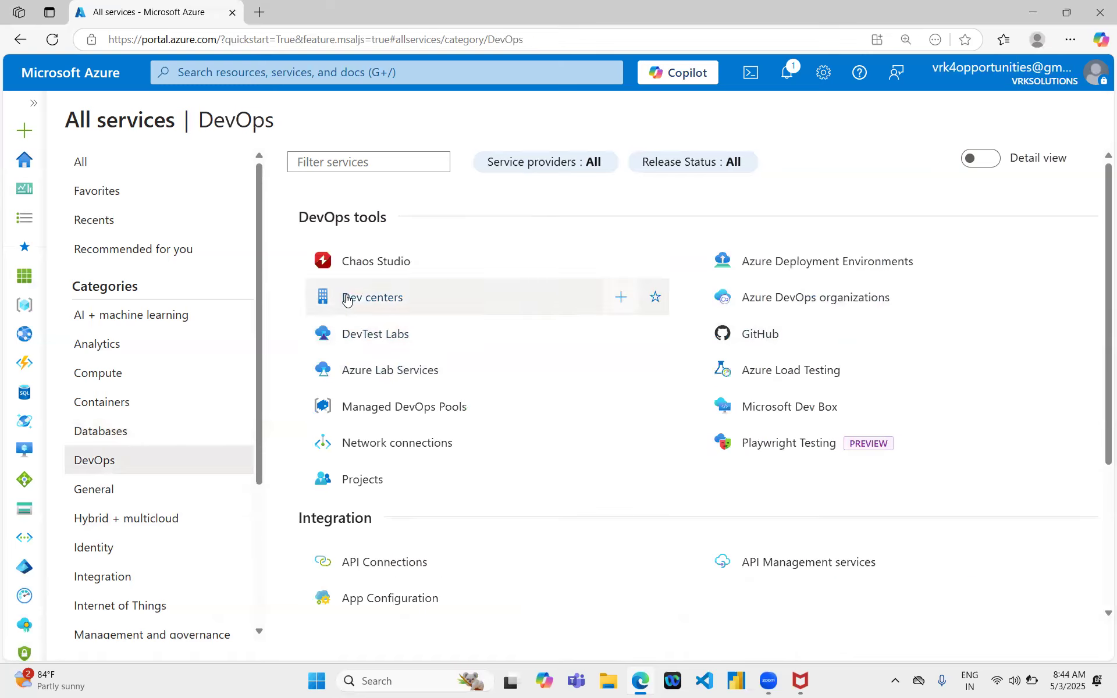
scroll(582, 536, down, 4)
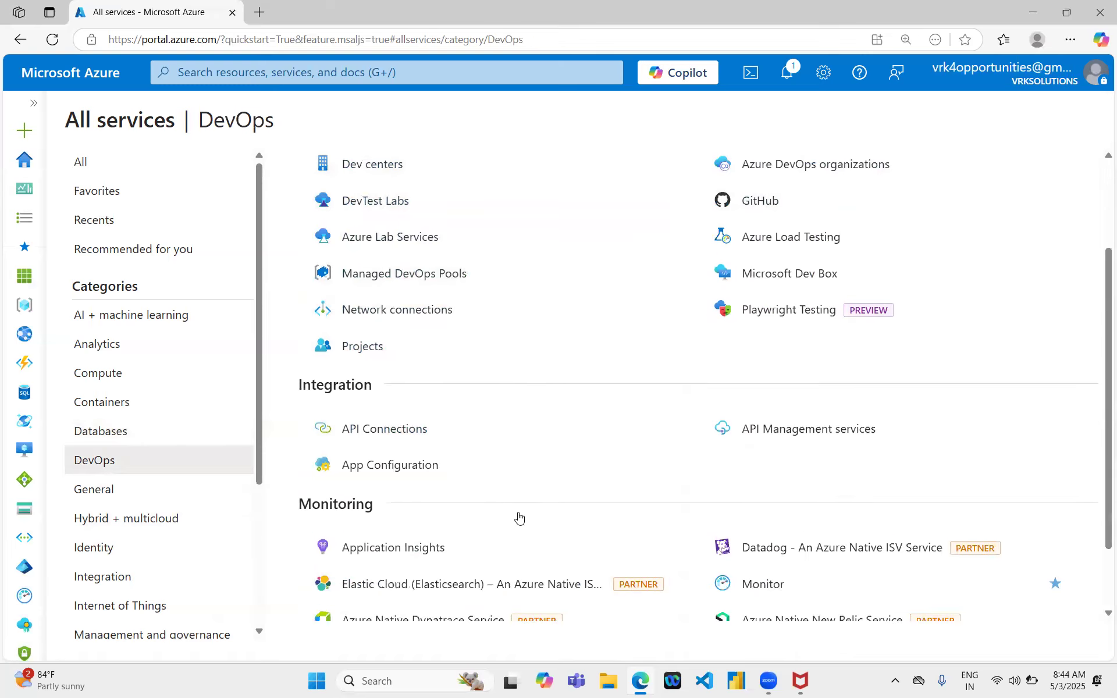
scroll(163, 454, down, 4)
click(141, 317)
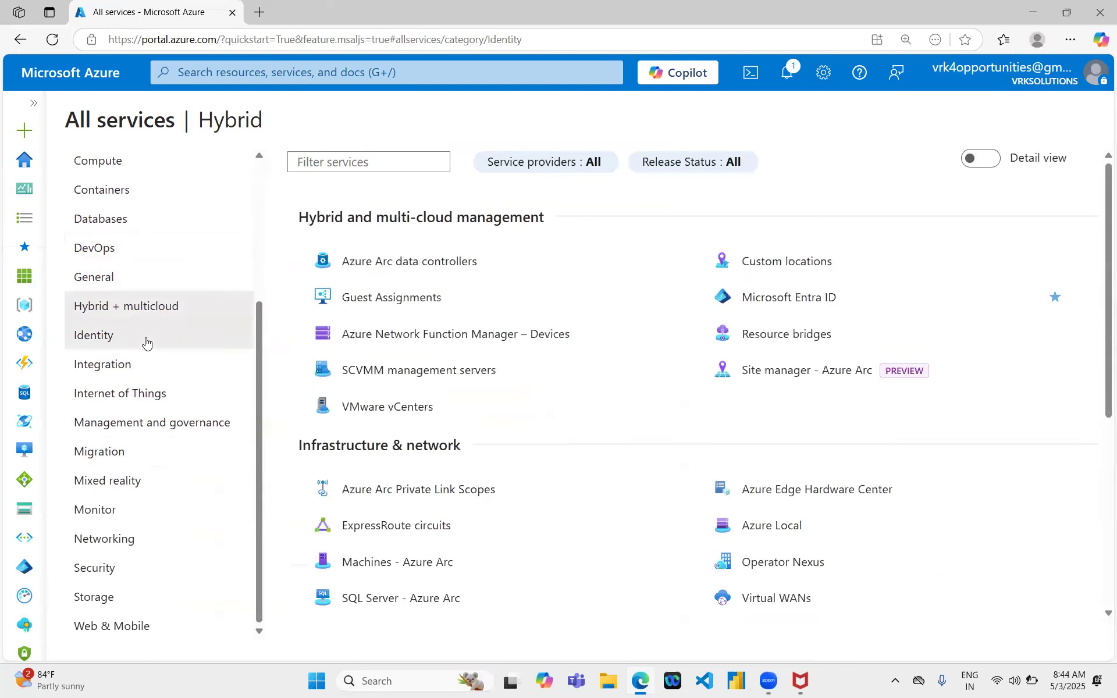
click(146, 339)
click(147, 368)
click(146, 397)
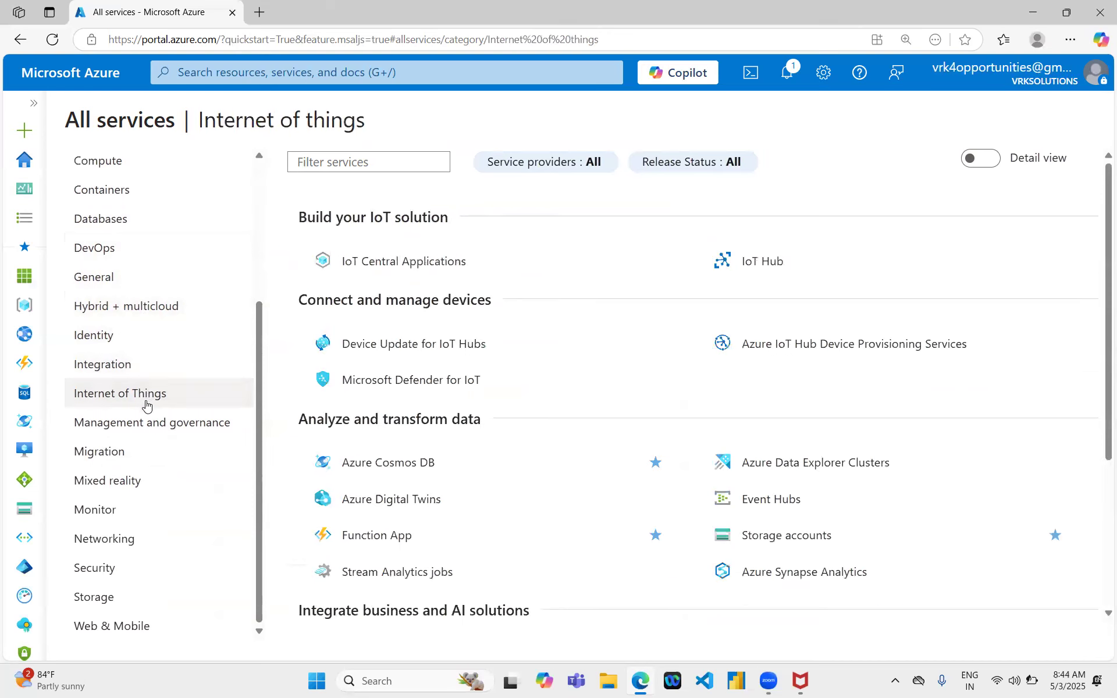
- Browse the Migration, Mixed reality, Monitor and Networking service categories
click(138, 456)
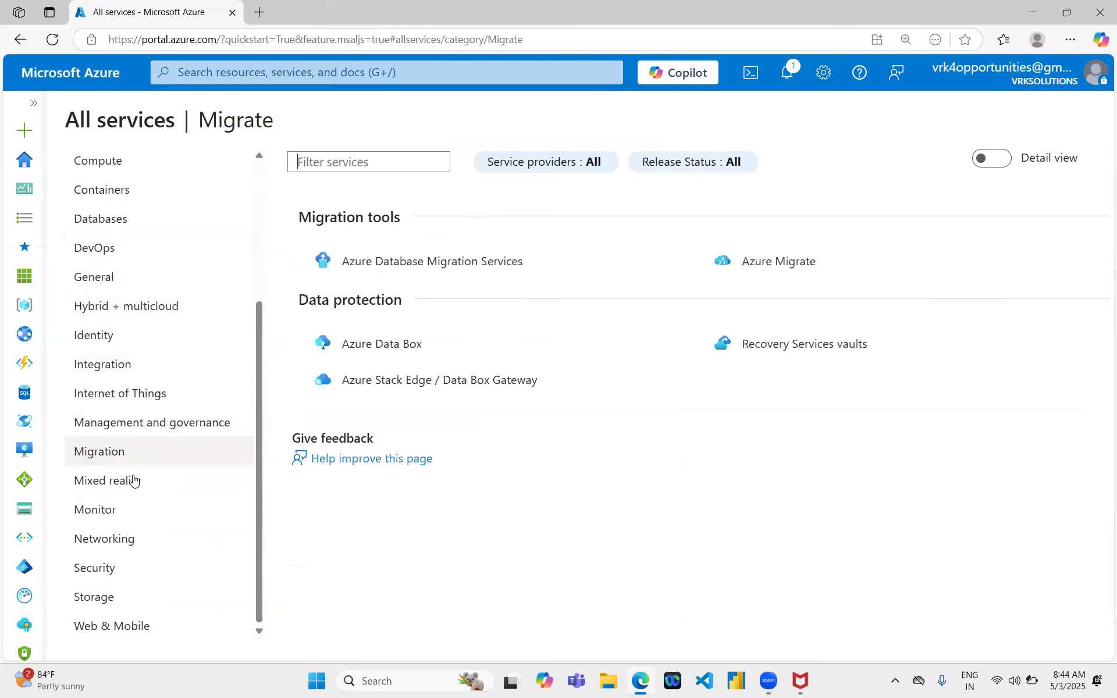
click(134, 485)
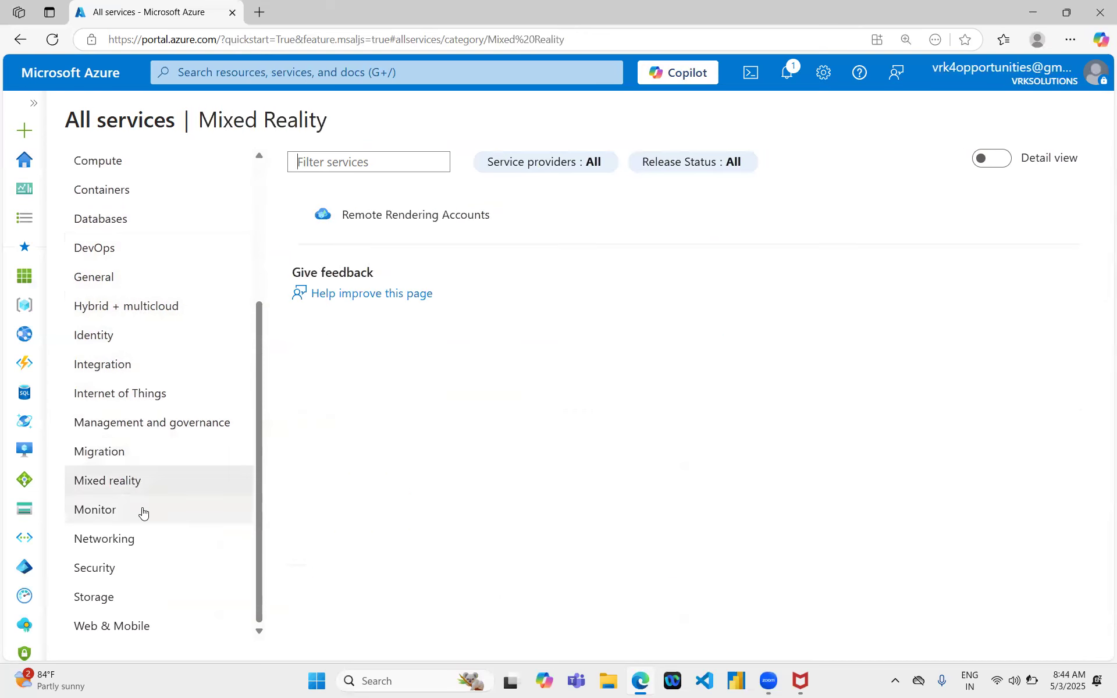
click(142, 511)
click(141, 539)
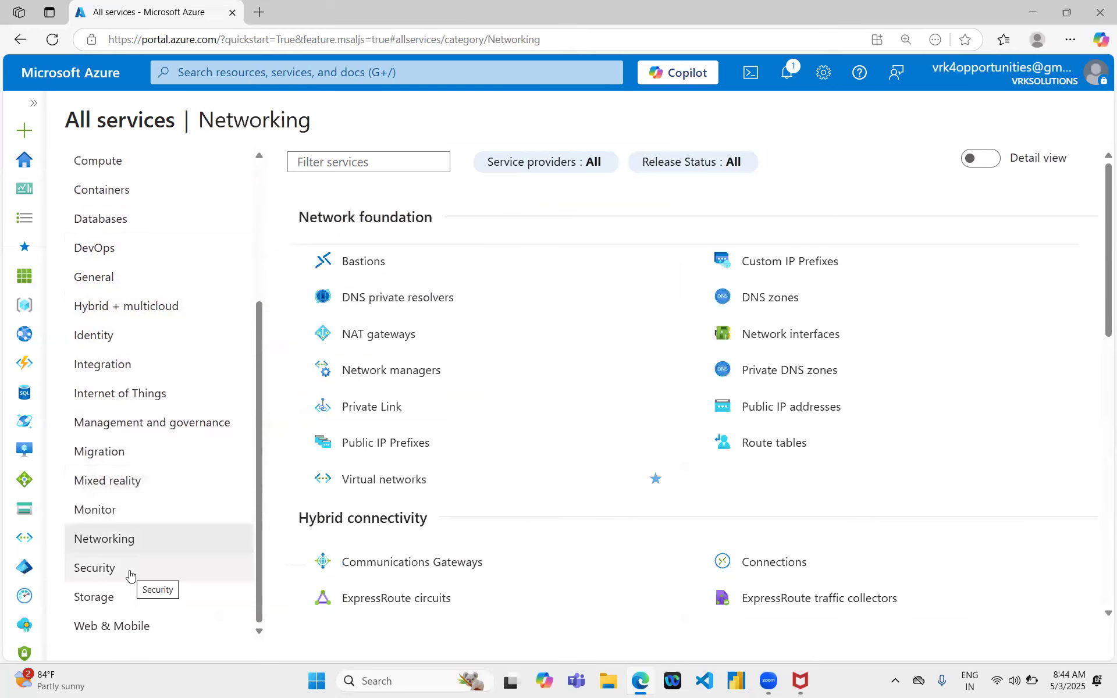
click(123, 515)
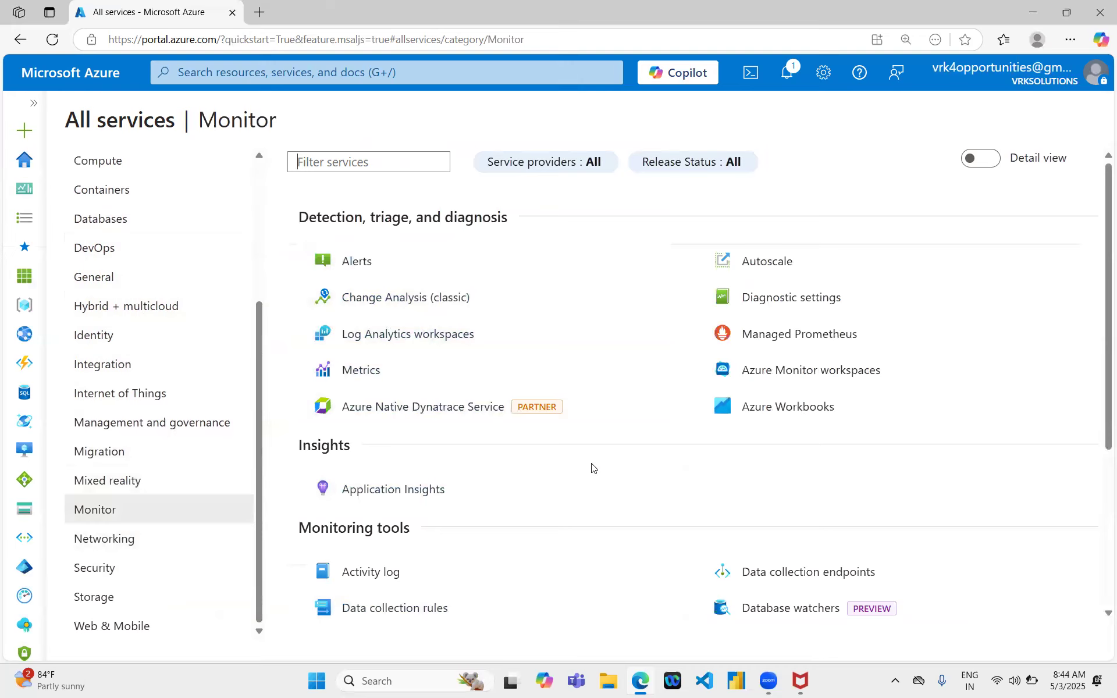
click(155, 537)
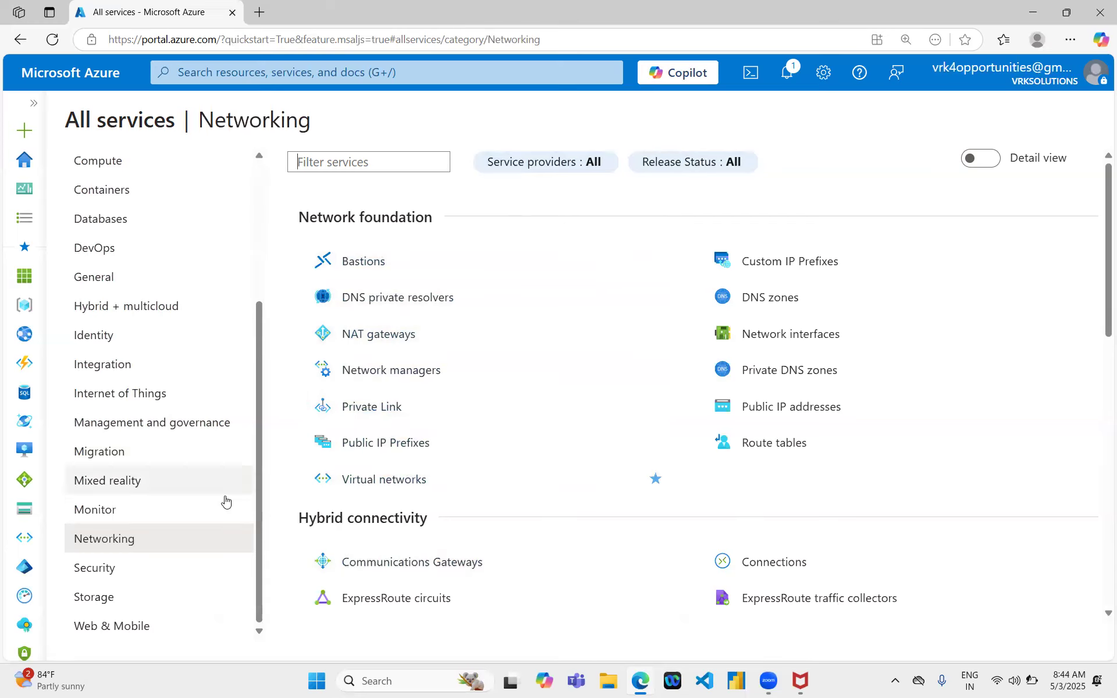
scroll(199, 486, up, 4)
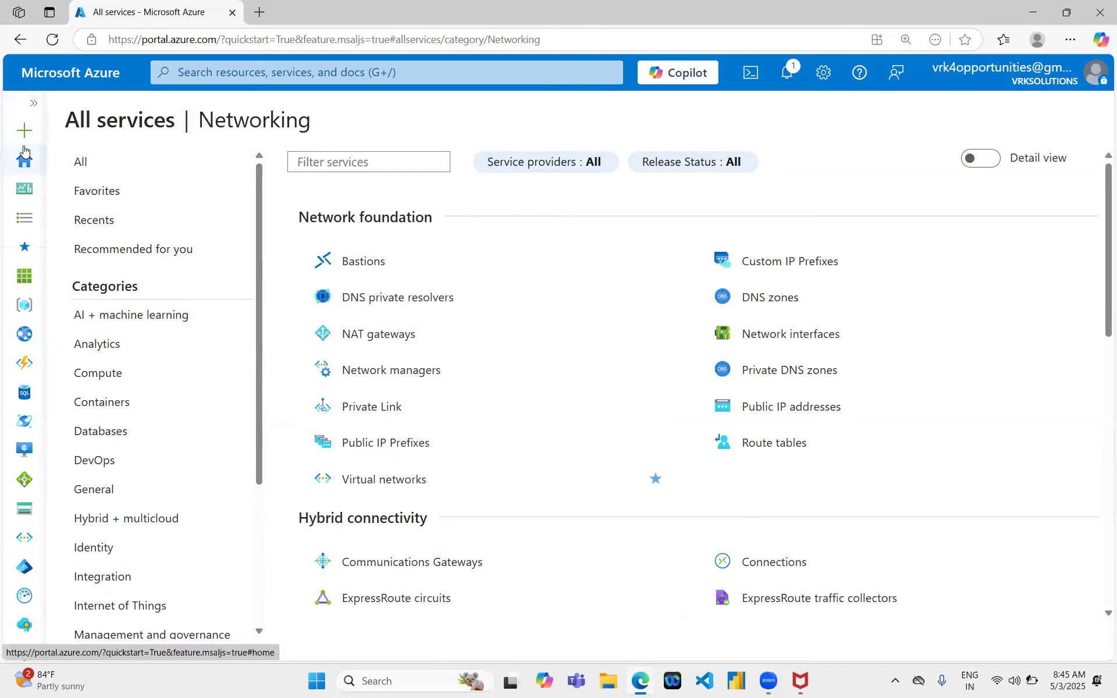
- Go to the portal home, open the Virtual machines list and show its Create options
click(24, 159)
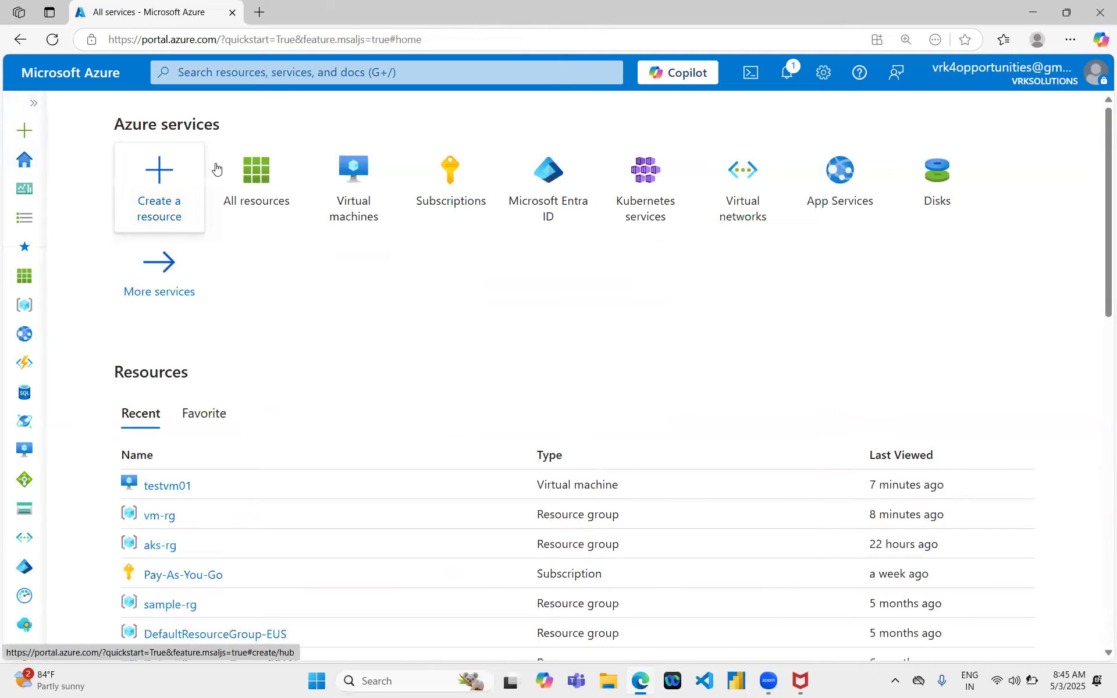
click(381, 182)
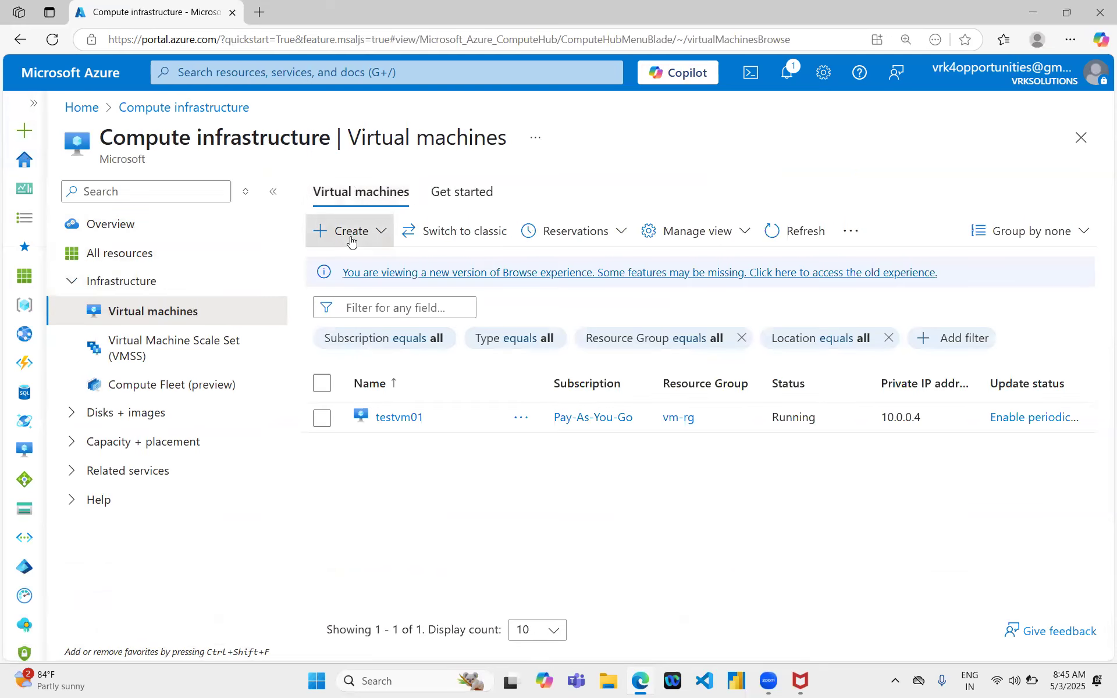
click(337, 231)
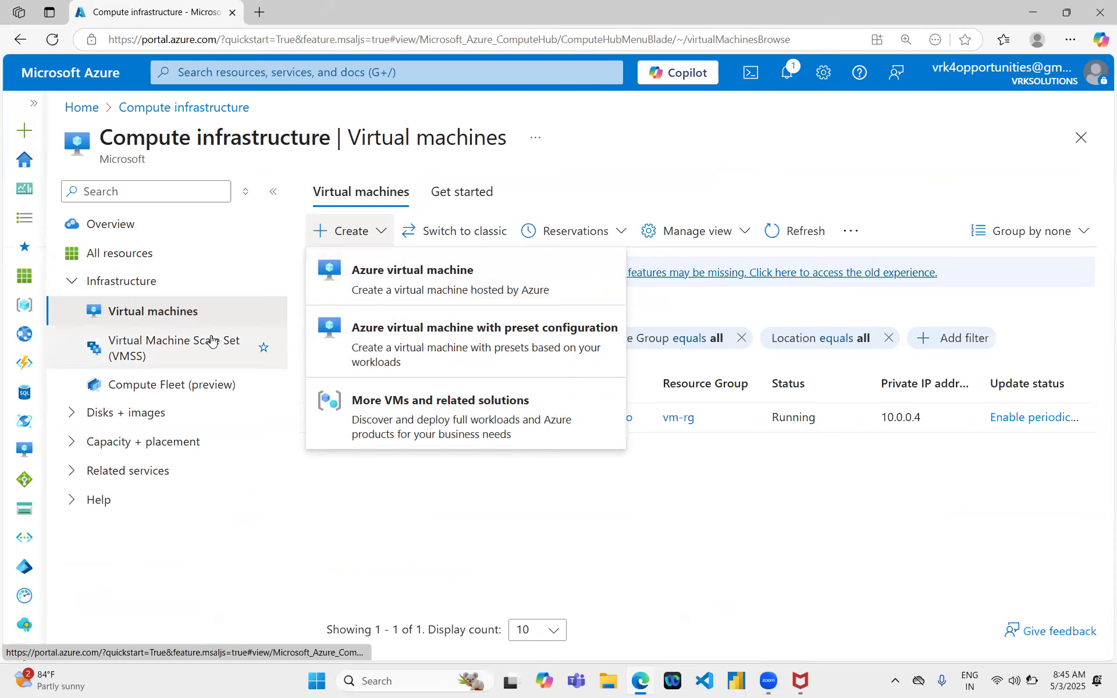
- Open the Virtual Machine Scale Set list and return to the Virtual machines list
click(180, 347)
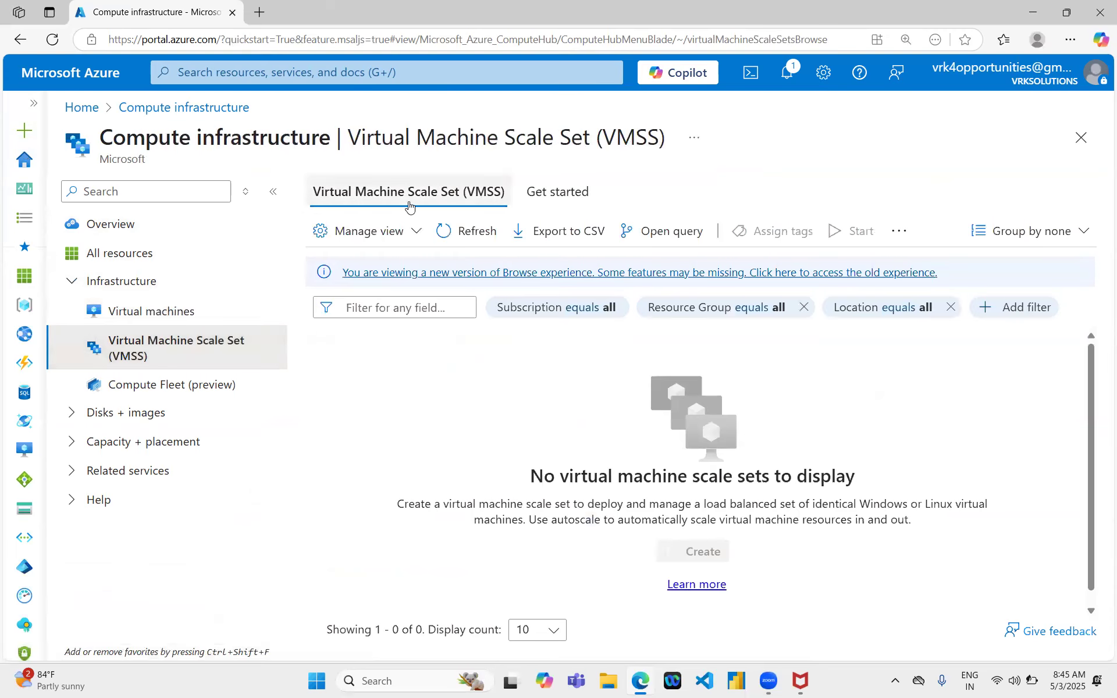
click(361, 231)
click(217, 313)
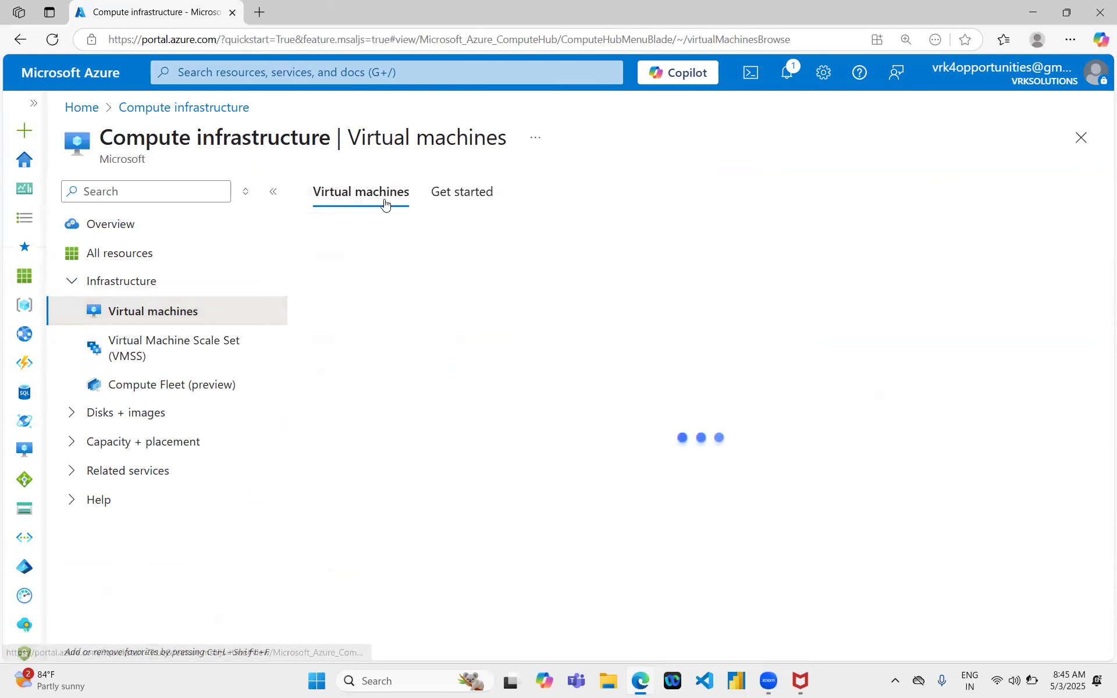
- Show the virtual machine Create options again and return to the portal home page
click(343, 229)
click(349, 231)
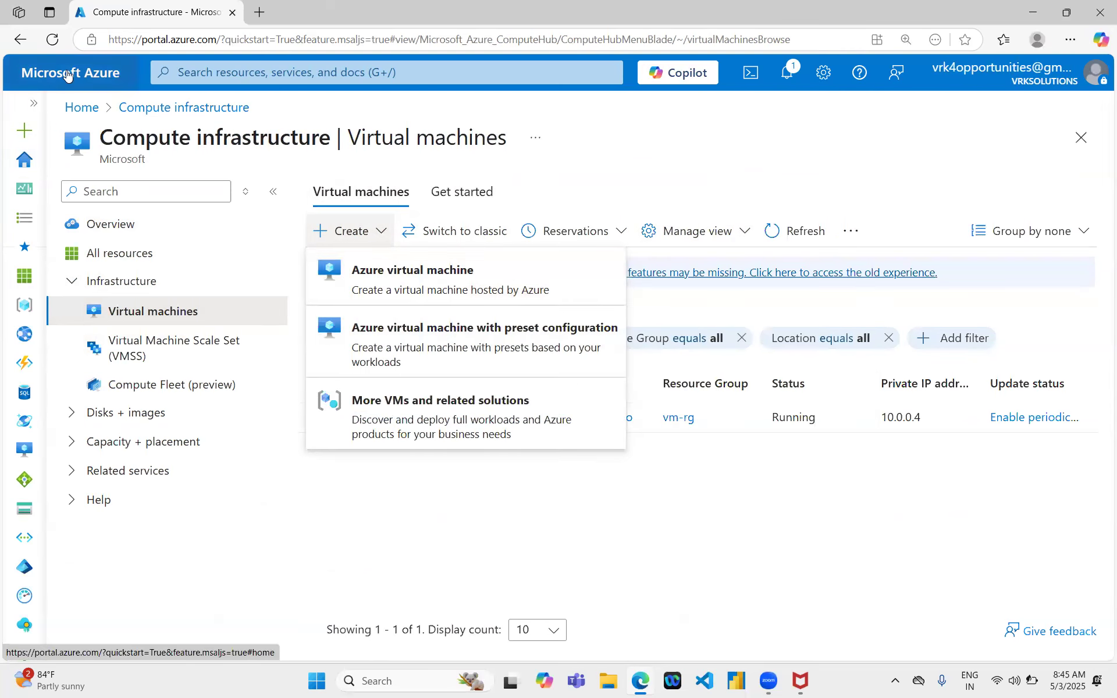
click(81, 107)
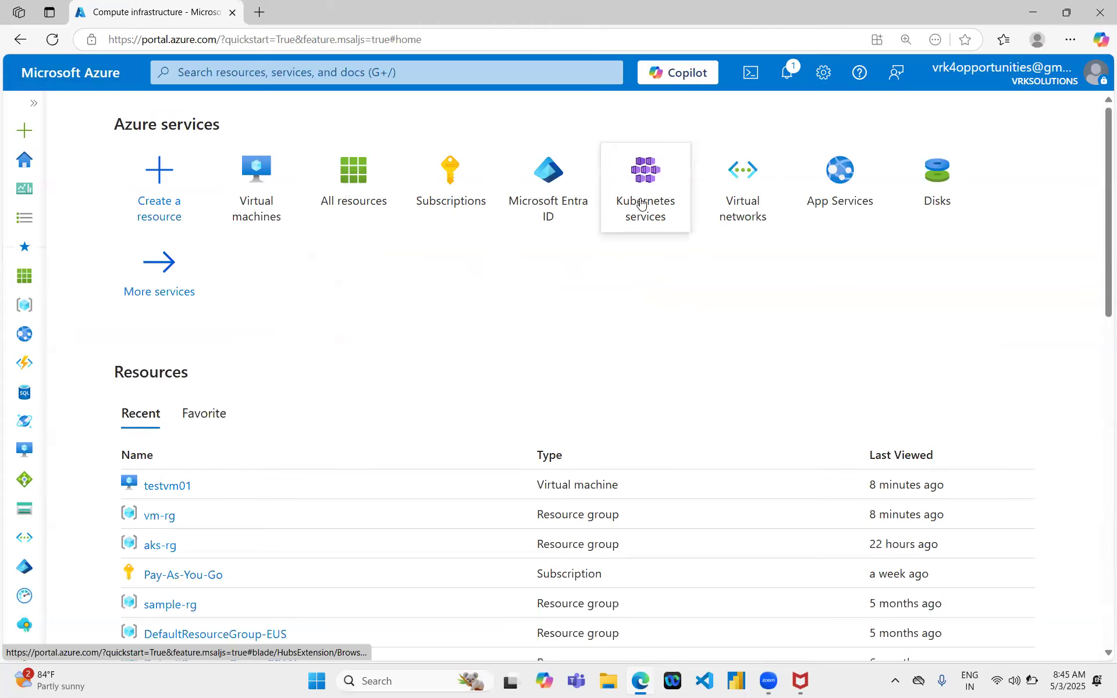
- Open the Create a resource group form by searching the portal for resource groups
click(339, 204)
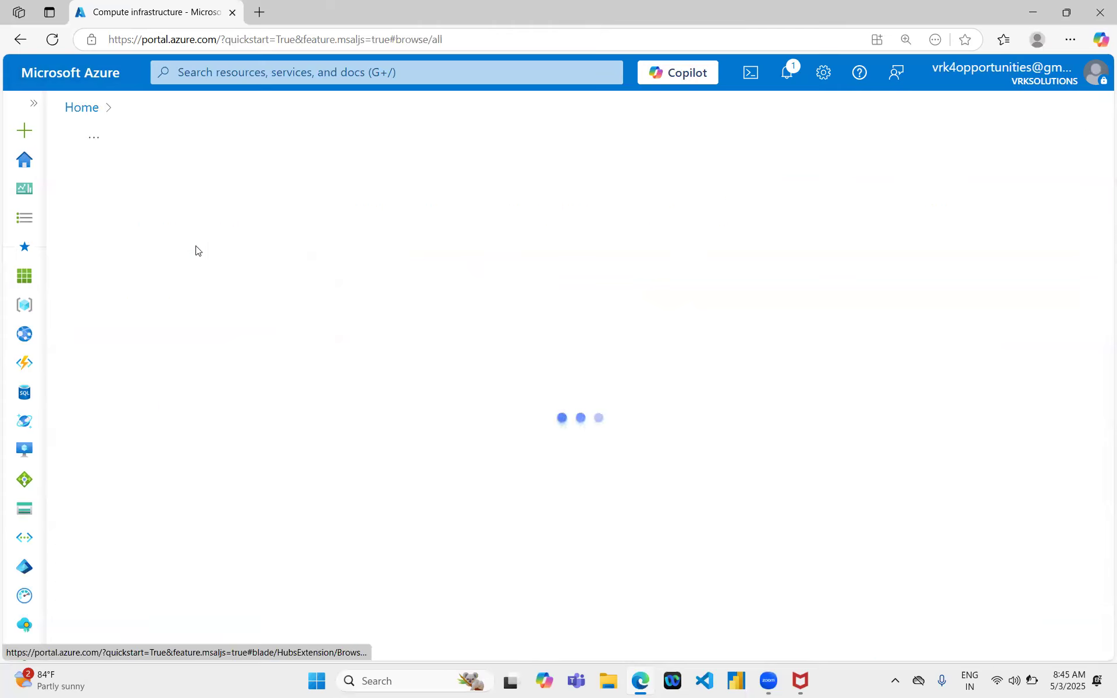
click(81, 108)
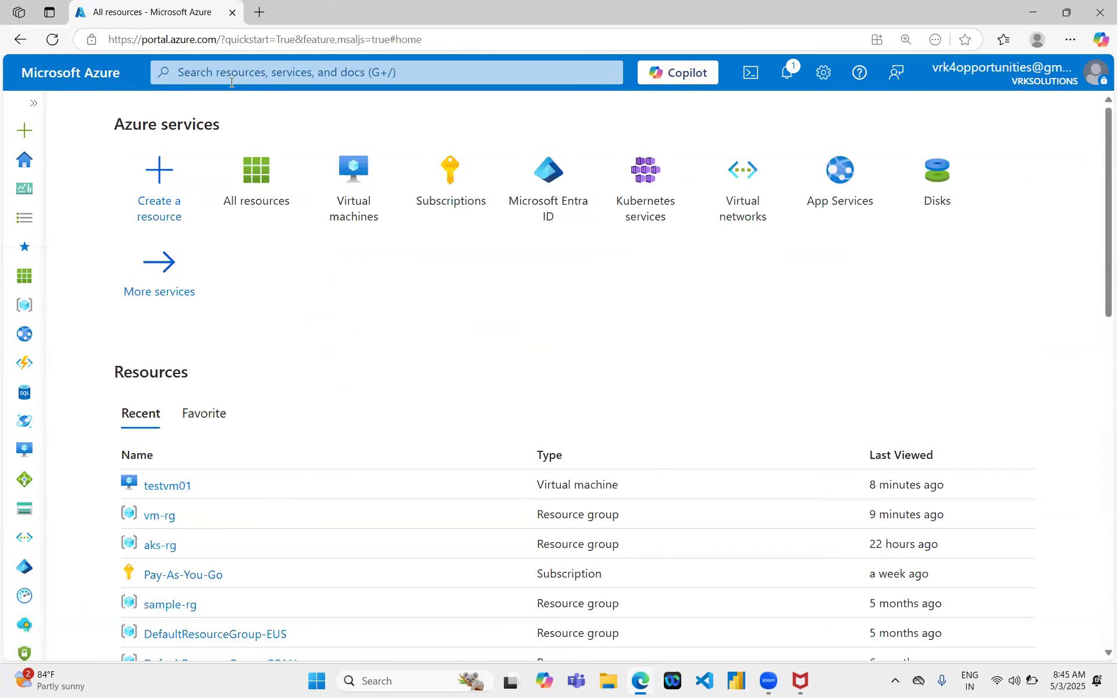
click(231, 83)
text(res)
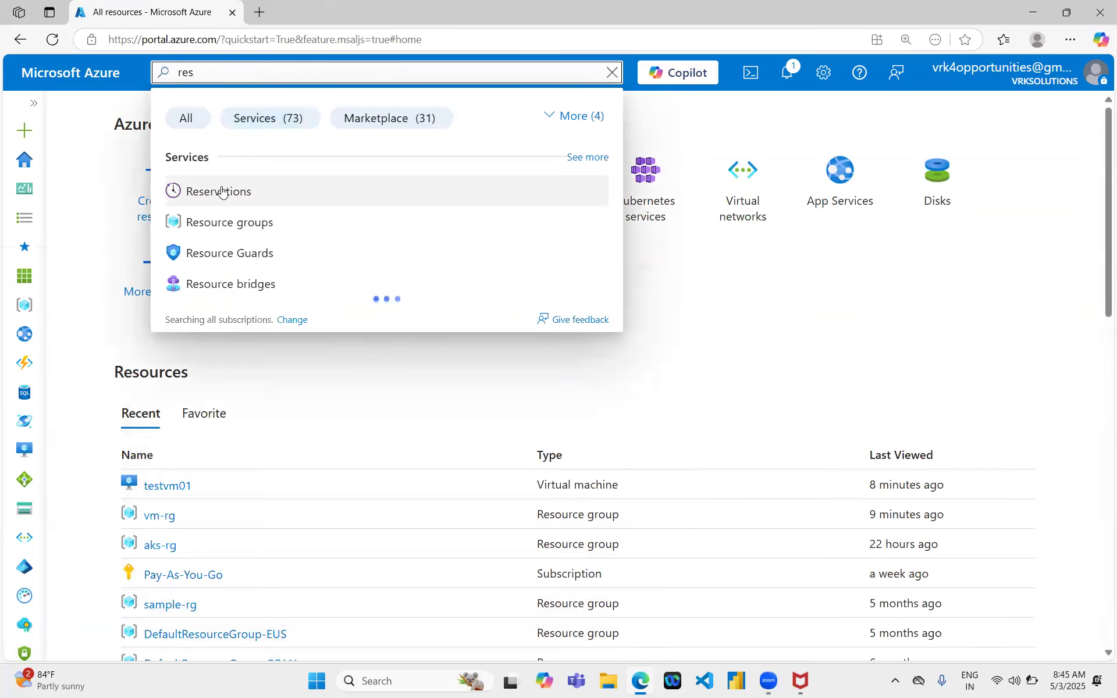
click(226, 223)
click(122, 200)
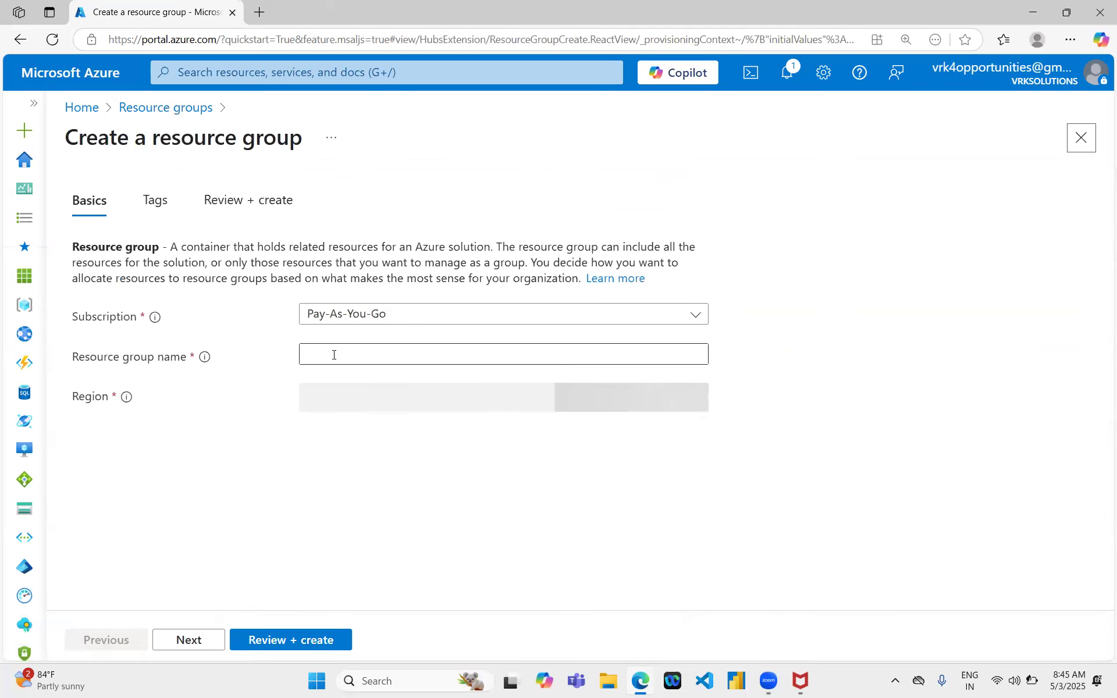
- Browse the list of available regions for the new resource group
click(375, 394)
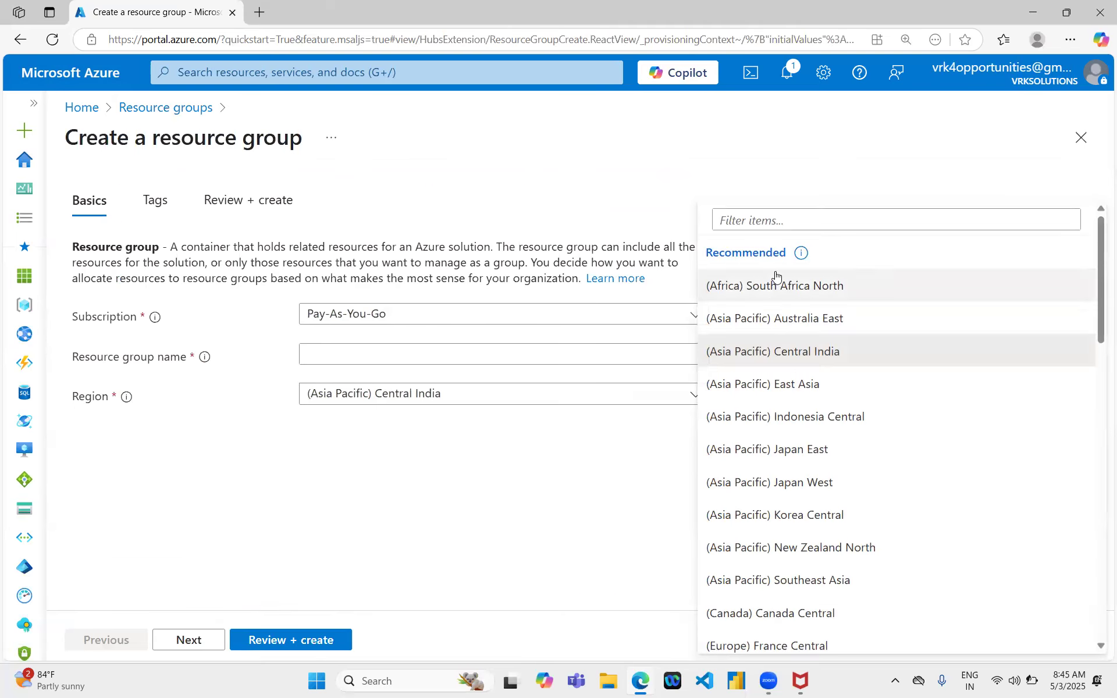
scroll(812, 405, down, 20)
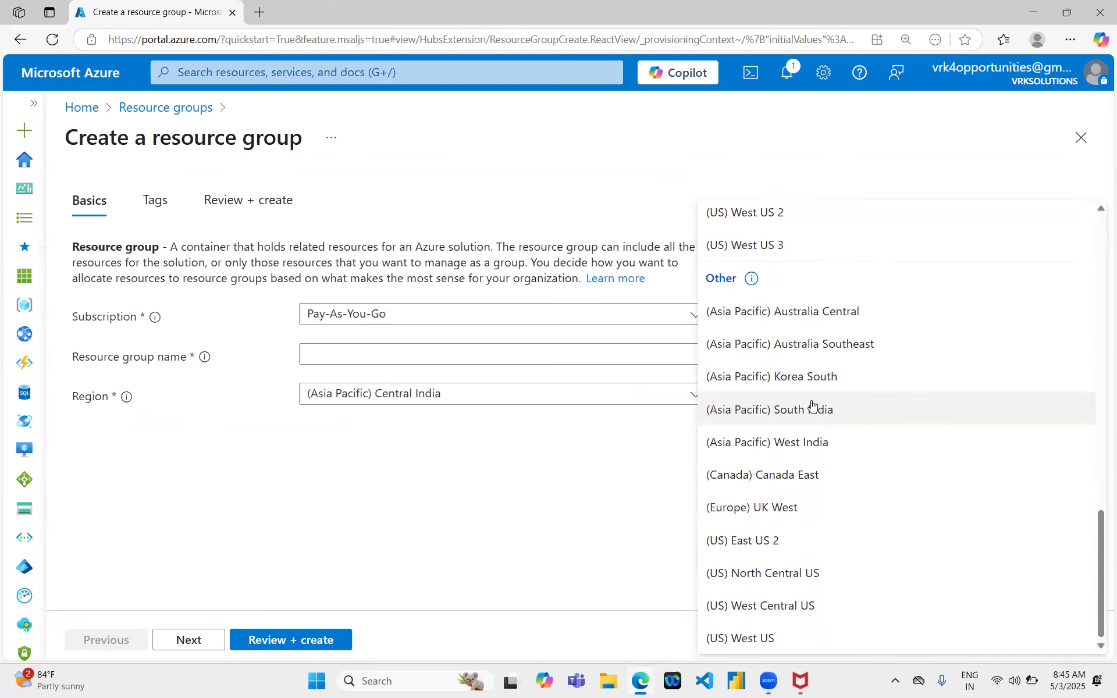
scroll(827, 404, up, 20)
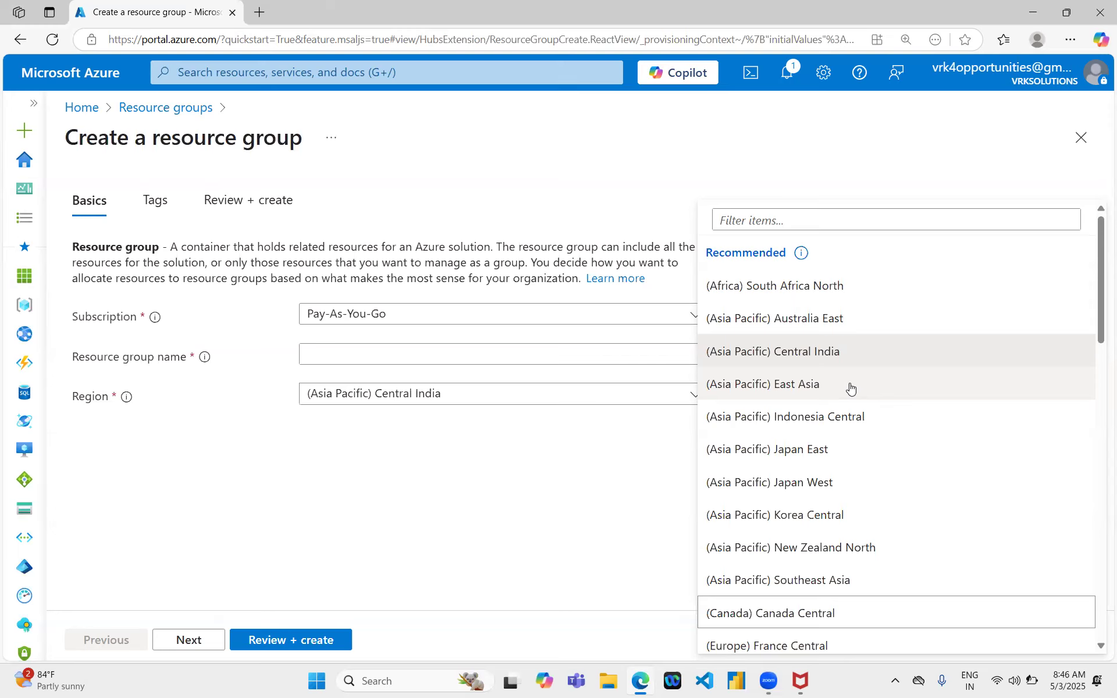
scroll(851, 386, down, 1)
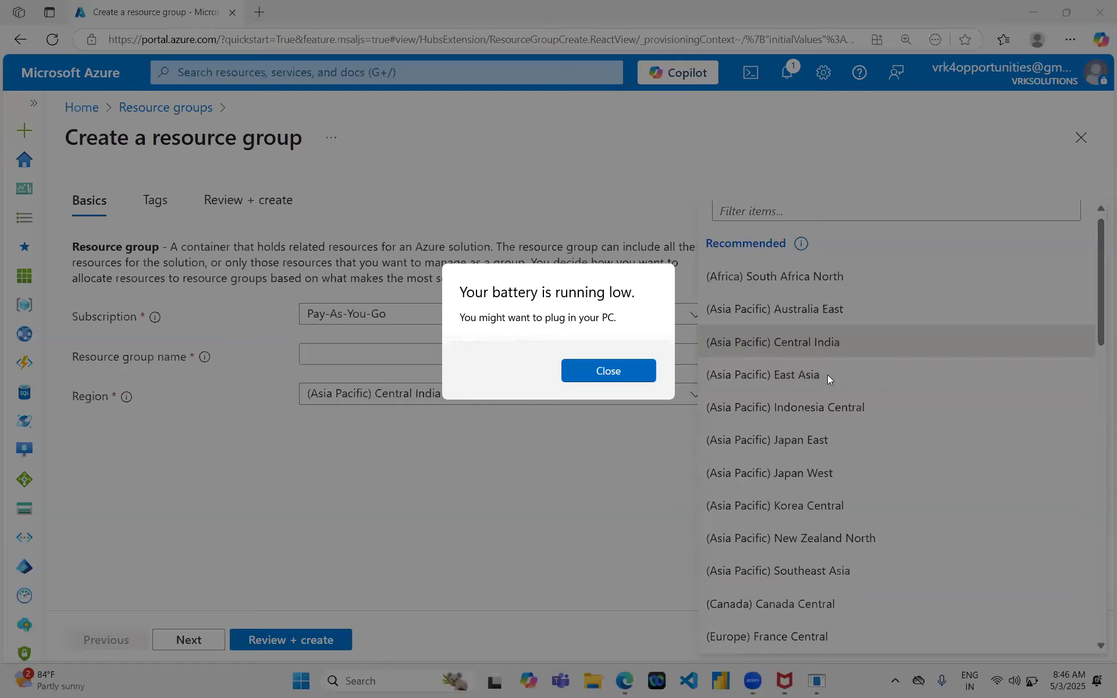
click(645, 379)
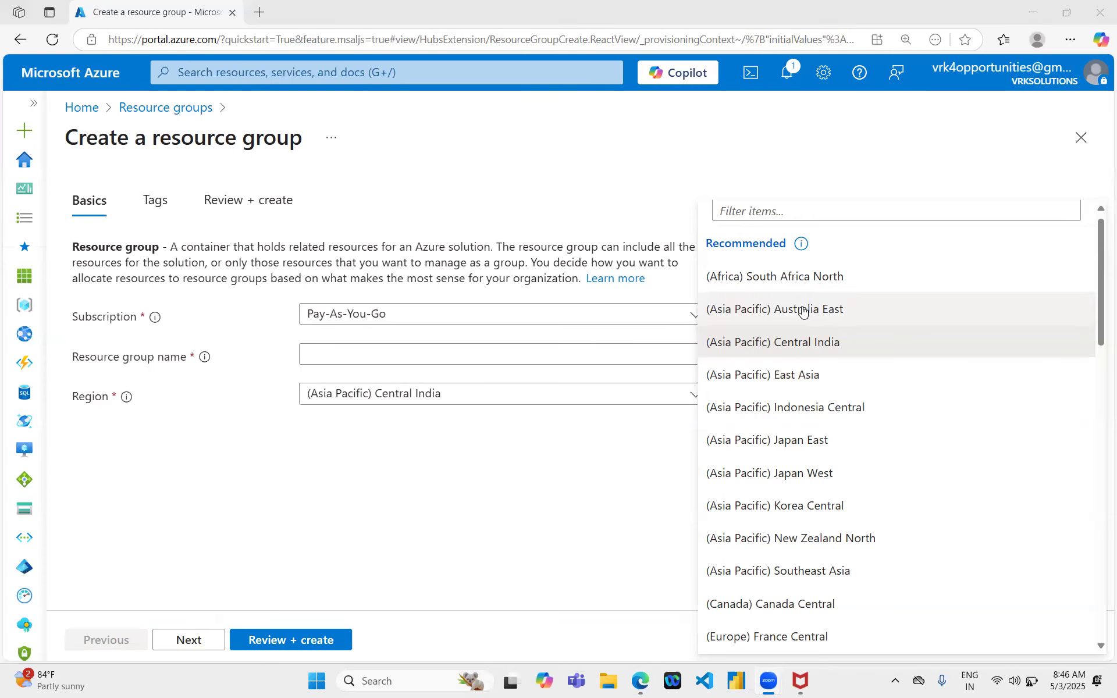
scroll(851, 345, down, 10)
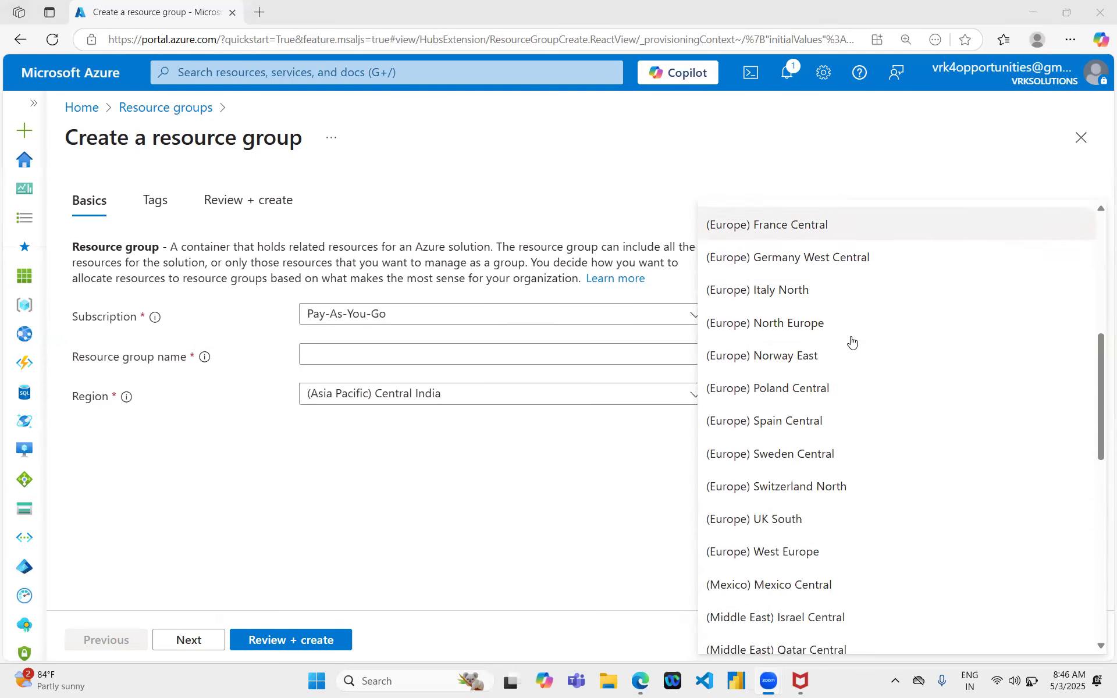
scroll(878, 438, down, 7)
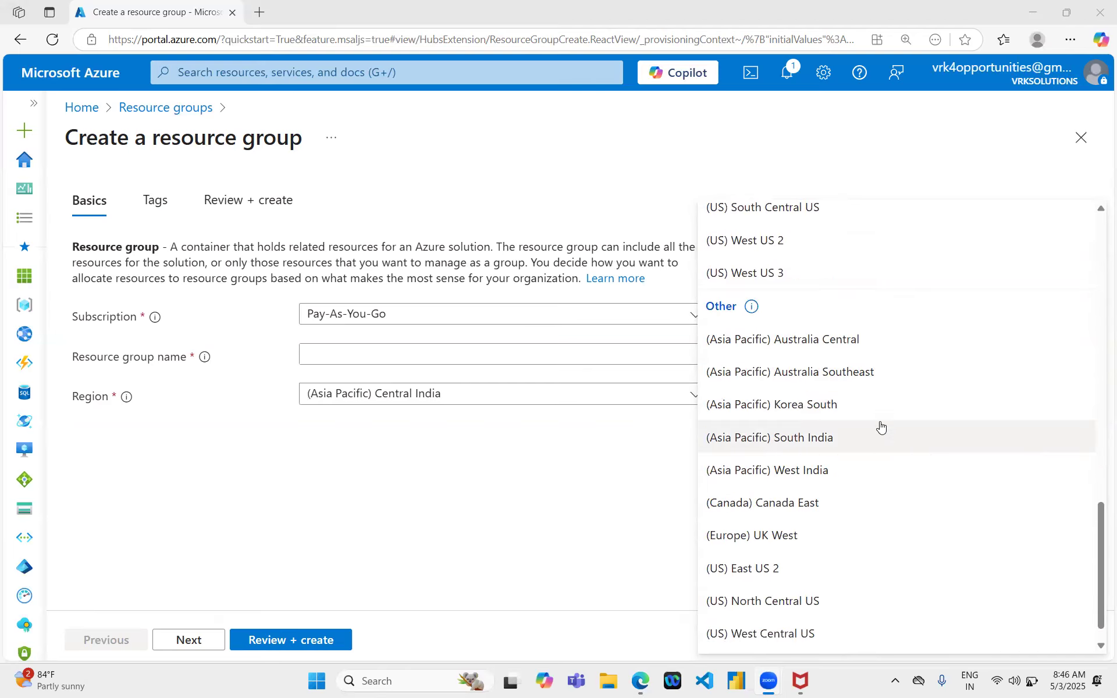
click(502, 495)
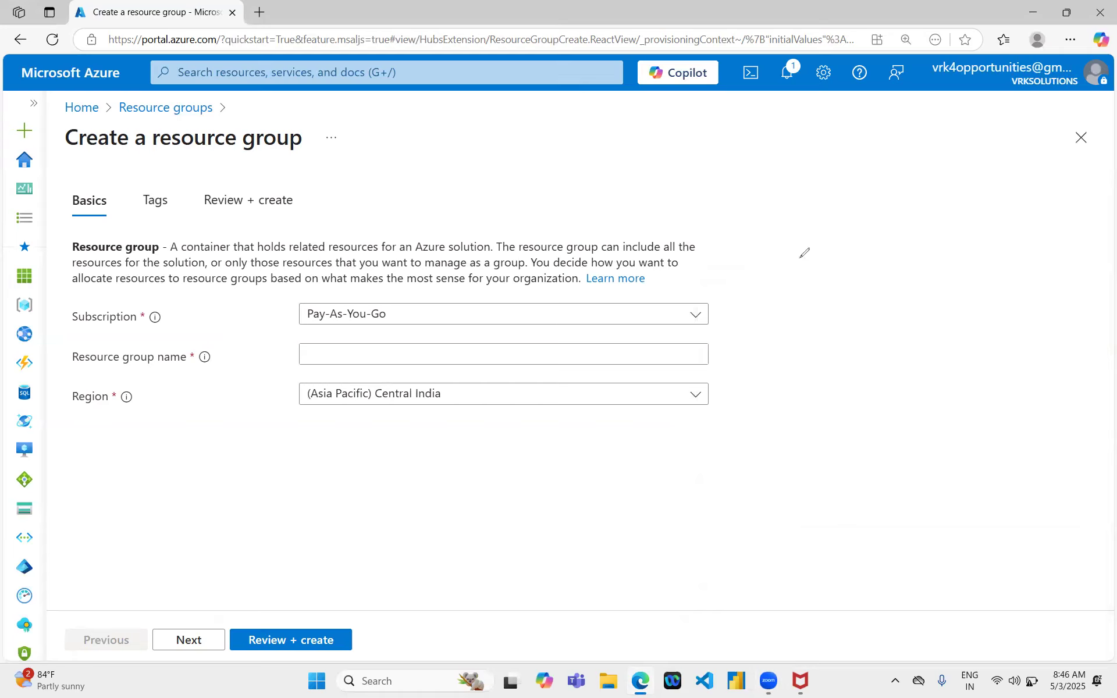
mouse_move(801, 256)
mouse_down()
mouse_move(806, 343)
mouse_move(841, 263)
mouse_move(795, 234)
mouse_up()
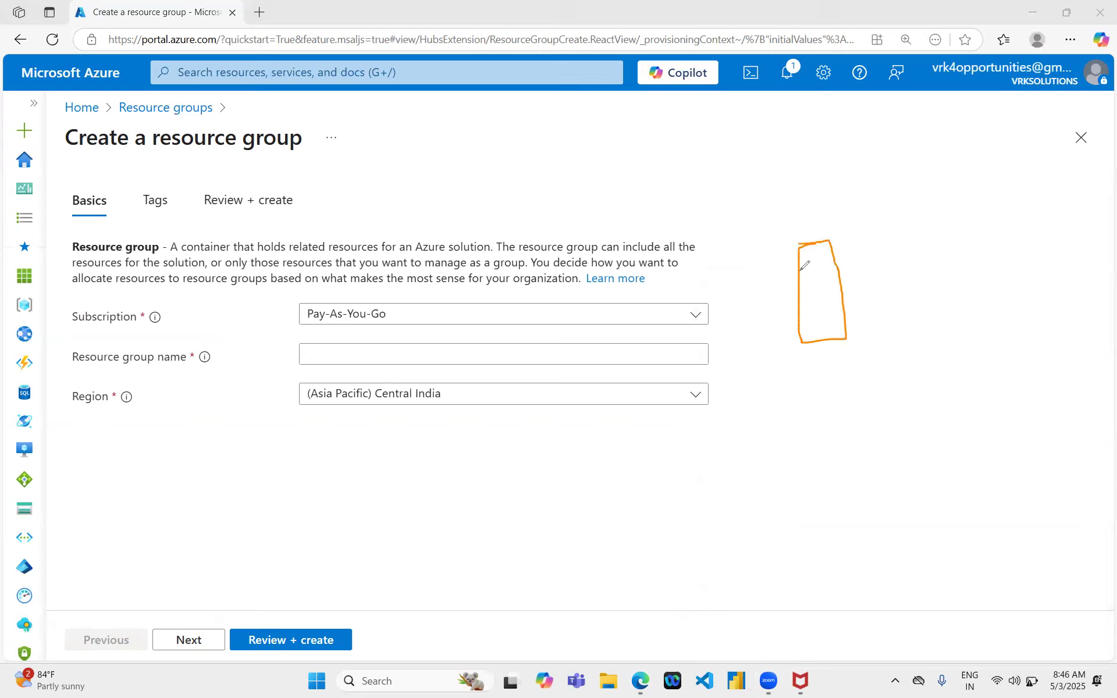
mouse_move(628, 432)
mouse_down()
mouse_move(579, 536)
mouse_move(620, 435)
mouse_up()
mouse_move(774, 338)
mouse_down()
mouse_move(673, 401)
mouse_move(719, 344)
mouse_up()
mouse_move(832, 419)
mouse_down()
mouse_move(785, 506)
mouse_move(833, 435)
mouse_up()
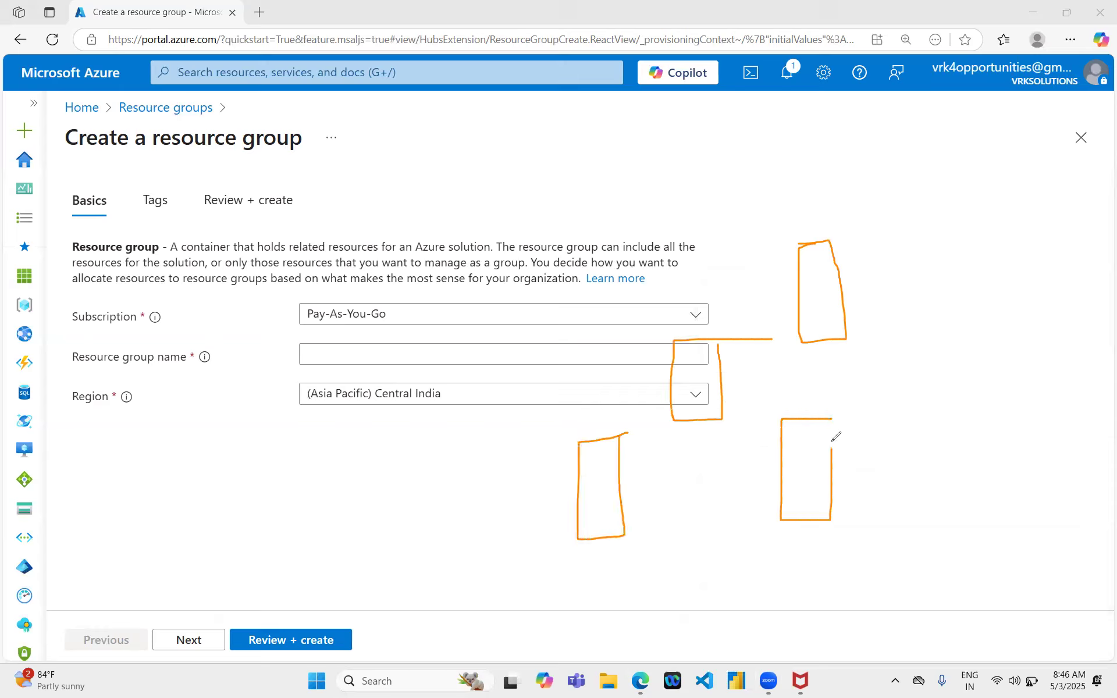
mouse_move(669, 546)
mouse_down()
mouse_move(673, 573)
mouse_move(677, 541)
mouse_move(684, 559)
mouse_move(728, 573)
mouse_move(750, 542)
mouse_up()
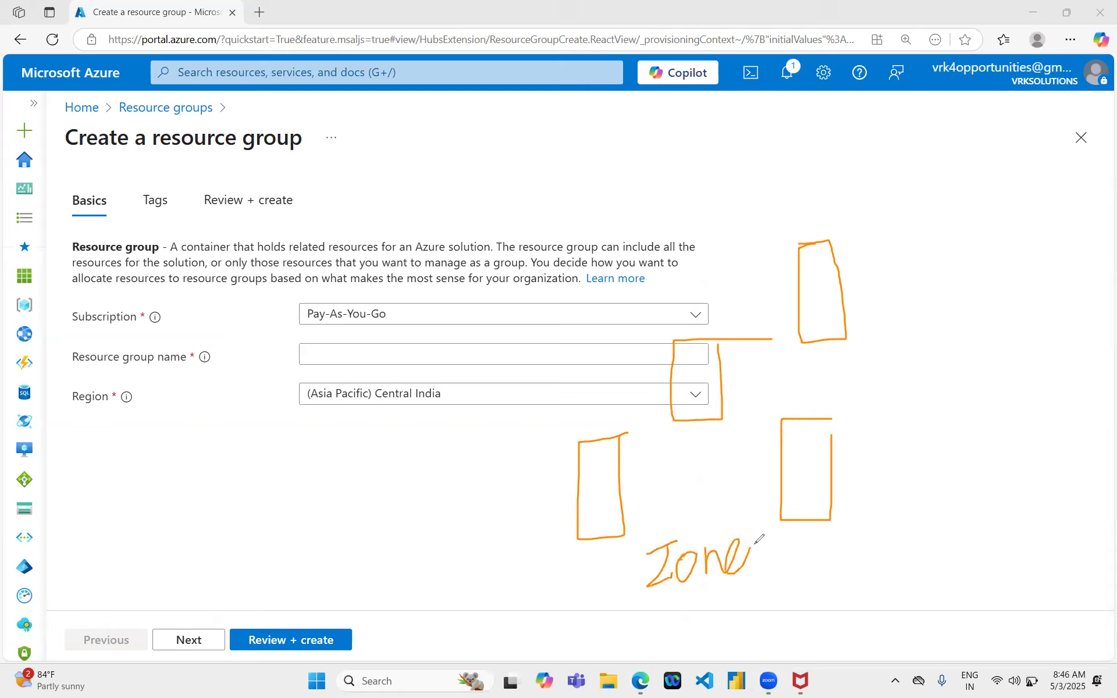
drag(693, 359, 694, 404)
mouse_move(596, 474)
mouse_down()
mouse_move(589, 484)
mouse_move(600, 479)
mouse_move(609, 510)
mouse_up()
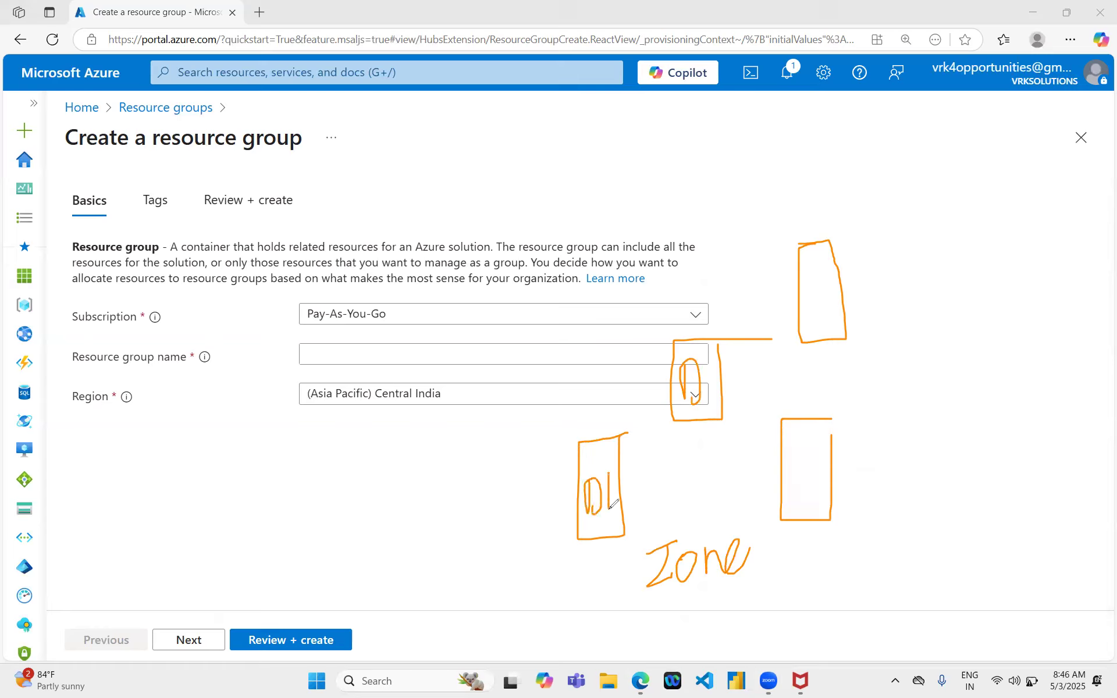
drag(700, 370, 718, 403)
mouse_move(793, 453)
mouse_down()
mouse_move(794, 489)
mouse_move(807, 484)
mouse_up()
mouse_move(843, 365)
mouse_down()
mouse_move(841, 543)
mouse_move(539, 419)
mouse_move(844, 377)
mouse_up()
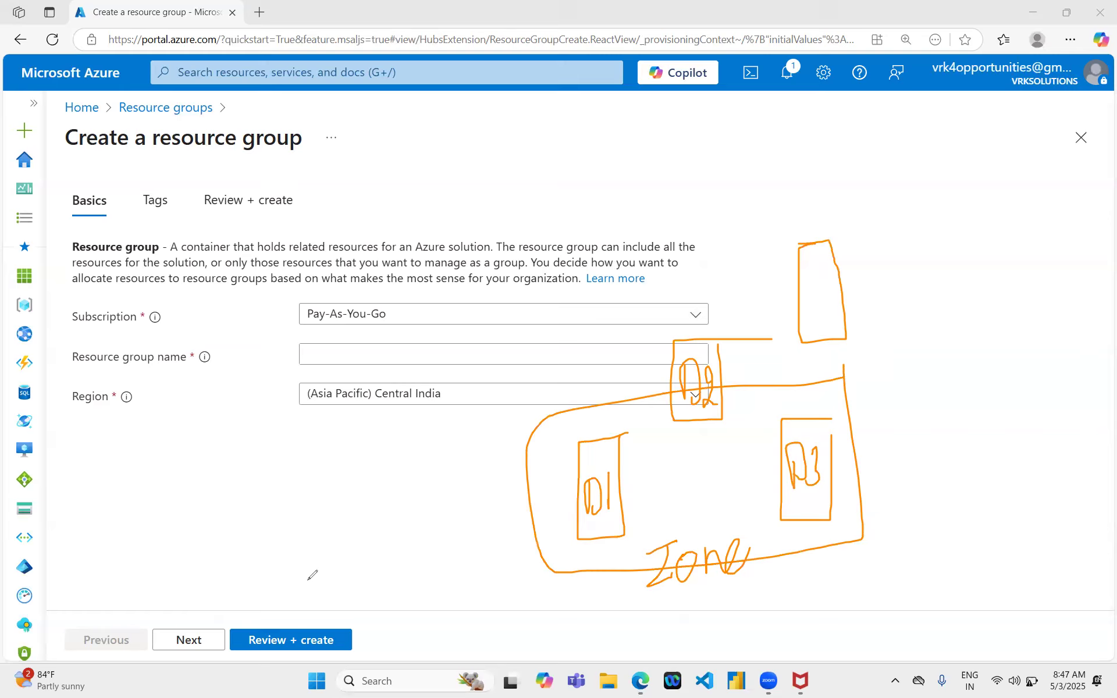
click(357, 402)
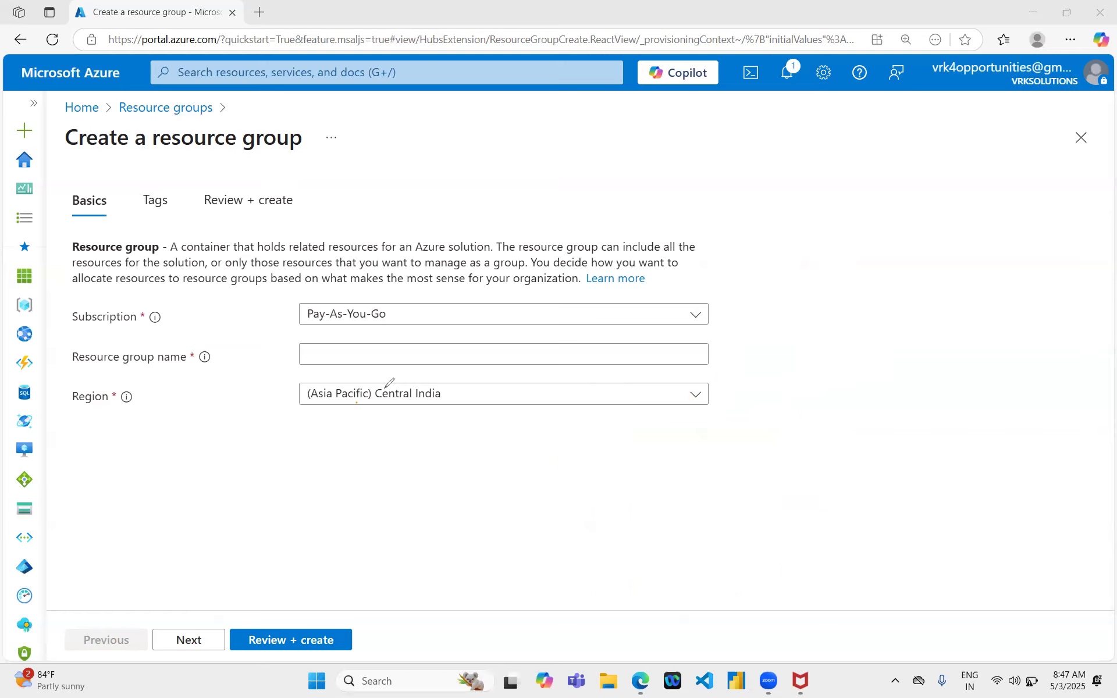
- Scroll through the resource group's Region list again, closing it without a new choice
click(670, 394)
scroll(792, 454, down, 3)
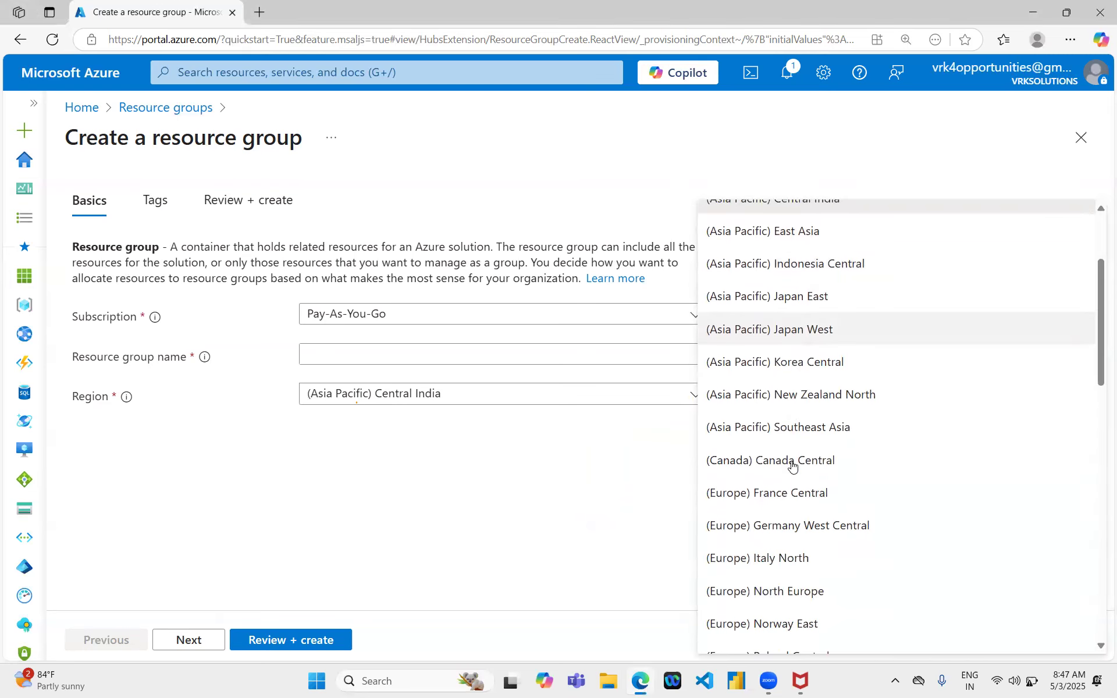
scroll(793, 465, down, 15)
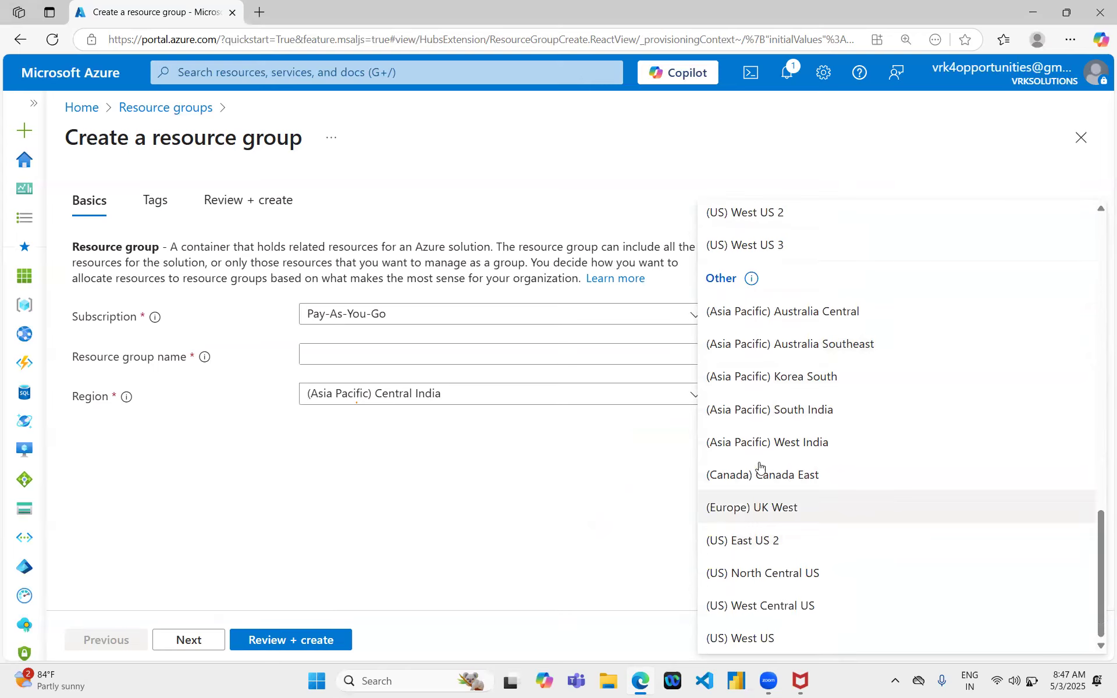
scroll(812, 523, up, 1)
scroll(805, 517, up, 10)
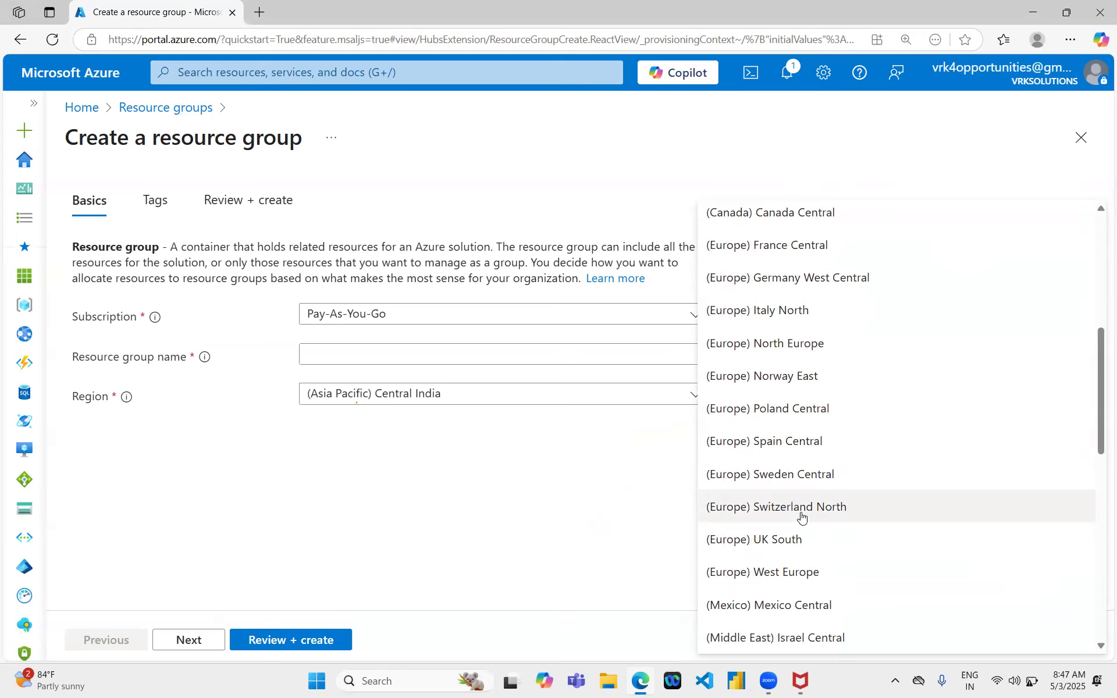
click(543, 511)
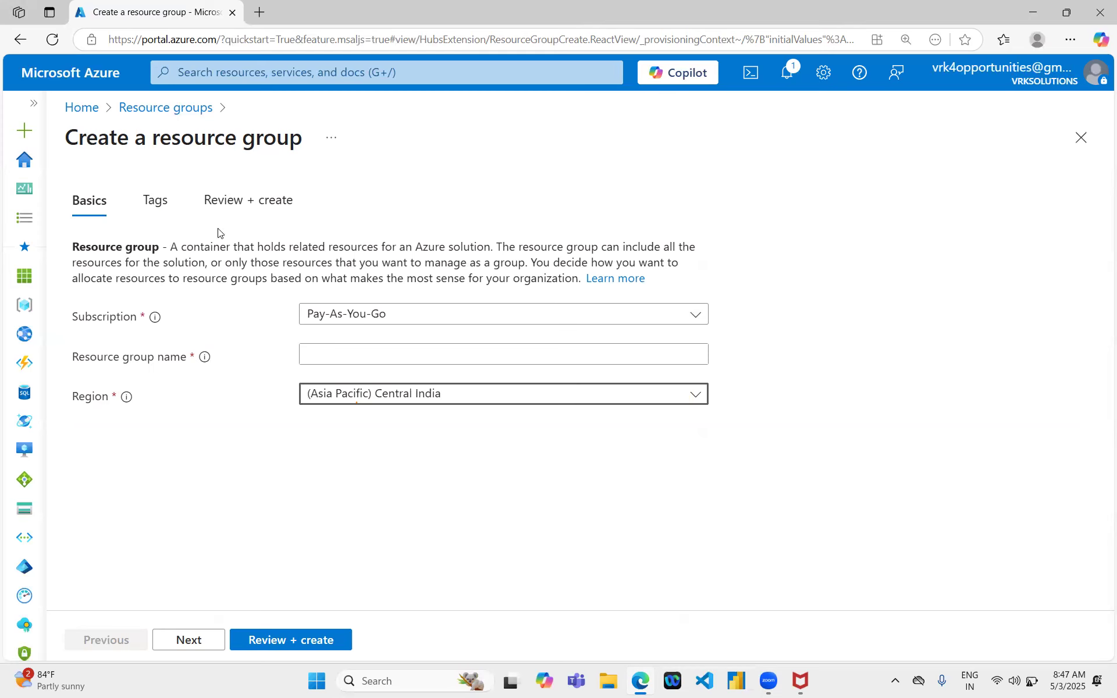
- Go to the portal home and open the Create a virtual machine form from the Virtual machines list
click(82, 108)
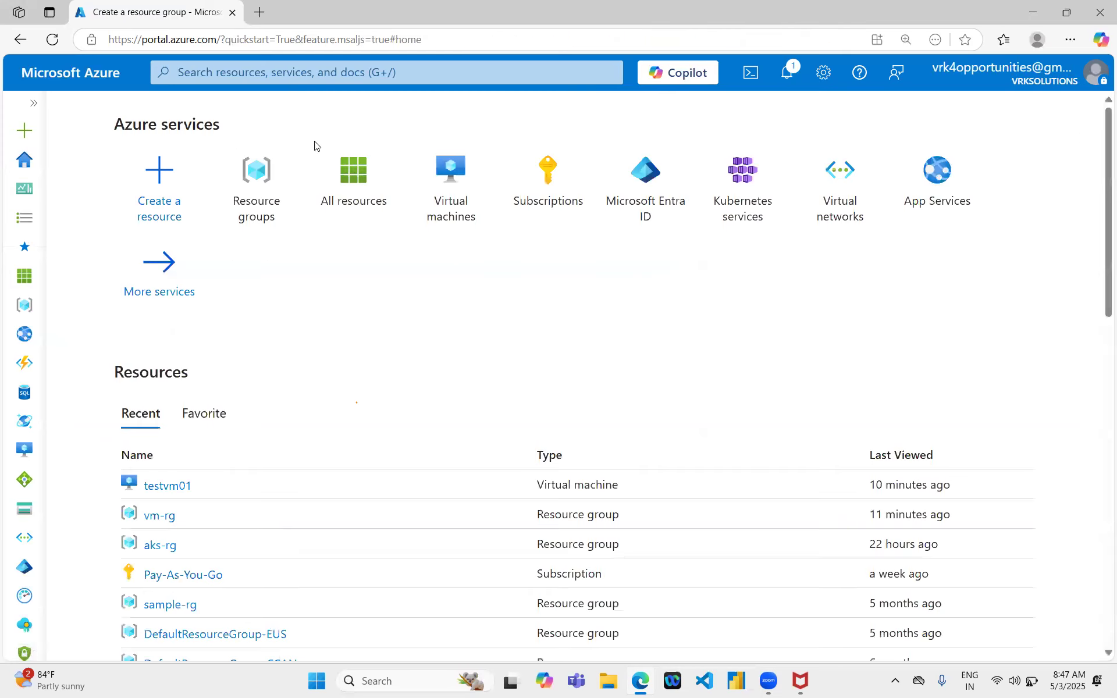
click(442, 185)
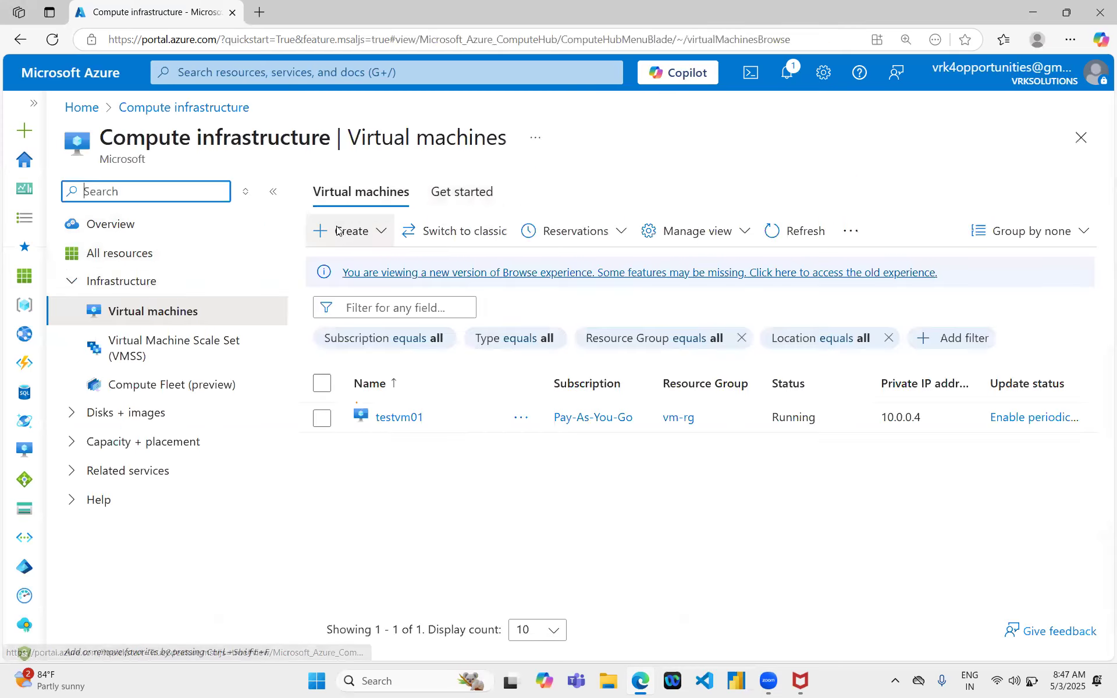
click(338, 230)
click(358, 269)
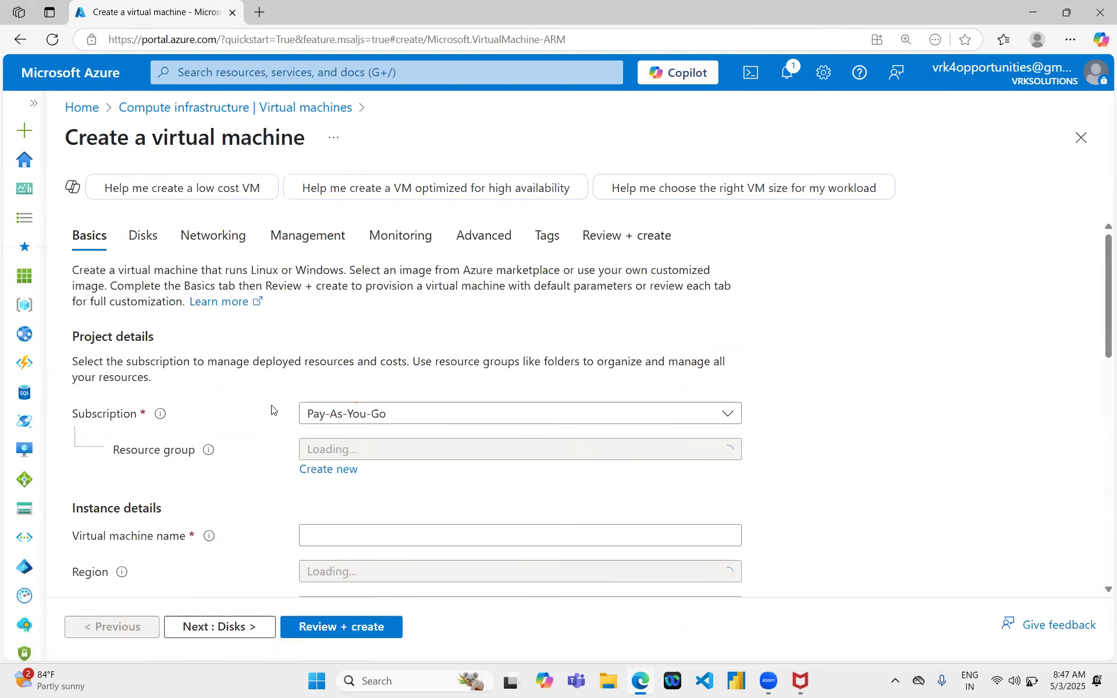
scroll(381, 340, down, 5)
scroll(381, 340, up, 1)
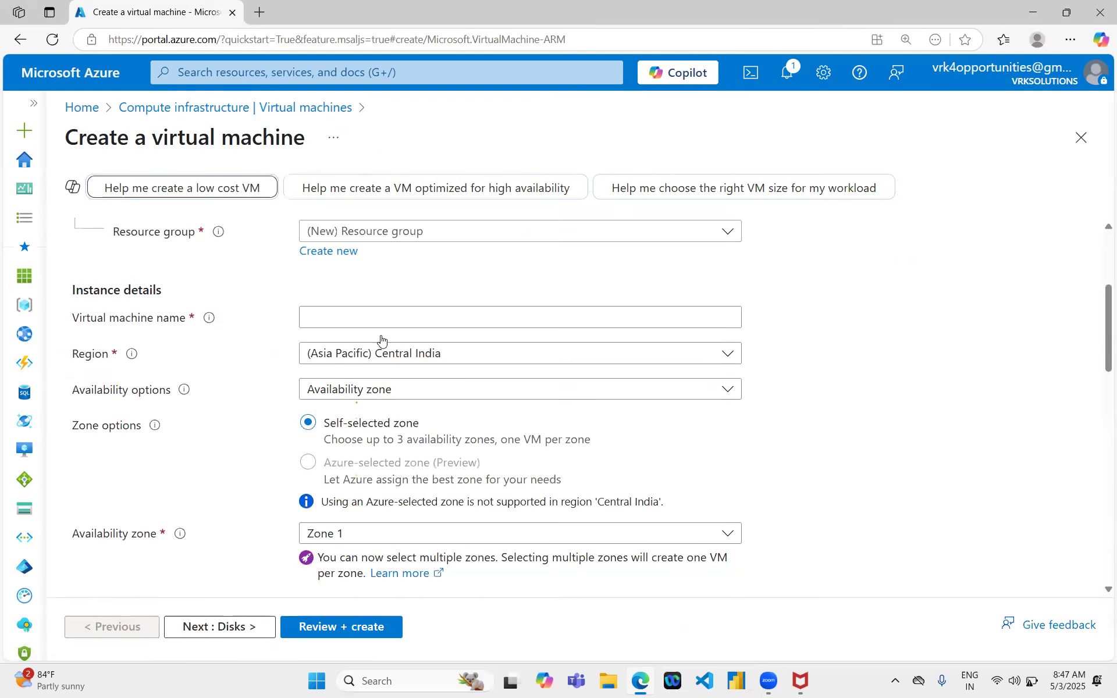
- Name the virtual machine asd and open the resource group choices
click(363, 389)
text(asd)
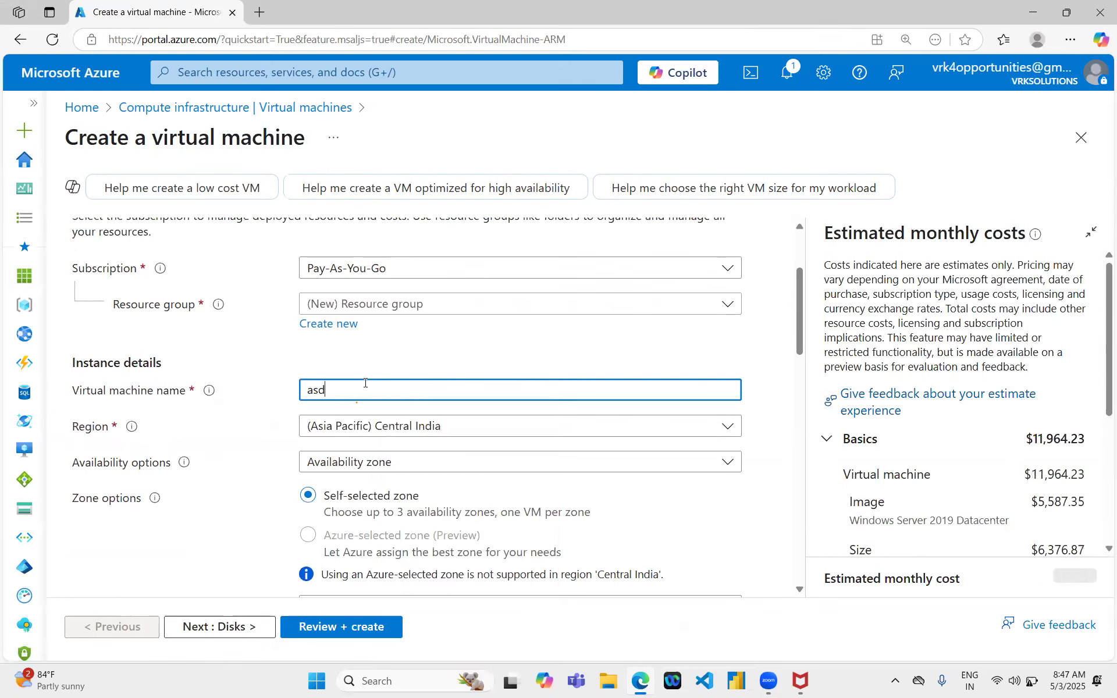
click(377, 303)
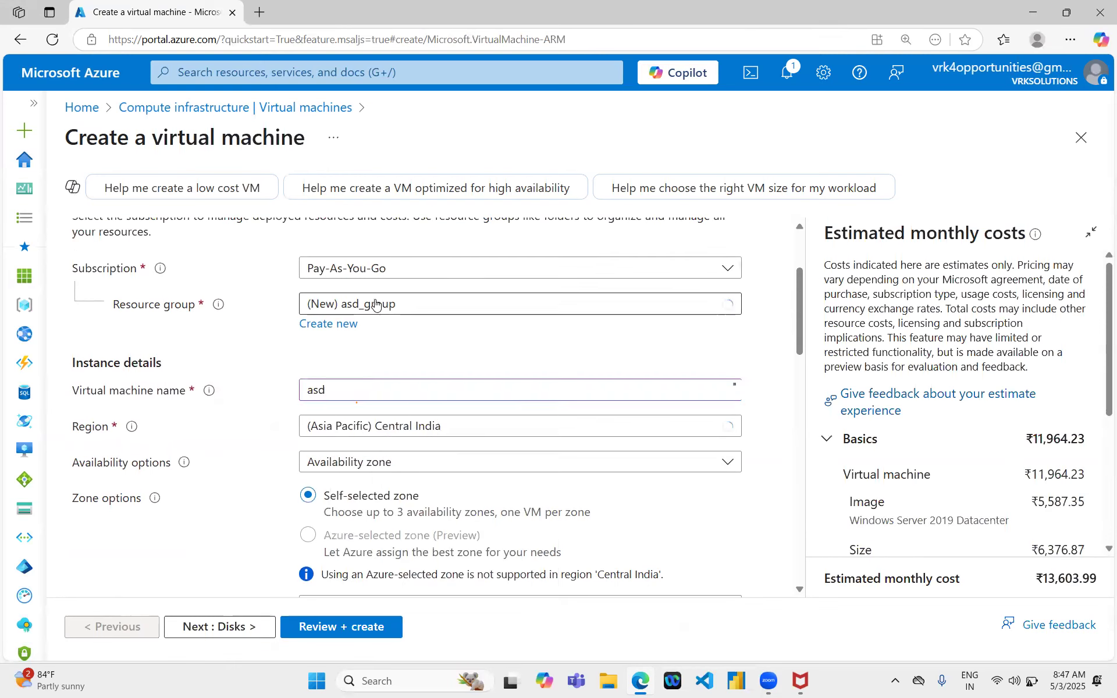
click(266, 352)
- Open the Region and Availability options lists to review their choices
click(399, 430)
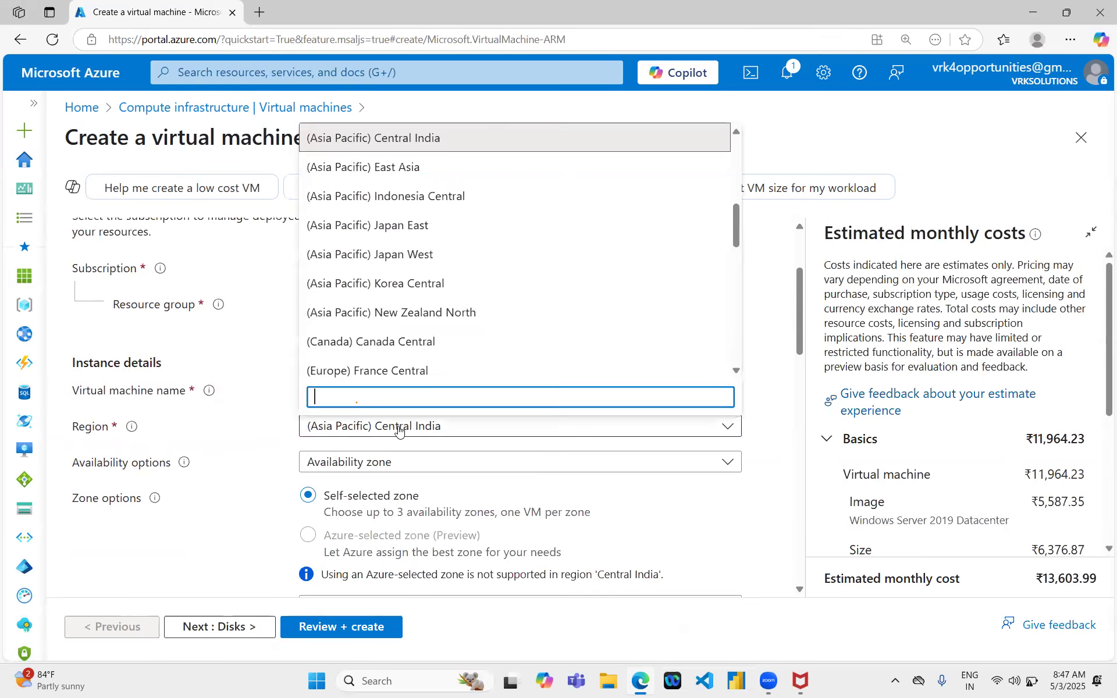
click(261, 464)
click(326, 463)
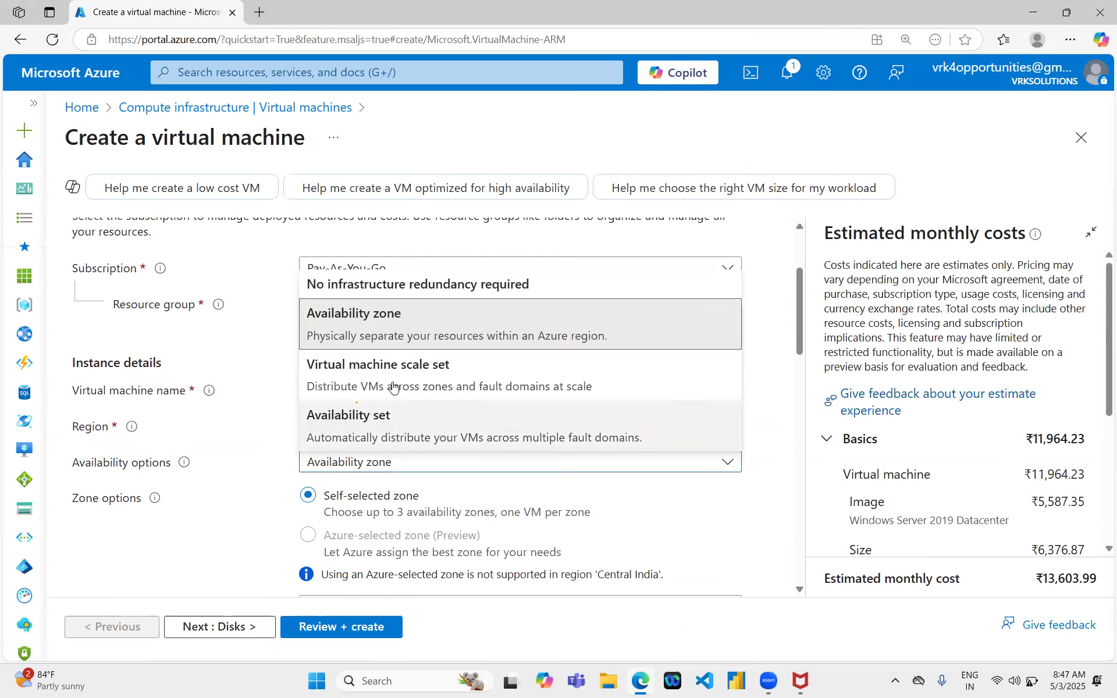
click(266, 446)
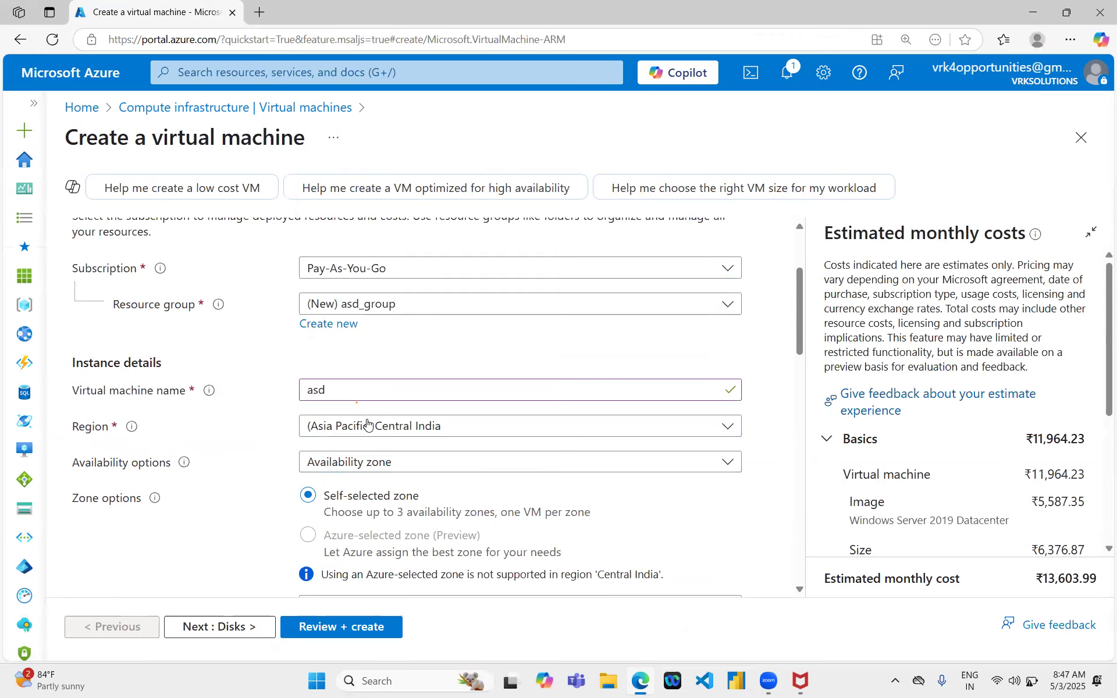
click(374, 463)
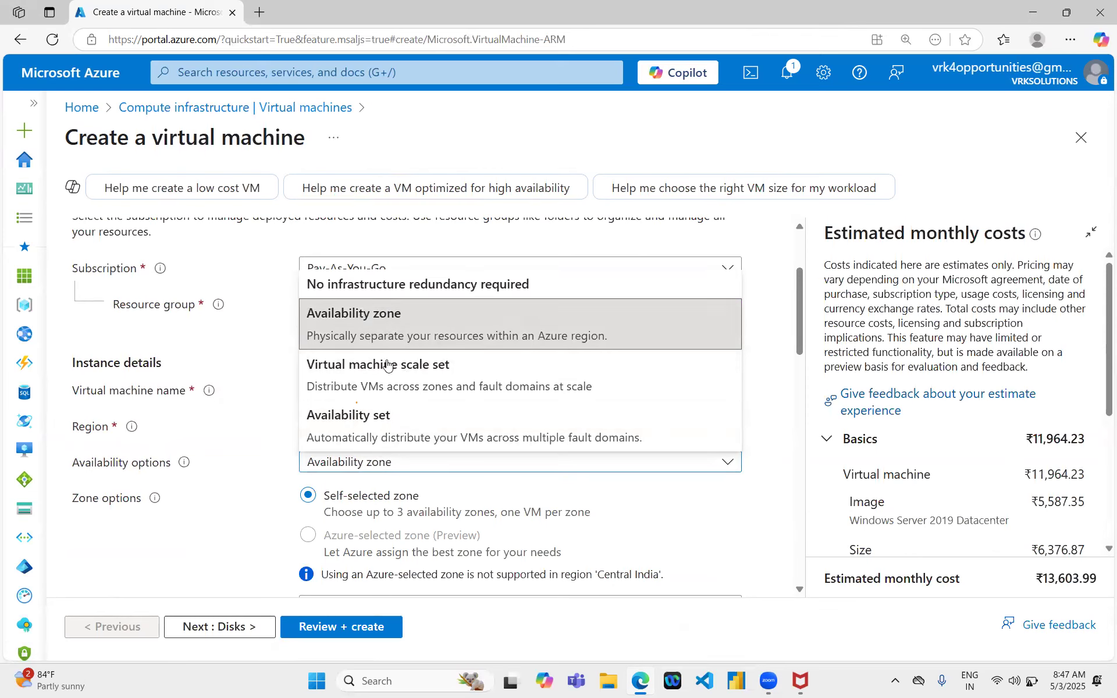
click(250, 449)
- Switch the region to (Asia Pacific) West India and review the Availability options list without choosing
click(369, 426)
scroll(465, 320, down, 5)
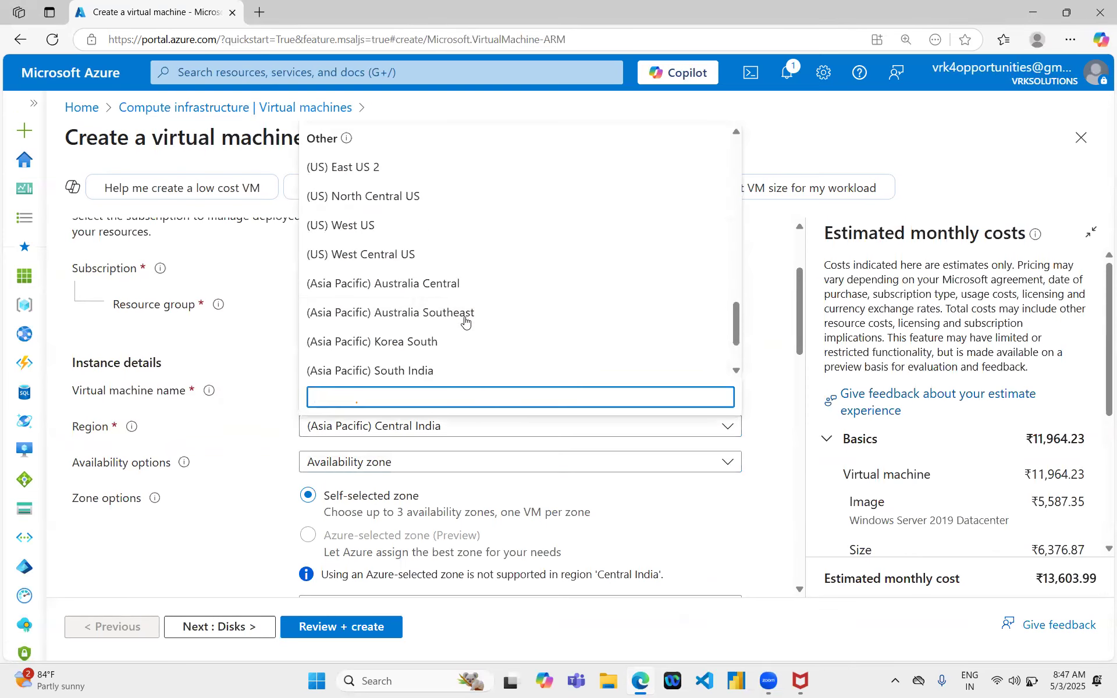
scroll(466, 322, down, 2)
scroll(426, 328, up, 5)
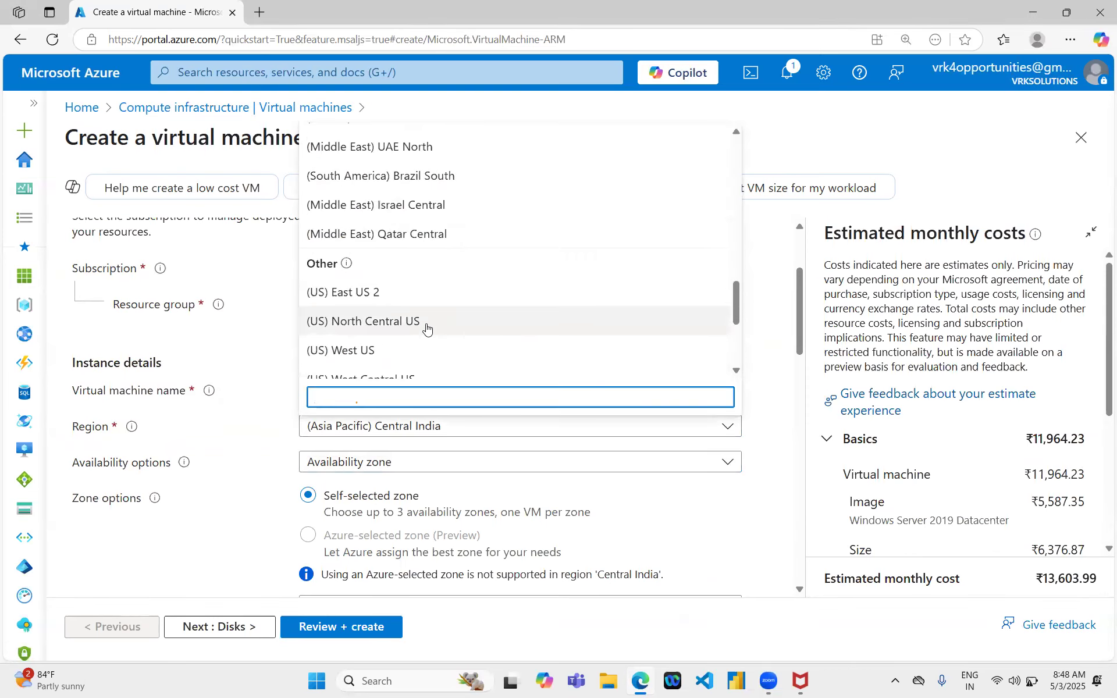
scroll(426, 329, down, 4)
scroll(426, 327, down, 1)
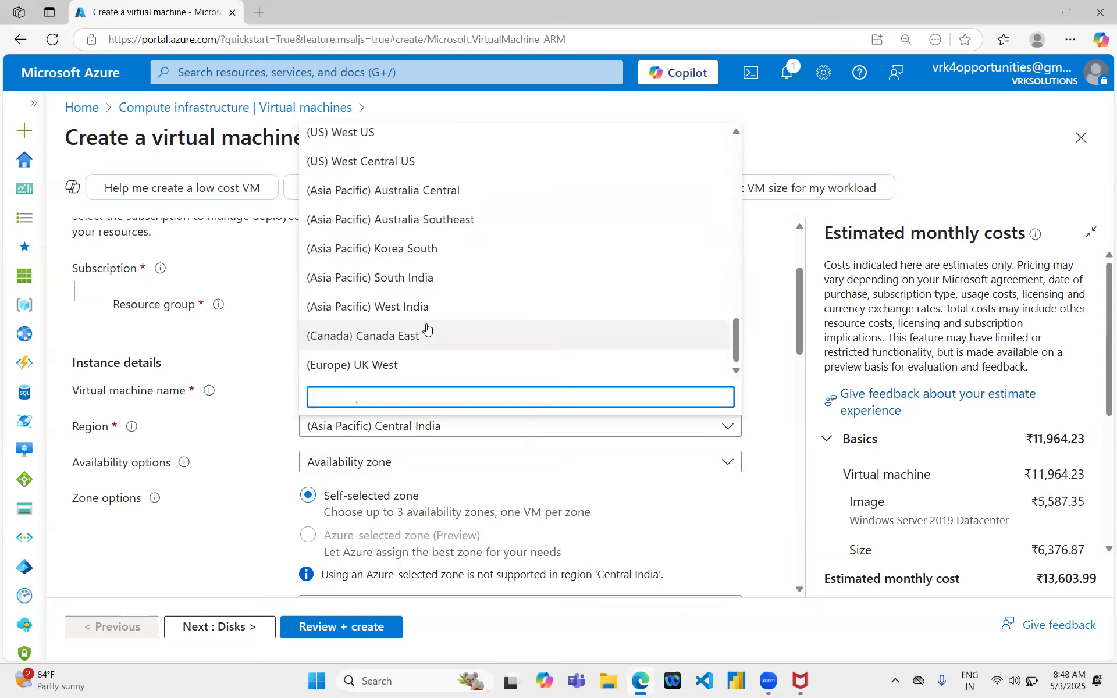
scroll(423, 358, up, 2)
scroll(421, 355, down, 2)
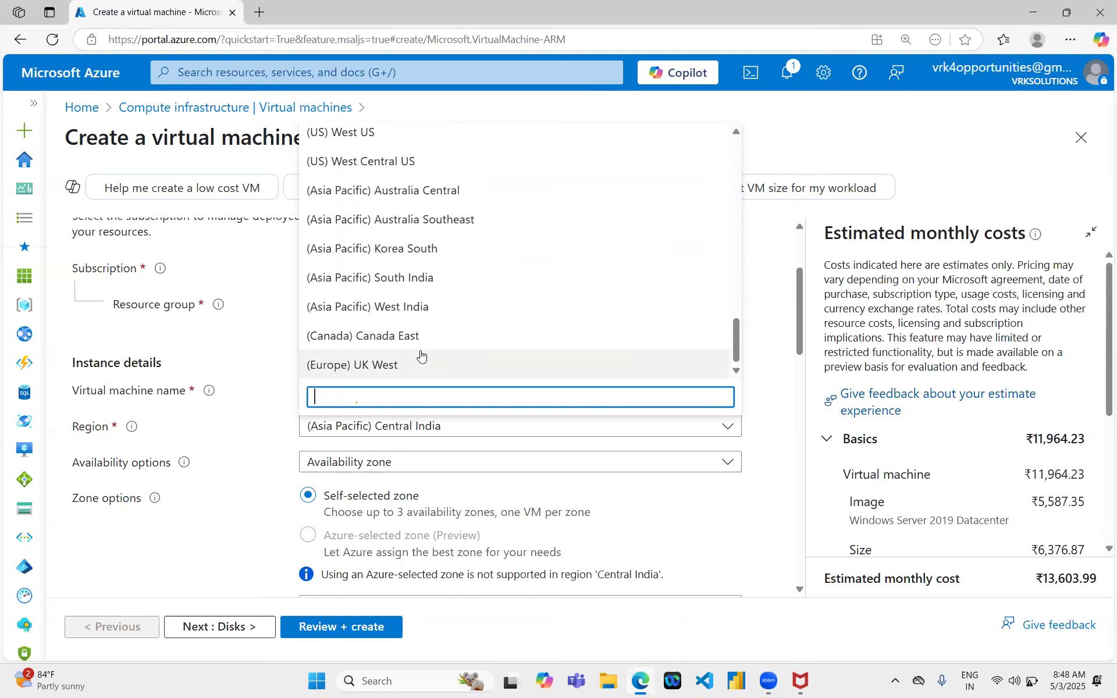
click(425, 309)
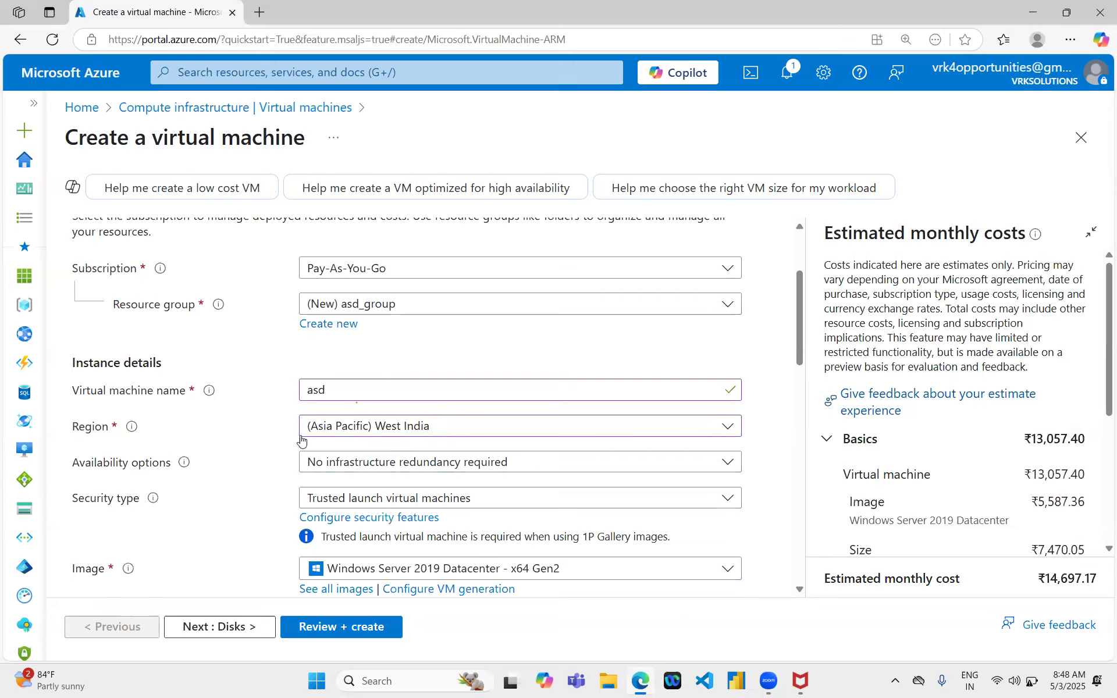
click(419, 466)
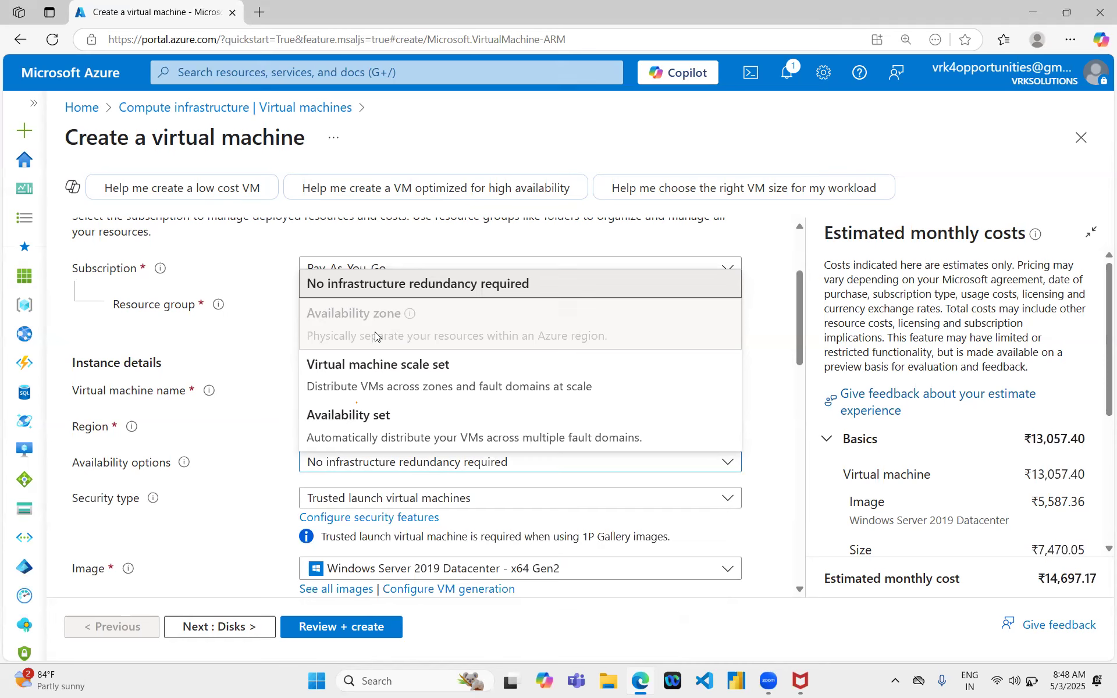
click(247, 467)
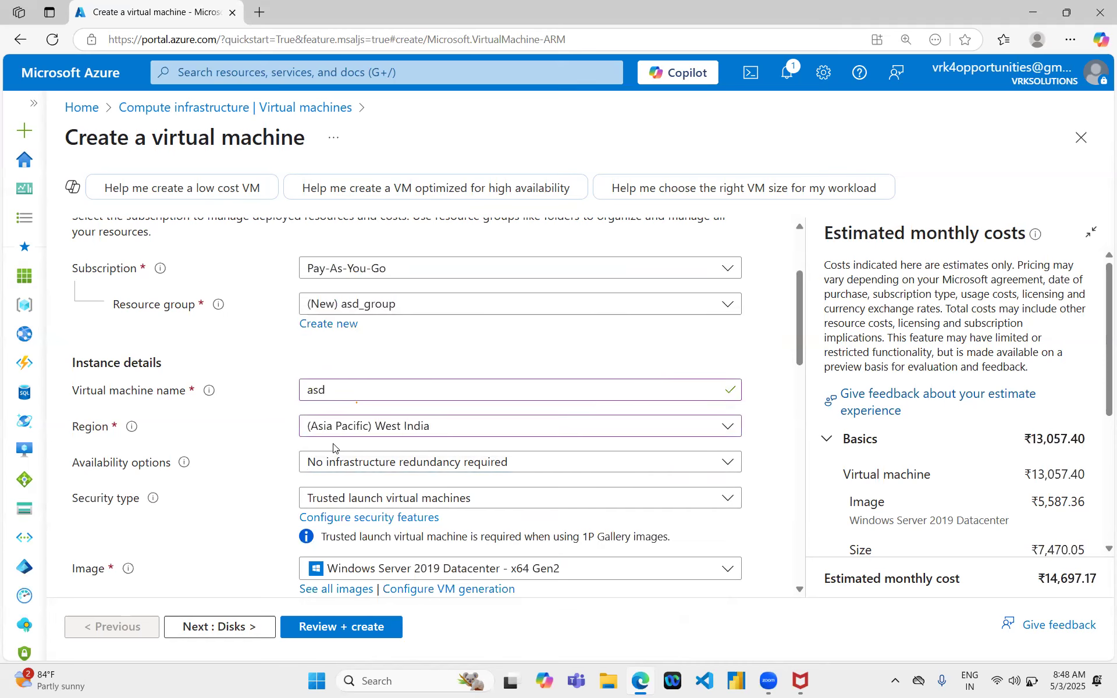
- Set the region back to (Asia Pacific) Central India
click(355, 430)
scroll(454, 335, up, 10)
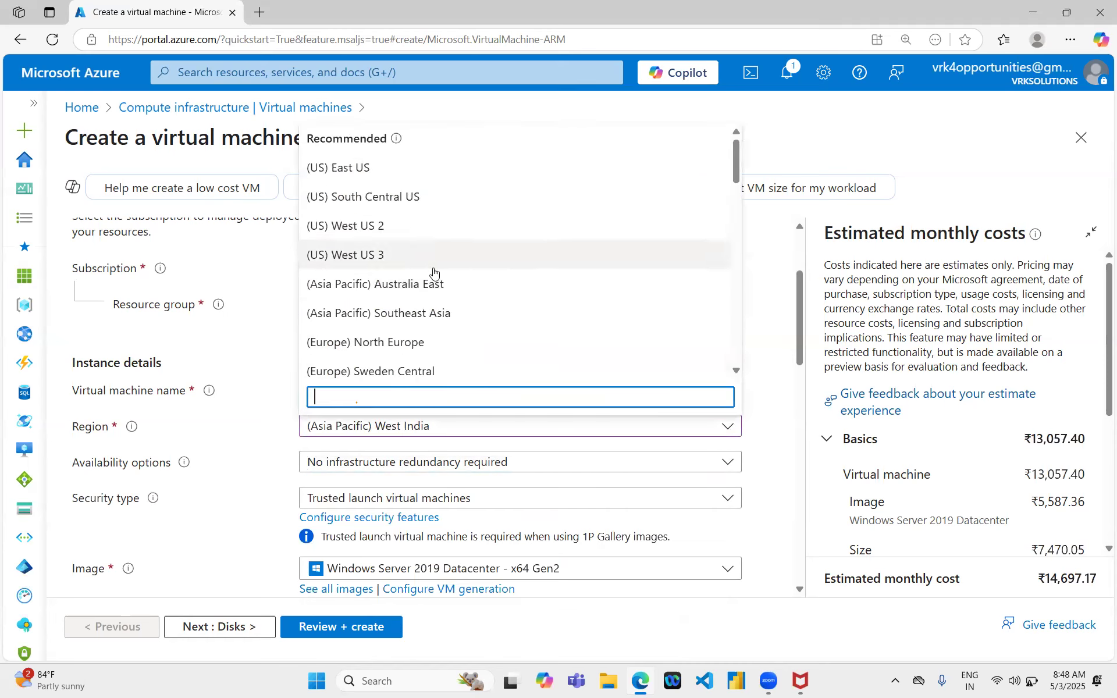
scroll(432, 312, down, 3)
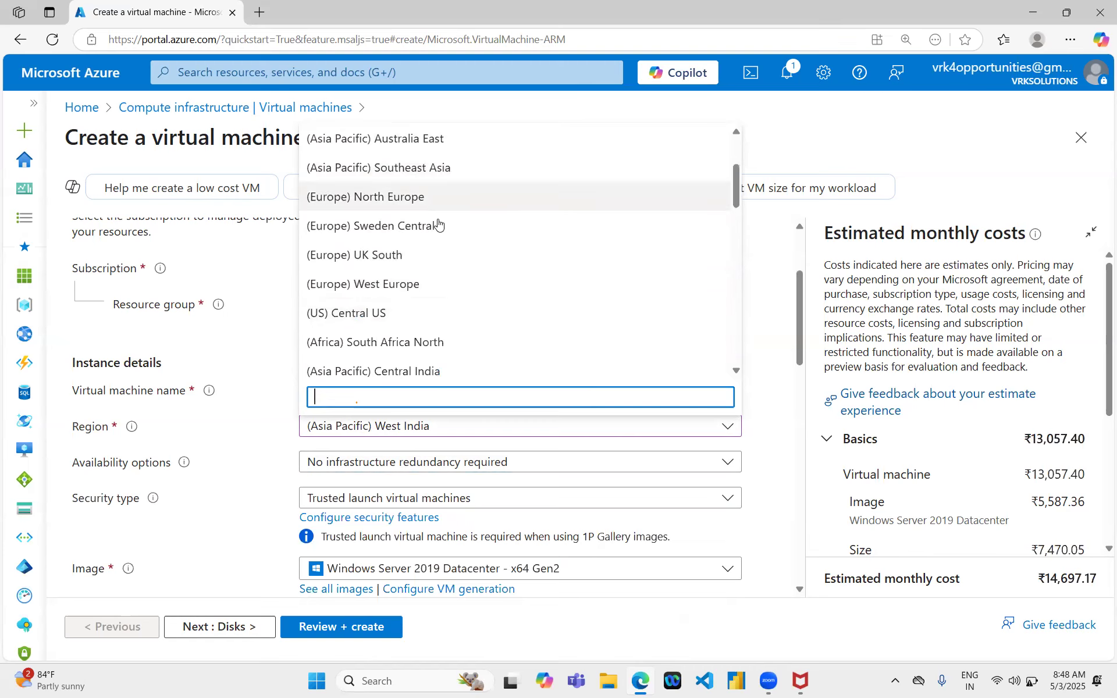
scroll(442, 282, up, 3)
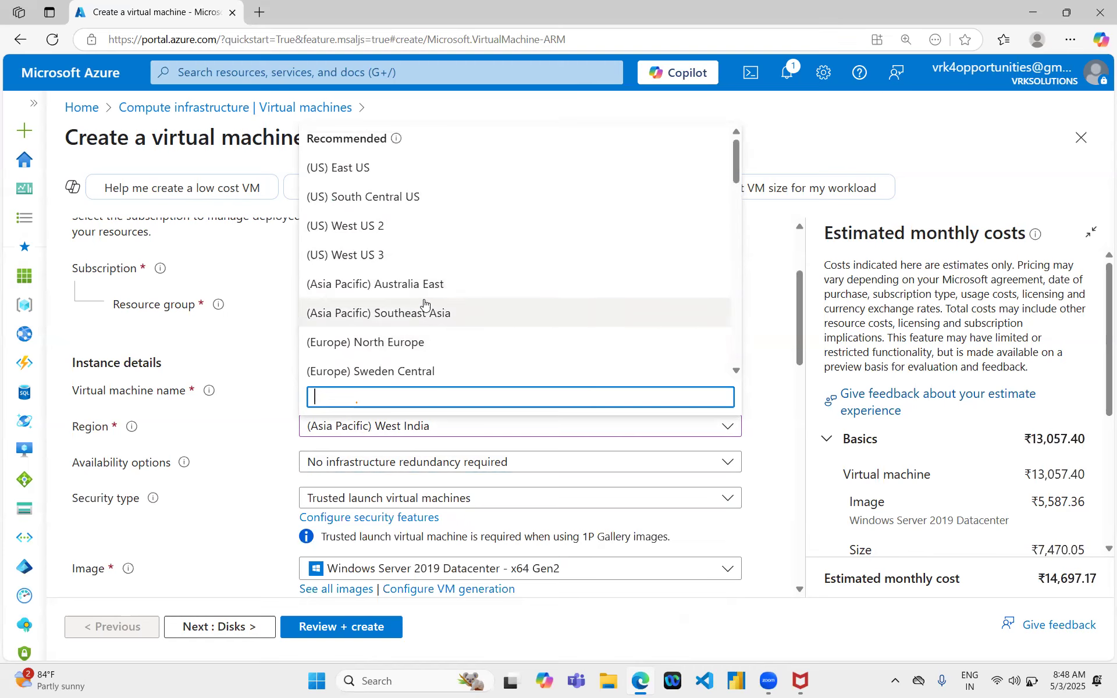
scroll(429, 291, down, 3)
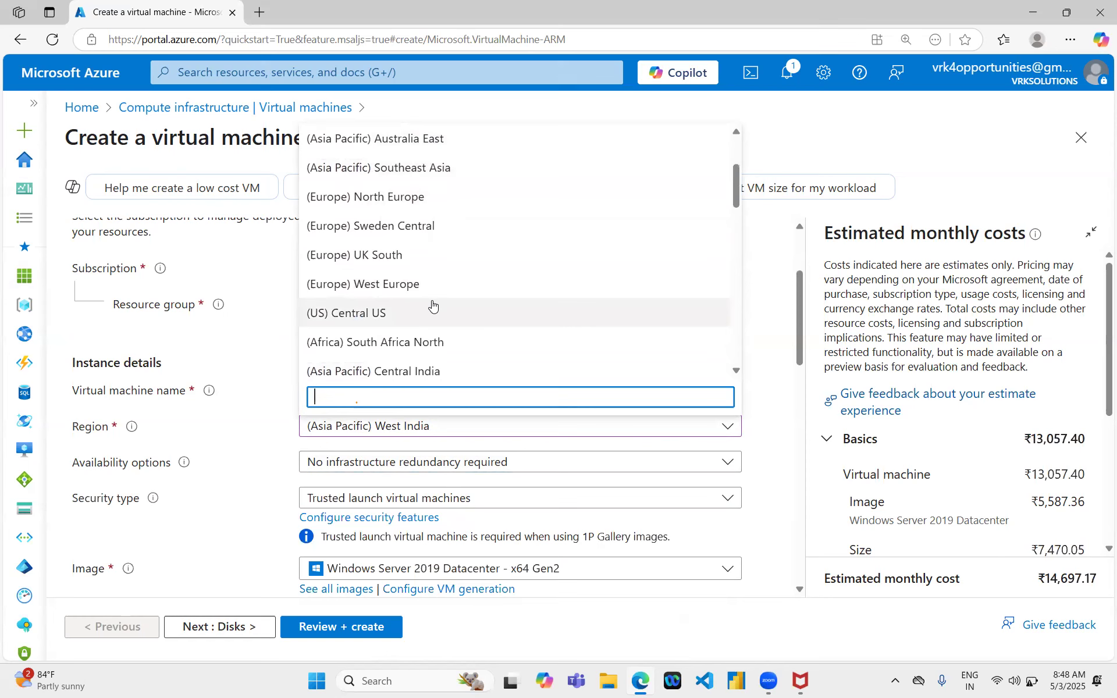
scroll(434, 309, down, 1)
click(441, 308)
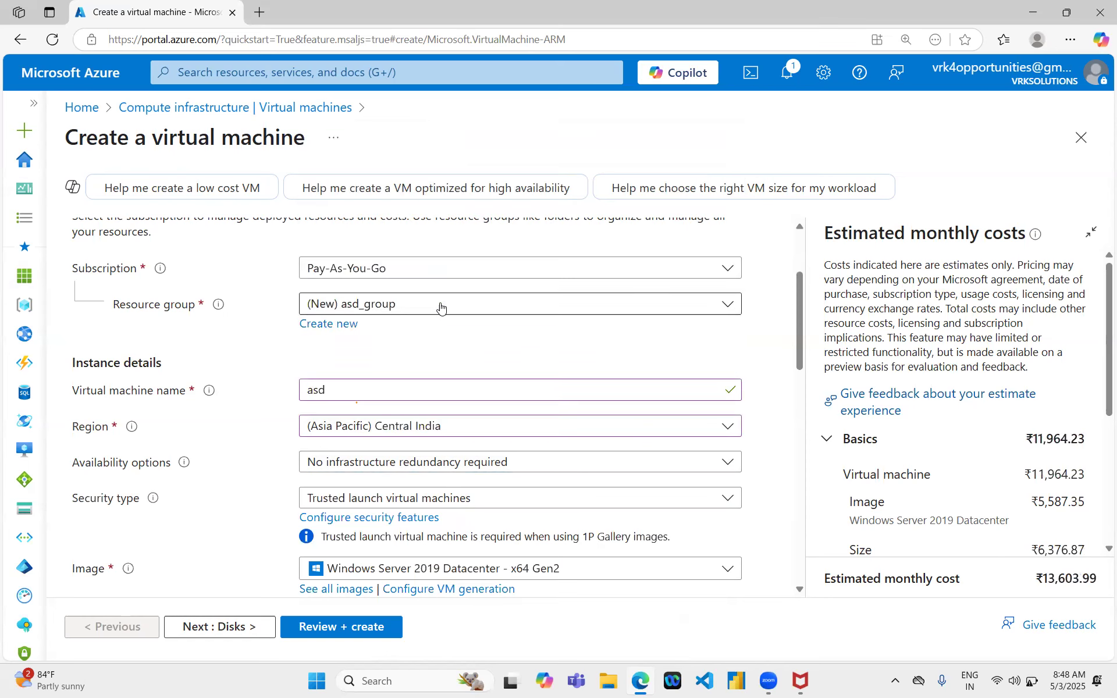
- Leave the Create a virtual machine form for the portal home, discarding the unsaved edits
scroll(466, 448, down, 3)
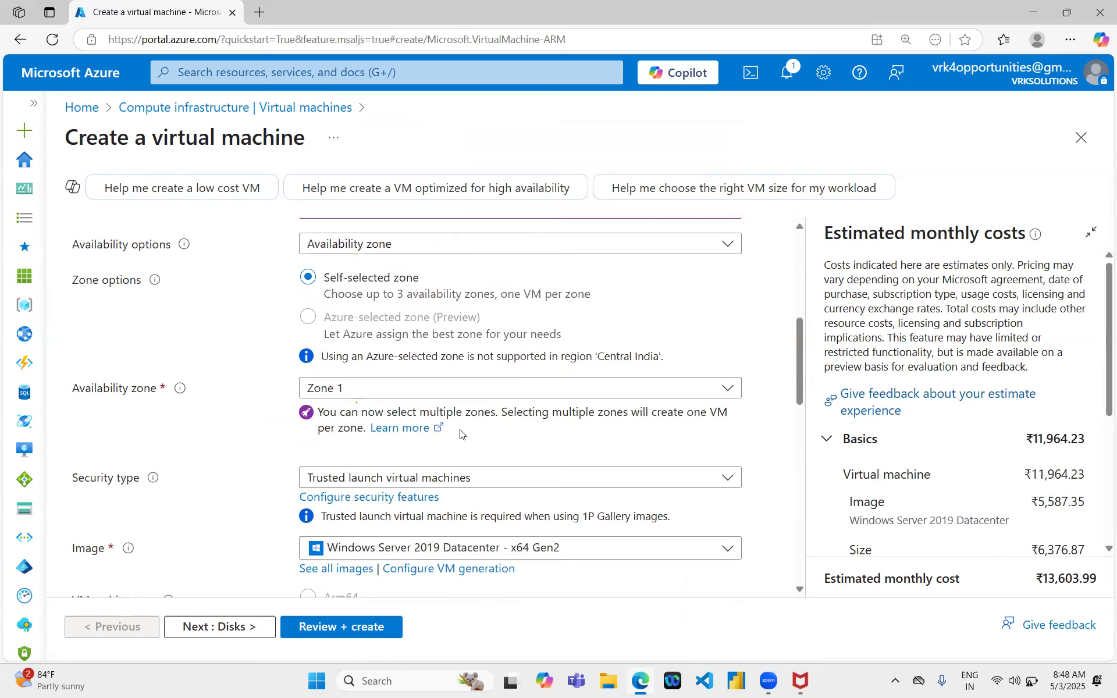
scroll(495, 571, down, 5)
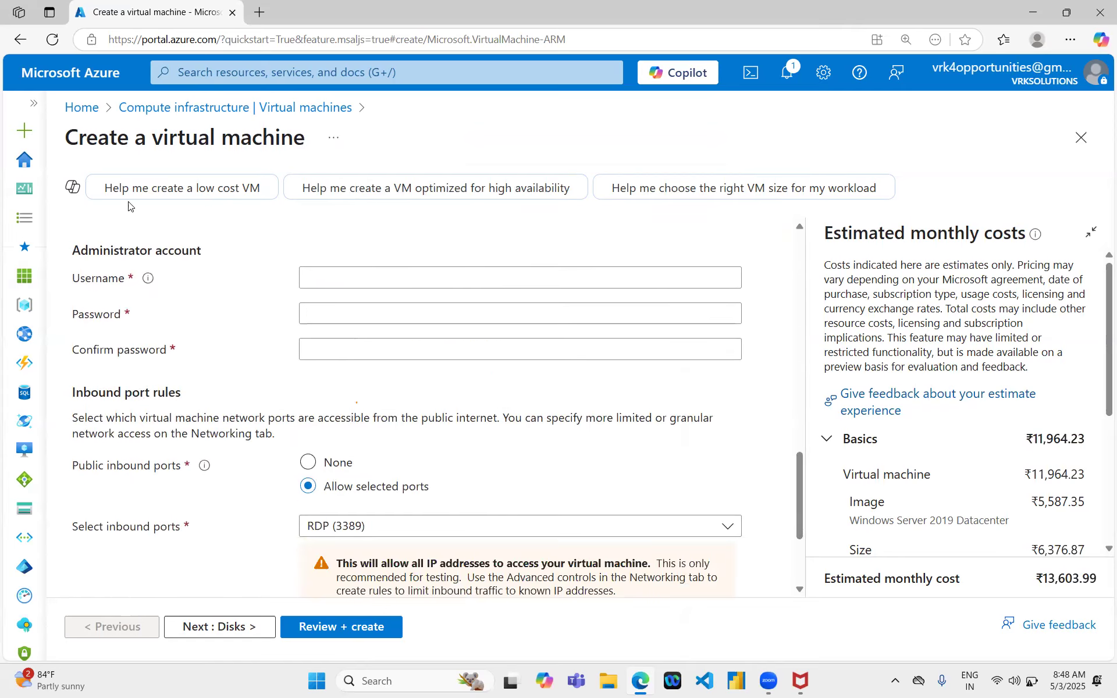
click(79, 109)
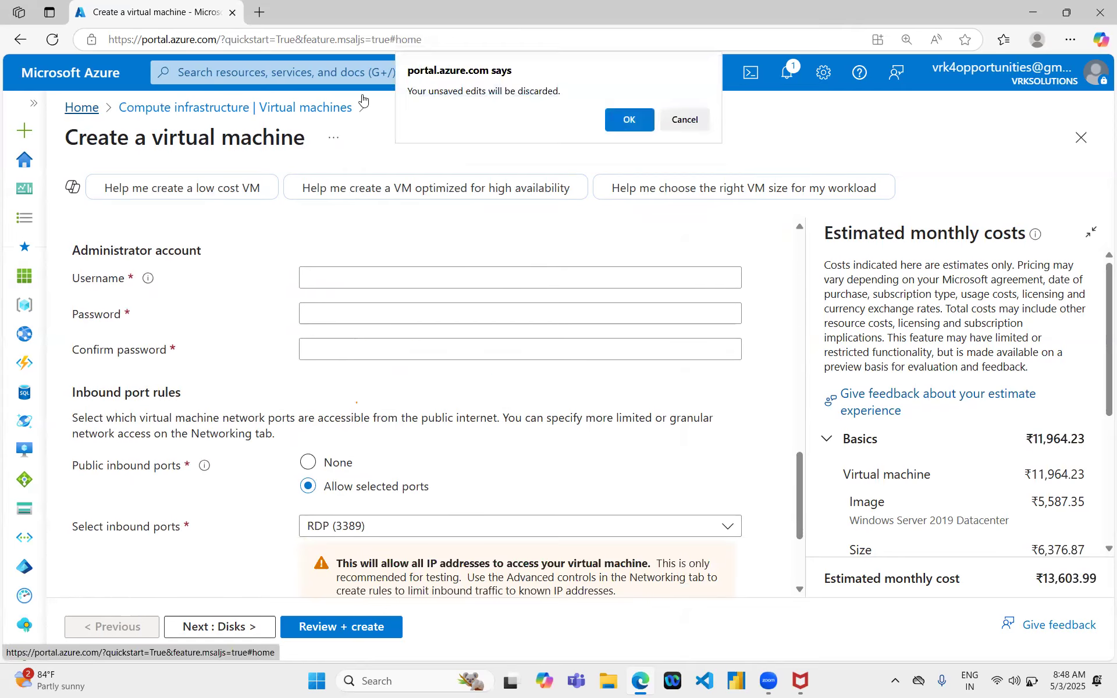
click(626, 122)
- Open All resources, select every resource, and delete them all, confirming with delete
click(441, 198)
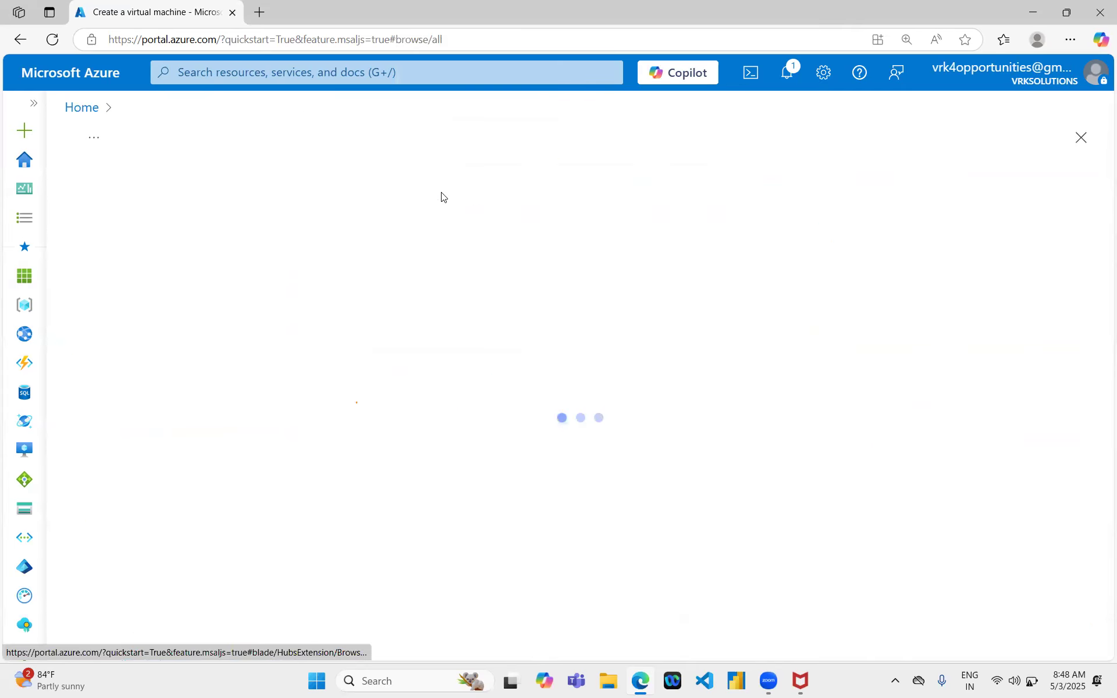
click(81, 321)
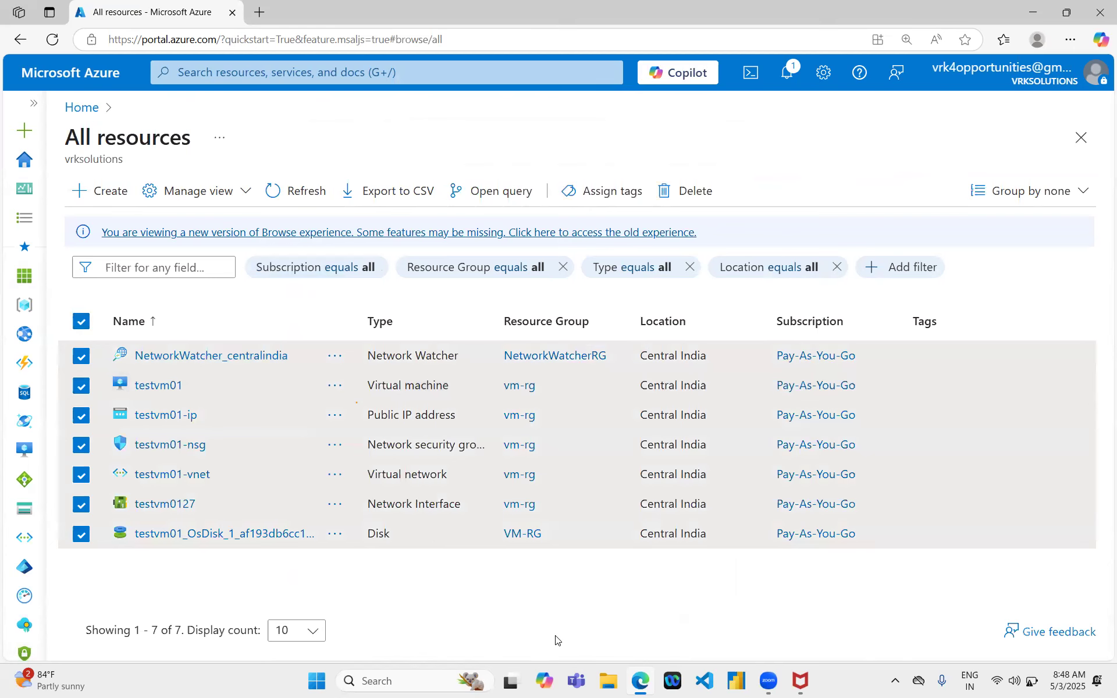
click(687, 191)
click(643, 589)
text(delete)
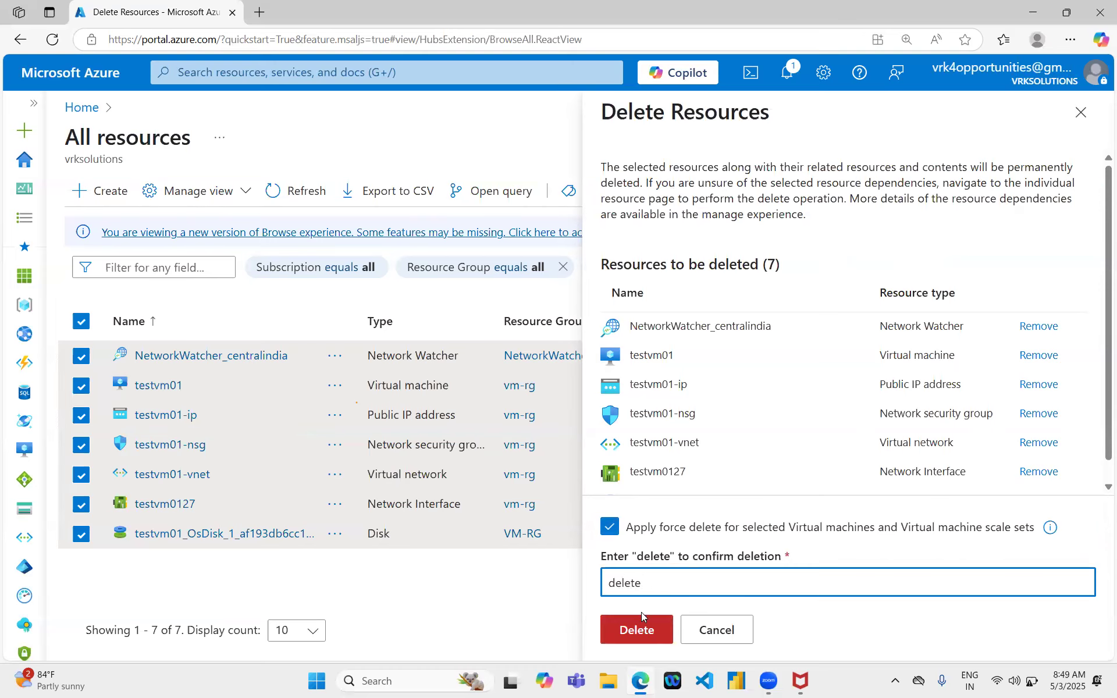
click(663, 623)
click(821, 457)
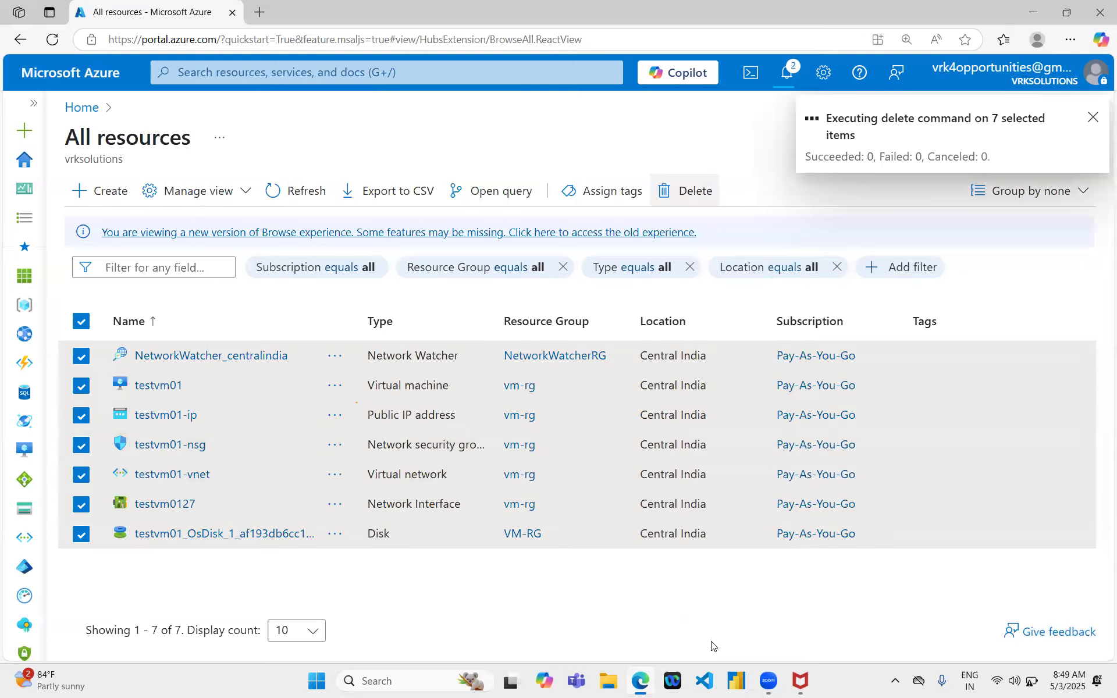